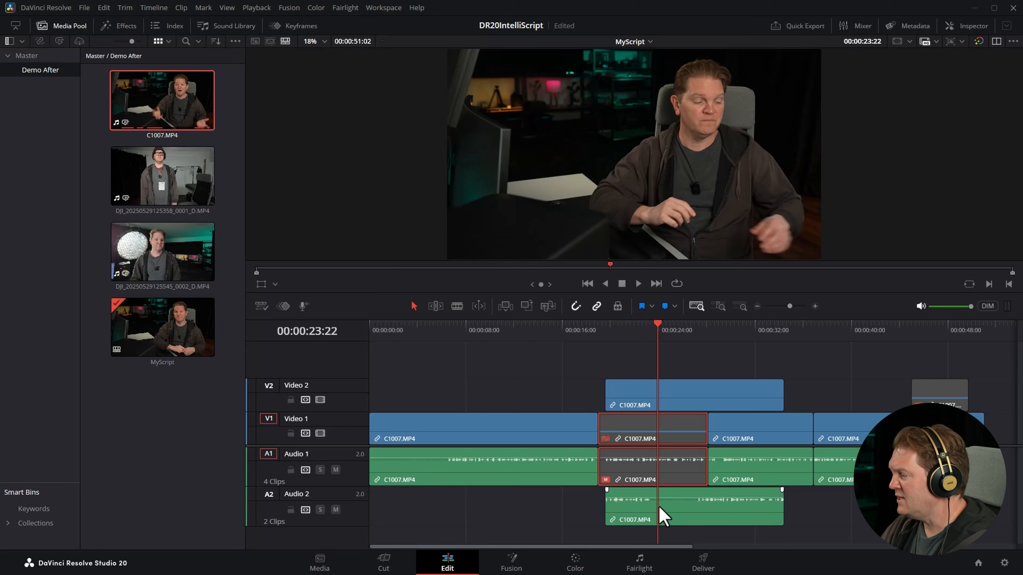
# Trim both ends of the alternate C1007.MP4 take on Video 2 to match the disabled clip below it, and play the edit.
pyautogui.moveTo(608, 394); pyautogui.dragTo(702, 393)
pyautogui.moveTo(730, 394); pyautogui.dragTo(634, 395)
pyautogui.click(597, 331)
pyautogui.press('space')
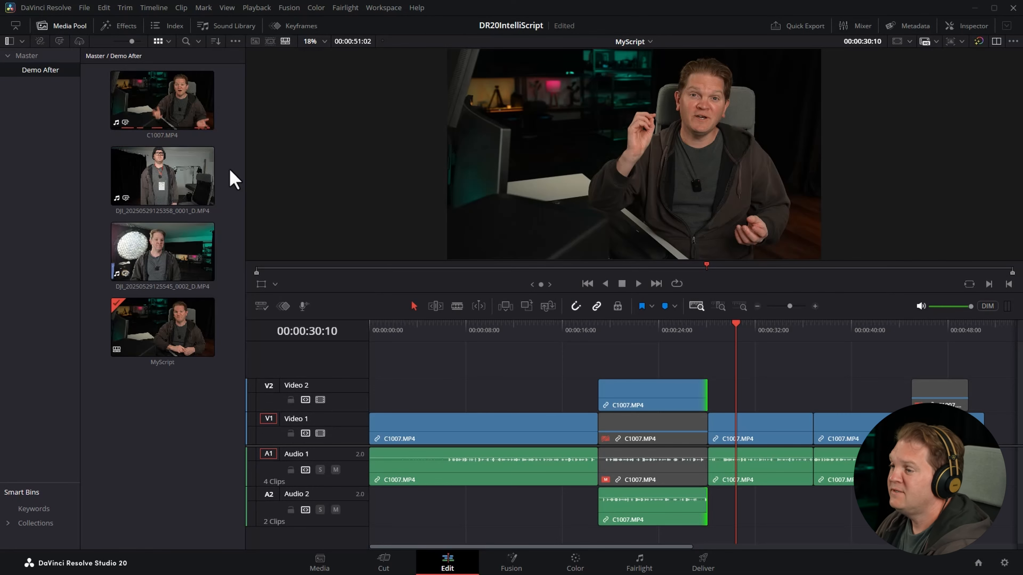
pyautogui.click(190, 168)
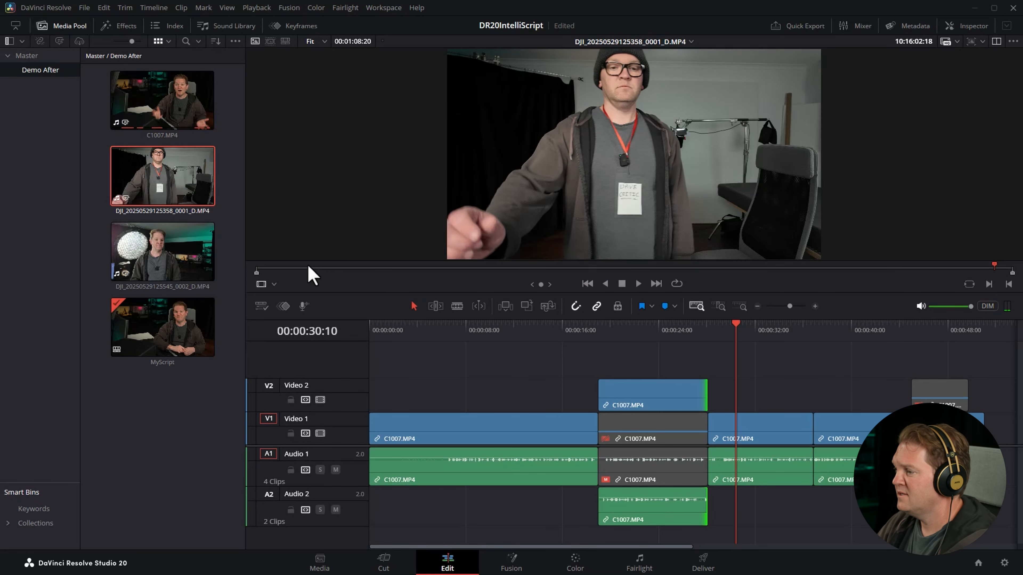
pyautogui.click(313, 268)
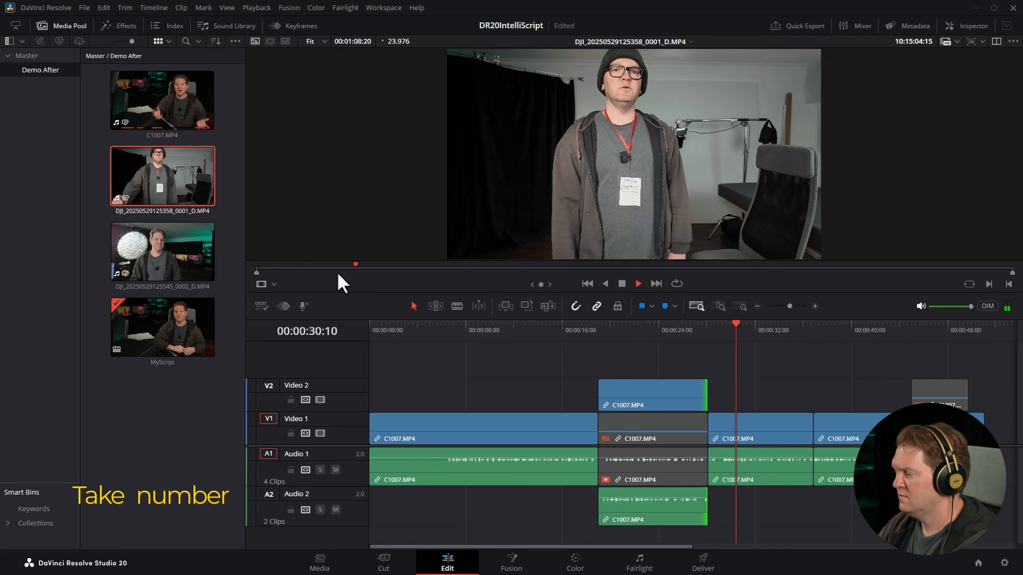
pyautogui.moveTo(361, 269); pyautogui.dragTo(389, 269)
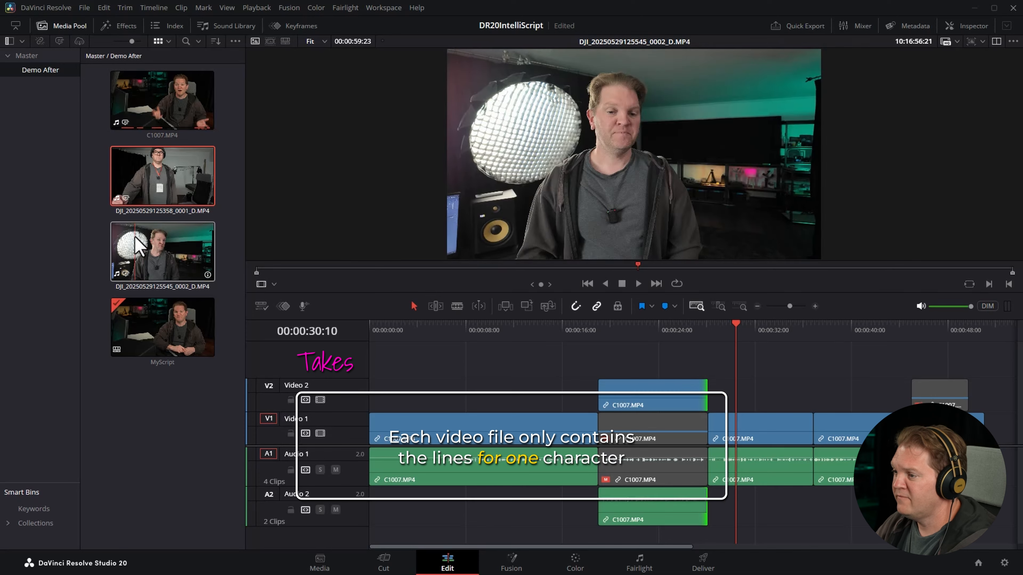
pyautogui.doubleClick(138, 244)
pyautogui.click(416, 268)
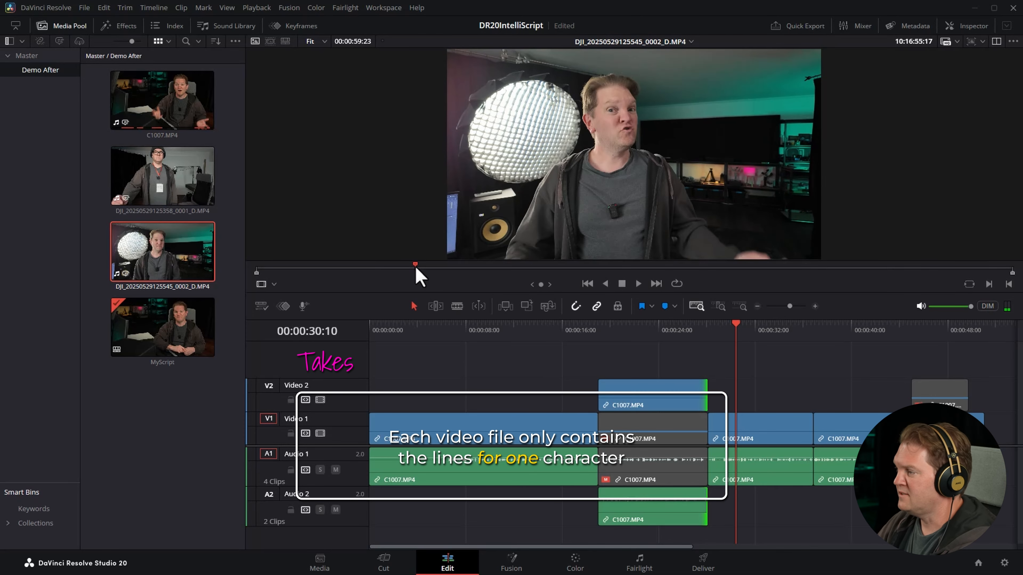
pyautogui.press('space')
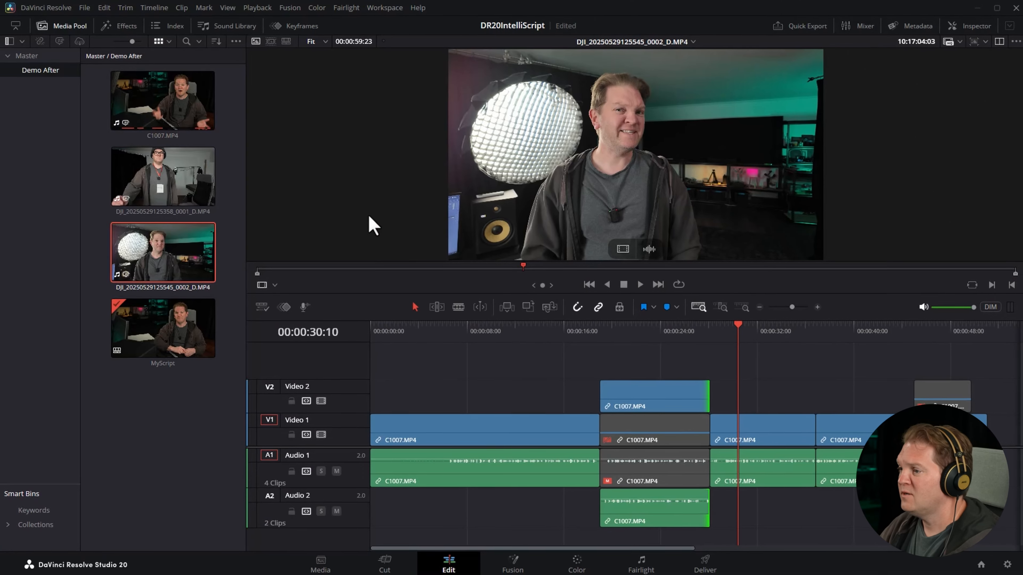
# Start a new IntelliScript timeline from the two DJI clips and select SubscribeSkit.txt as the reference script.
pyautogui.moveTo(100, 171); pyautogui.dragTo(173, 258)
pyautogui.rightClick(176, 256)
pyautogui.moveTo(386, 365)
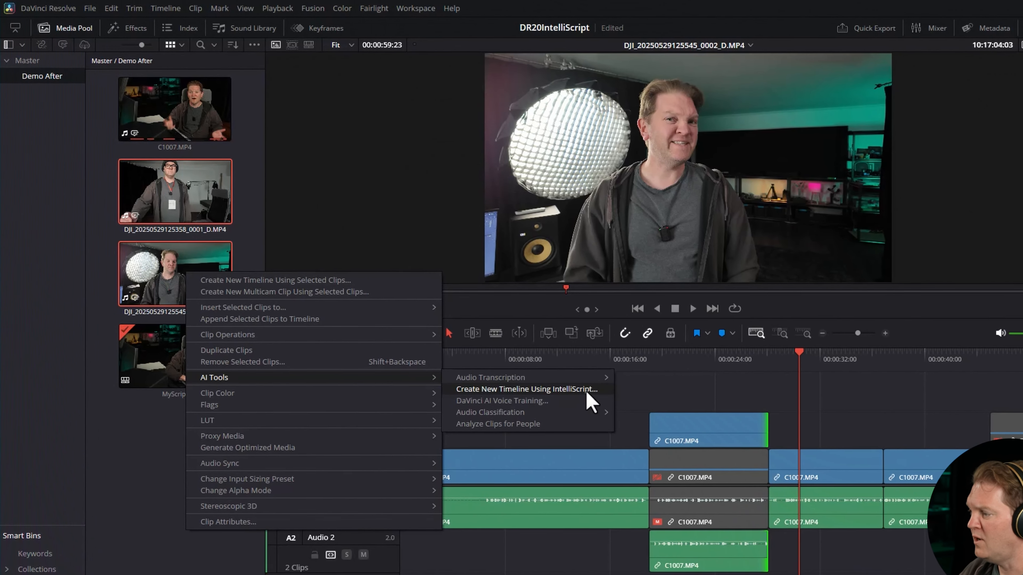
pyautogui.click(519, 386)
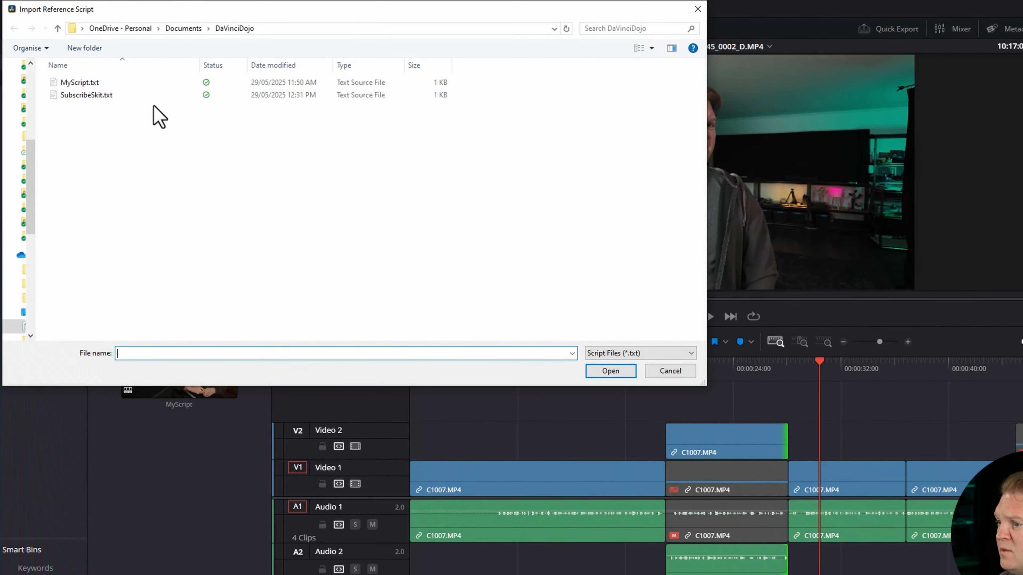
pyautogui.click(95, 97)
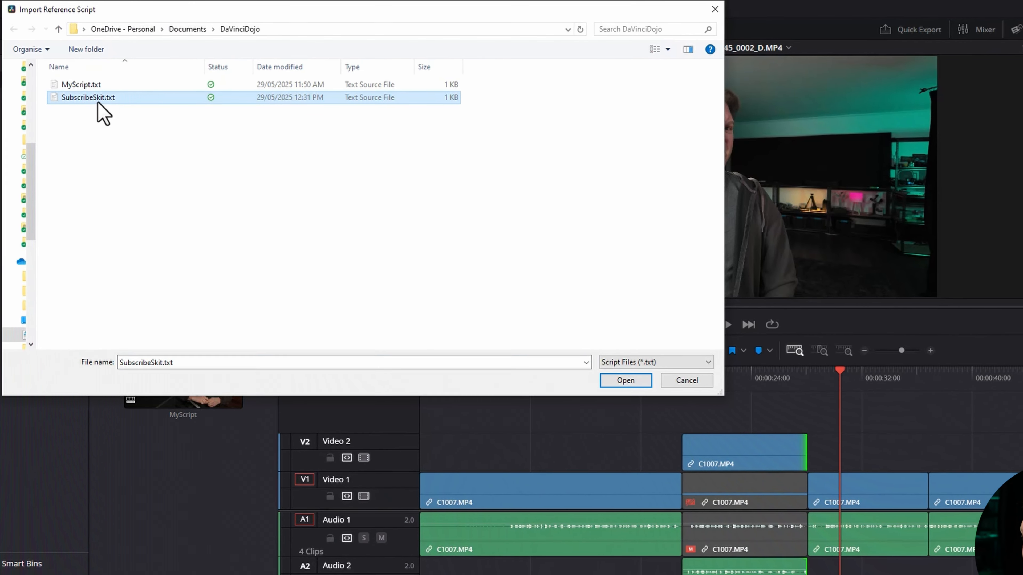
# Open SubscribeSkit.txt in Notepad and examine how the character names and their spoken lines are laid out.
pyautogui.rightClick(99, 104)
pyautogui.click(188, 128)
pyautogui.moveTo(189, 126); pyautogui.dragTo(219, 127)
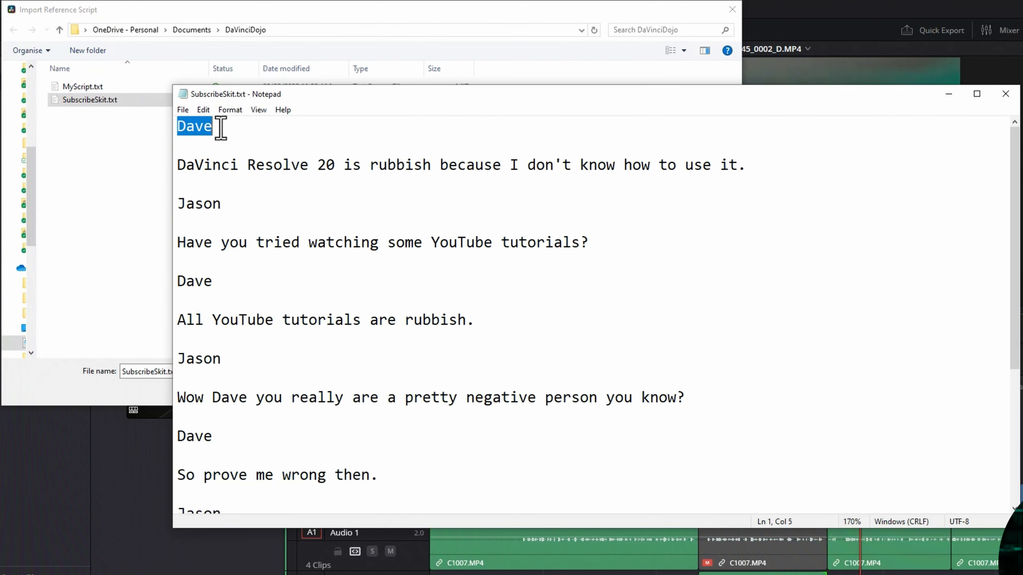
pyautogui.click(181, 203)
pyautogui.moveTo(185, 207); pyautogui.dragTo(225, 207)
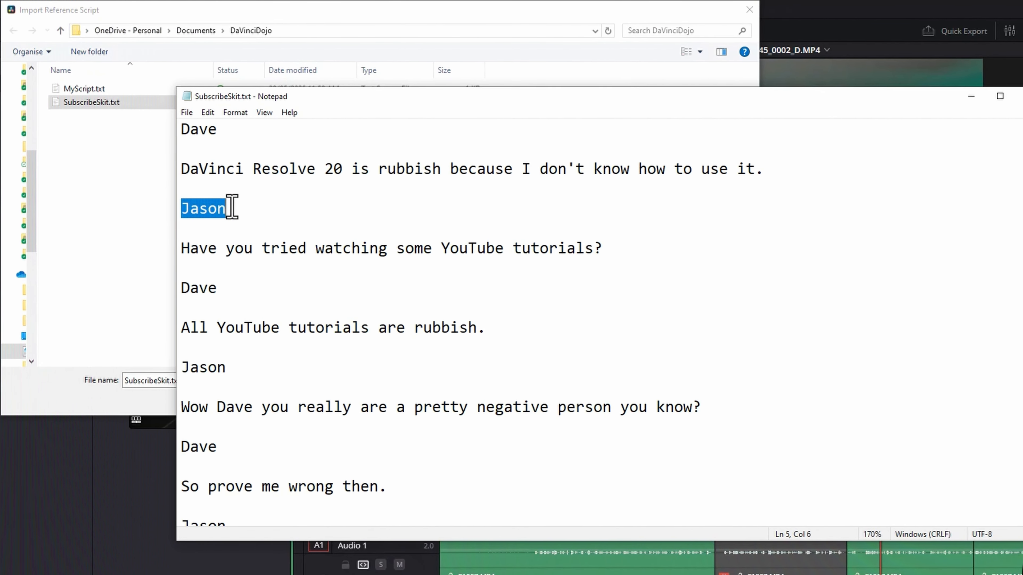
pyautogui.moveTo(181, 286); pyautogui.dragTo(220, 285)
pyautogui.moveTo(184, 212); pyautogui.dragTo(233, 210)
pyautogui.moveTo(188, 176); pyautogui.dragTo(836, 187)
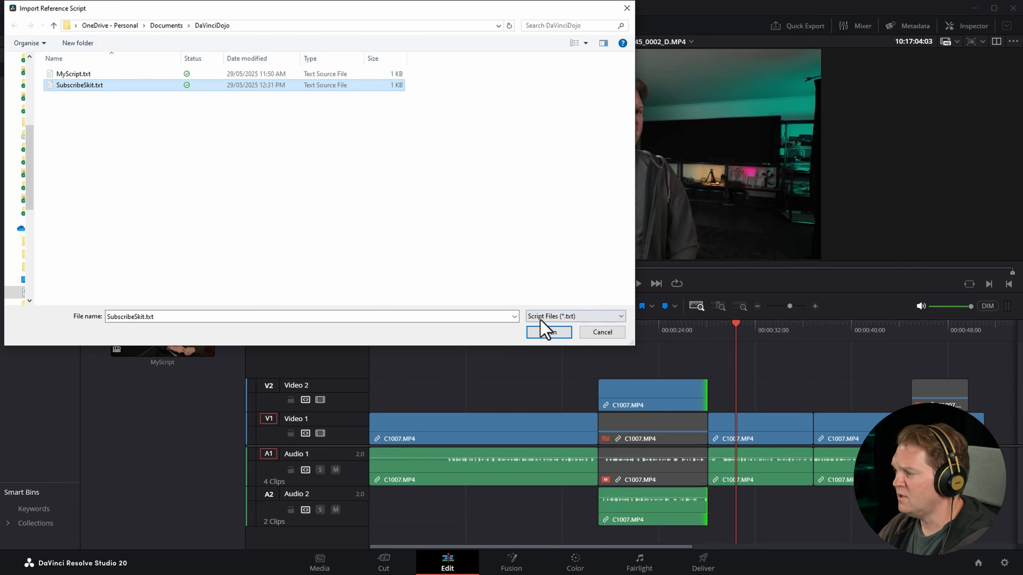
# Import SubscribeSkit.txt to build the timeline, and hide the media pool to give the timeline more room.
pyautogui.click(549, 332)
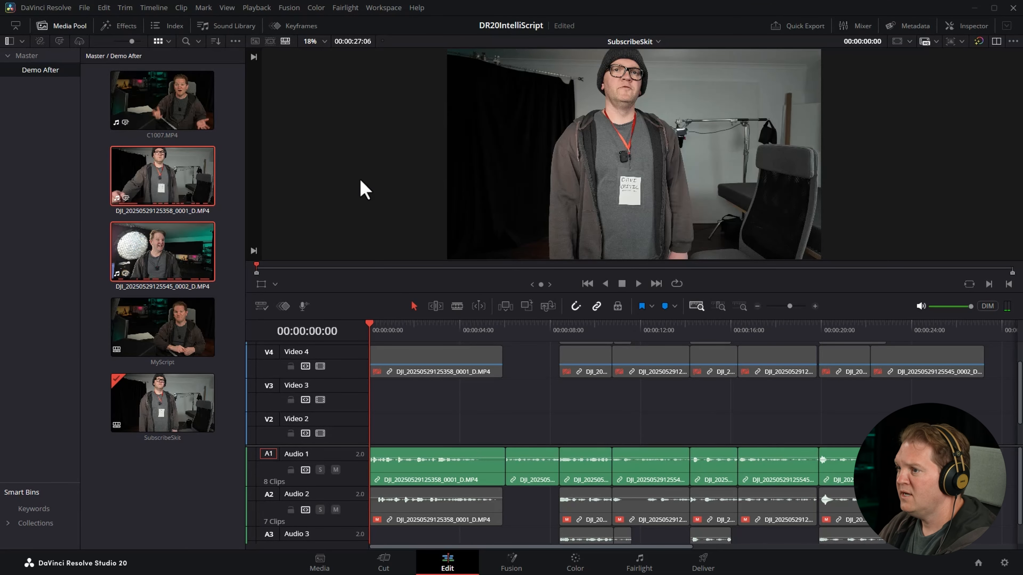
pyautogui.click(67, 27)
pyautogui.hotkey('ctrl', '=')
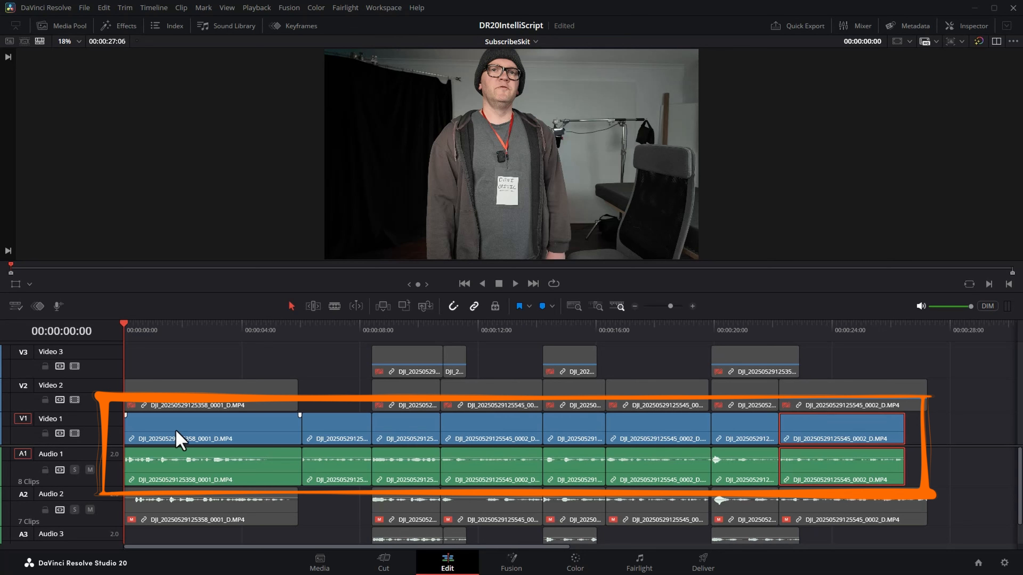
# Enable the alternate take of the first line on Video 2, disable its Video 1 counterpart and play the result.
pyautogui.click(180, 423)
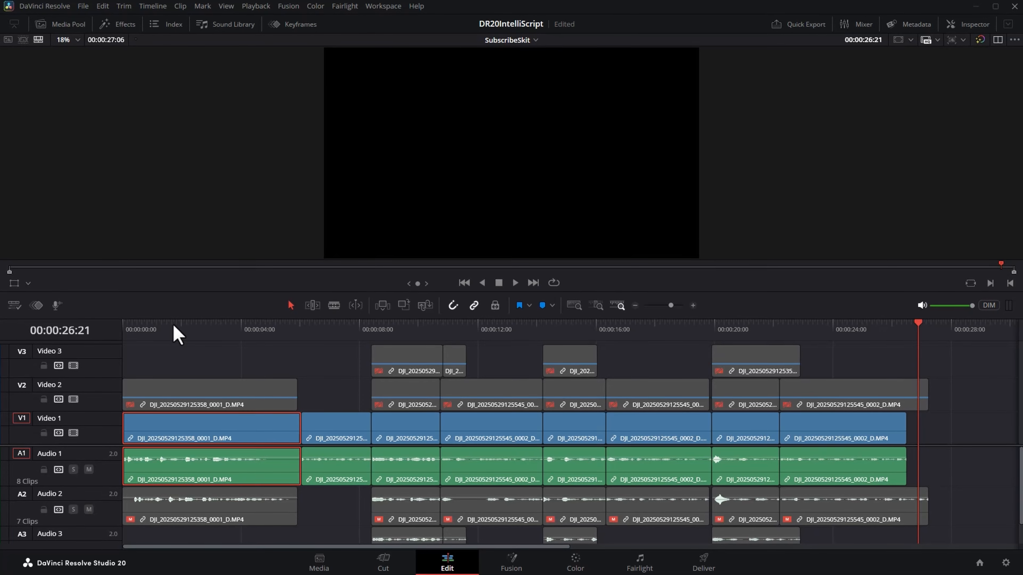
pyautogui.click(141, 330)
pyautogui.click(144, 393)
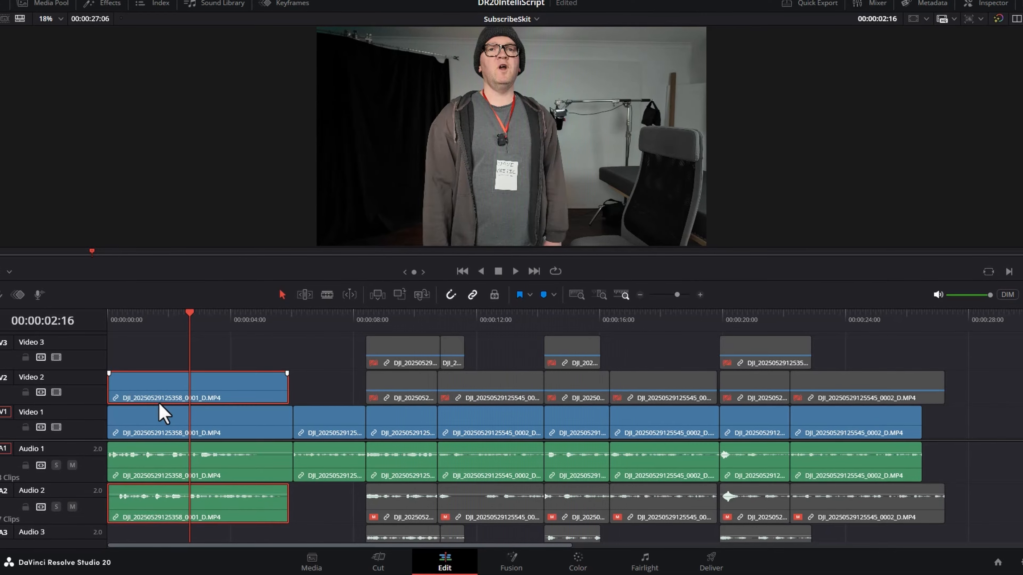
pyautogui.click(150, 423)
pyautogui.press('d')
pyautogui.click(111, 323)
pyautogui.press('space')
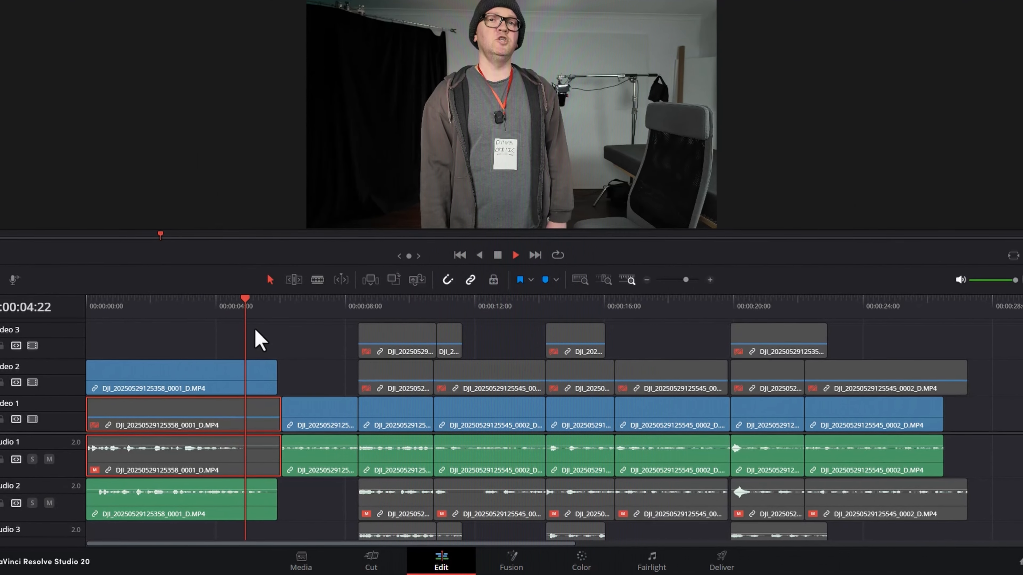
pyautogui.press('space')
# Audition the takes at about 8 seconds, enabling the one on Video 3 and disabling the one on Video 1.
pyautogui.click(367, 302)
pyautogui.press('space')
pyautogui.press('space')
pyautogui.click(359, 296)
pyautogui.press('space')
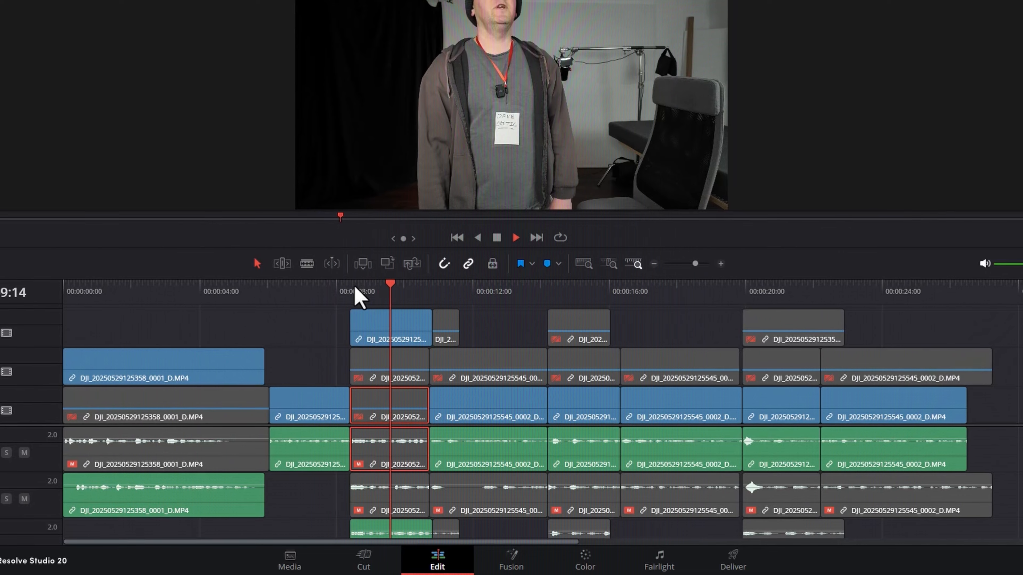
pyautogui.press('space')
# Move the chosen takes from Video 2 and Video 3 down over the disabled clips on Video 1, and audition the remaining alternates.
pyautogui.moveTo(187, 365); pyautogui.dragTo(189, 398)
pyautogui.moveTo(393, 322); pyautogui.dragTo(388, 390)
pyautogui.moveTo(388, 389); pyautogui.dragTo(388, 391)
pyautogui.press('space')
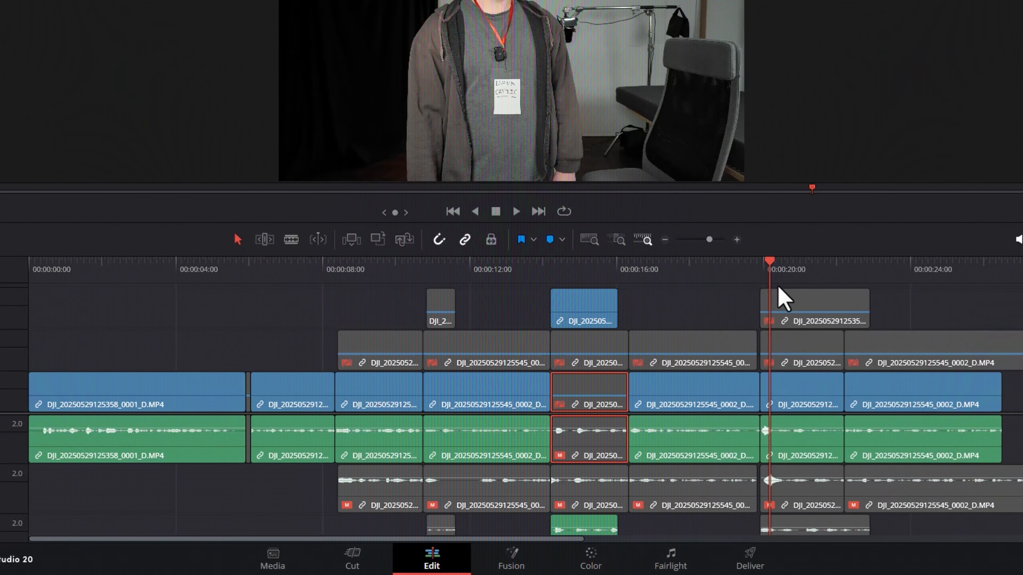
pyautogui.press('space')
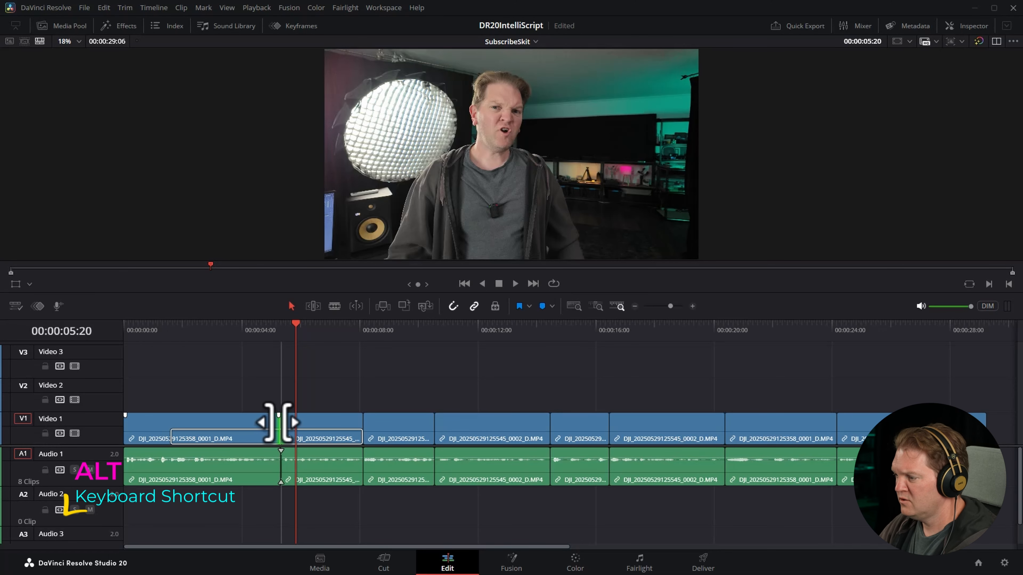
# Roll only the video edit points between the two characters' clips on Video 1 to create J and L cuts, and play the skit full screen.
pyautogui.moveTo(278, 423); pyautogui.dragTo(272, 423)
pyautogui.click(249, 328)
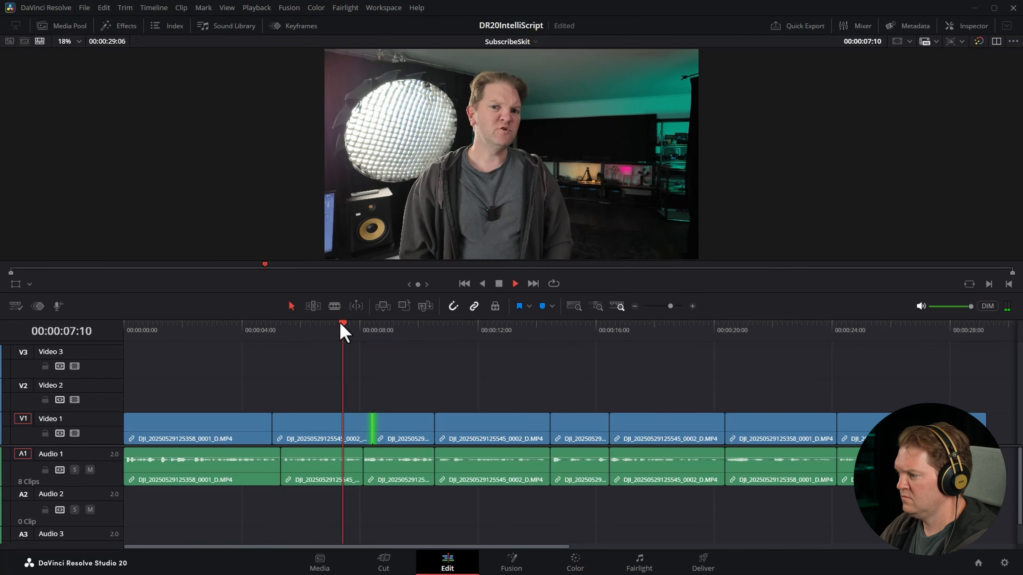
pyautogui.moveTo(550, 423); pyautogui.dragTo(540, 423)
pyautogui.click(530, 327)
pyautogui.click(591, 328)
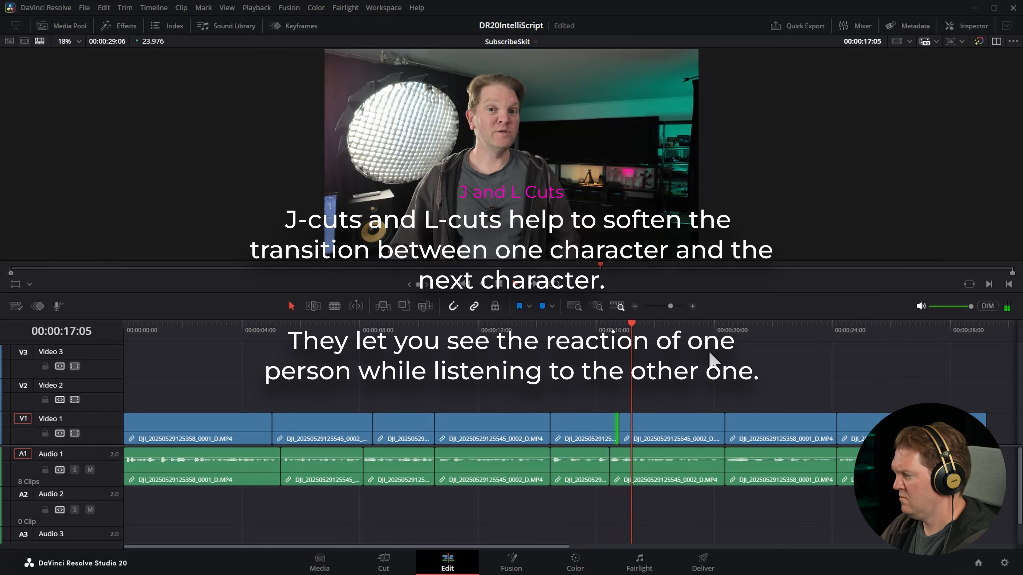
pyautogui.moveTo(725, 423); pyautogui.dragTo(737, 419)
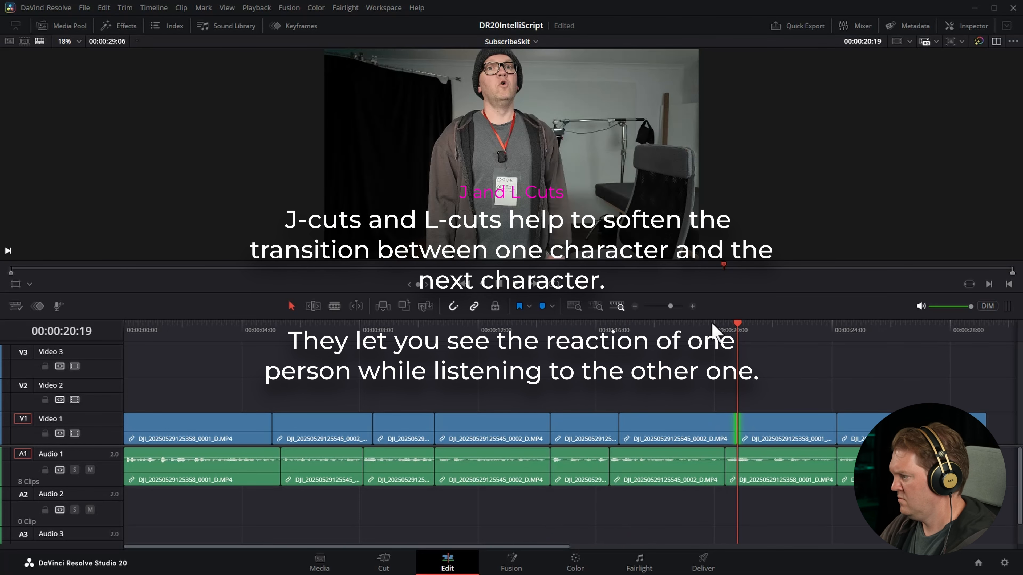
pyautogui.press('space')
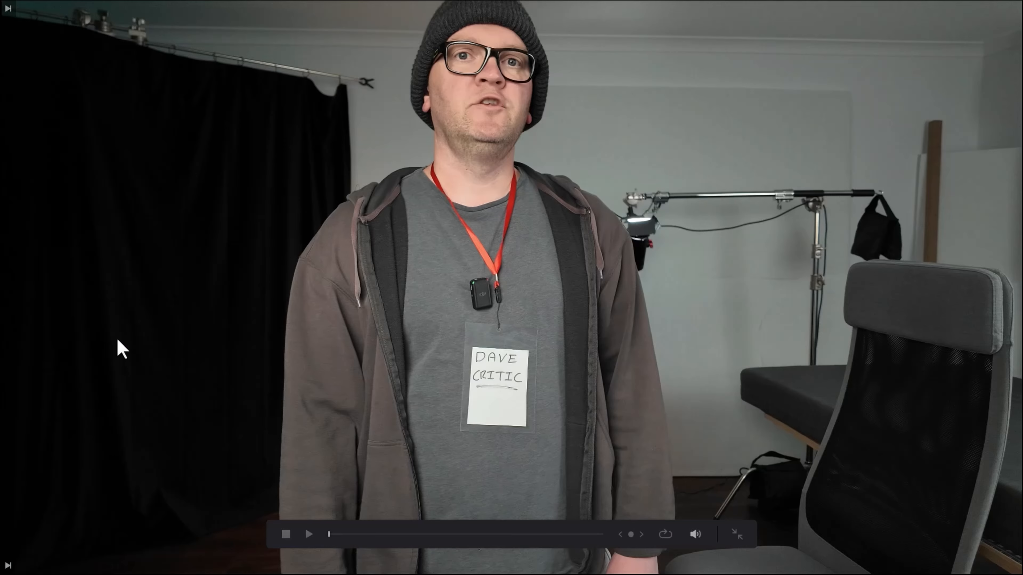
pyautogui.press('space')
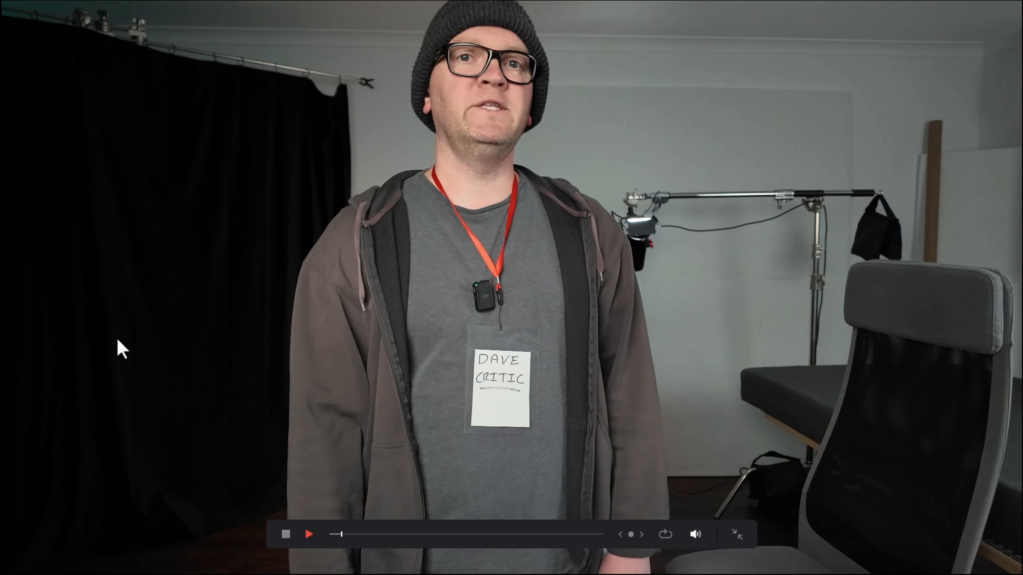
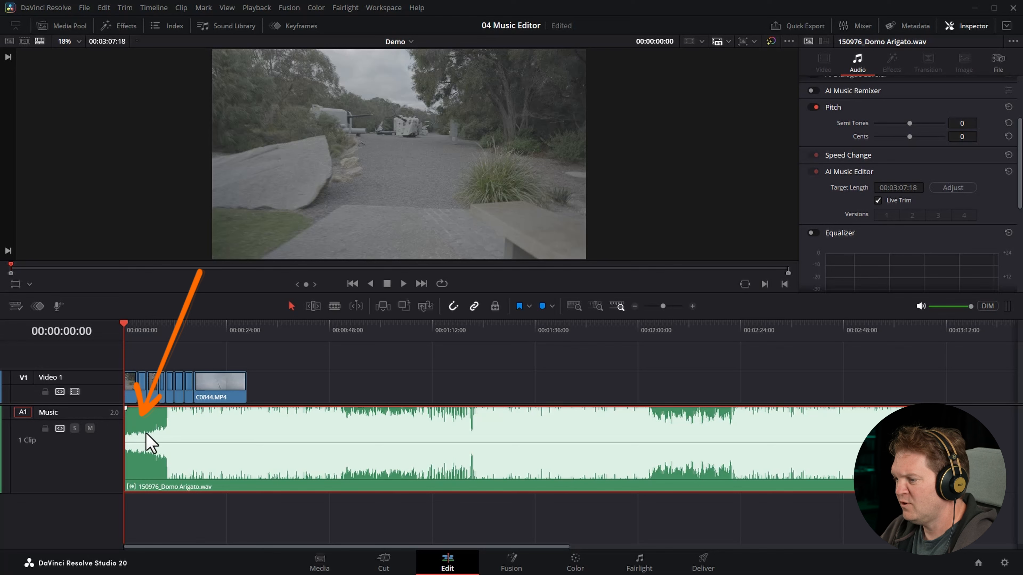
# Play the quiet intro of 150976_Domo Arigato.wav and the point around 10 seconds where the music gets louder.
pyautogui.press('space')
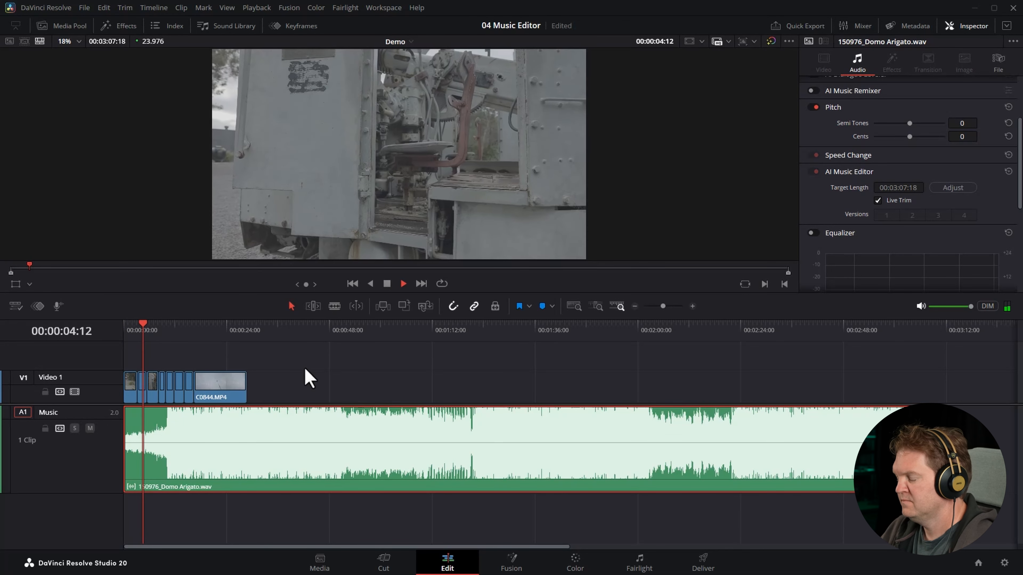
pyautogui.click(166, 326)
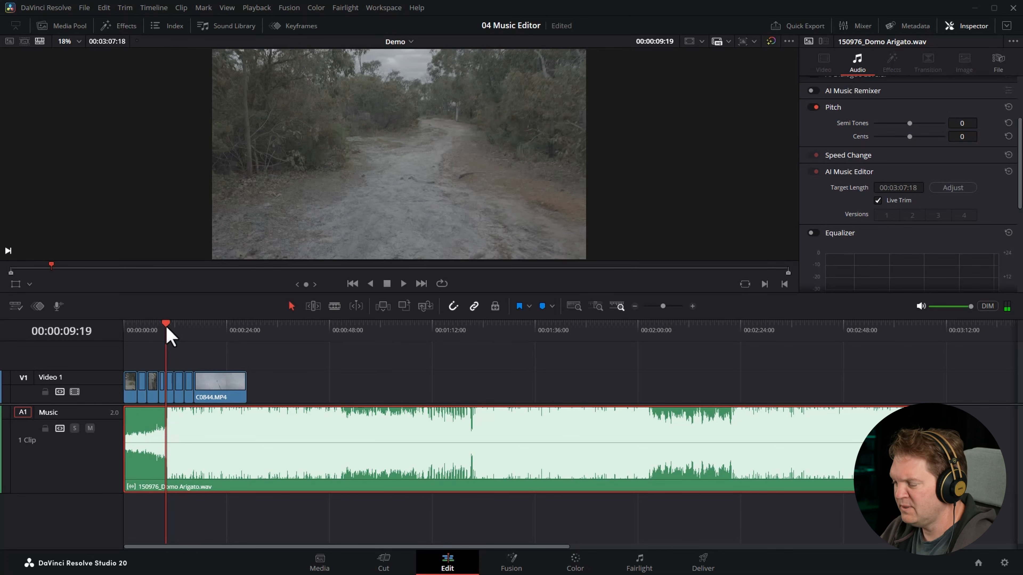
pyautogui.press('space')
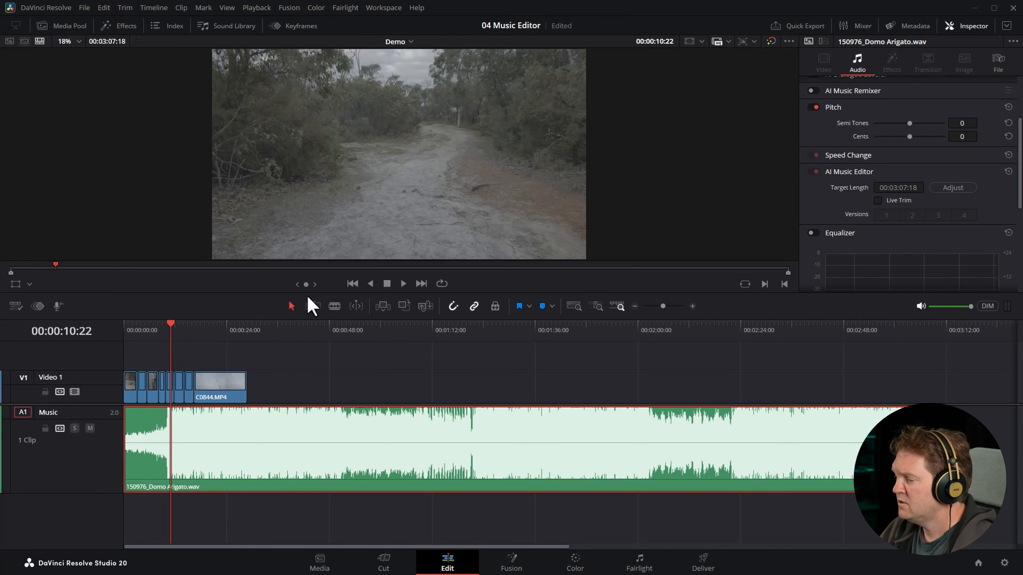
# Try to remove the music clip's quiet intro by trimming its start with Live Trim off, moving it to the timeline start and playing it.
pyautogui.moveTo(128, 427); pyautogui.dragTo(171, 419)
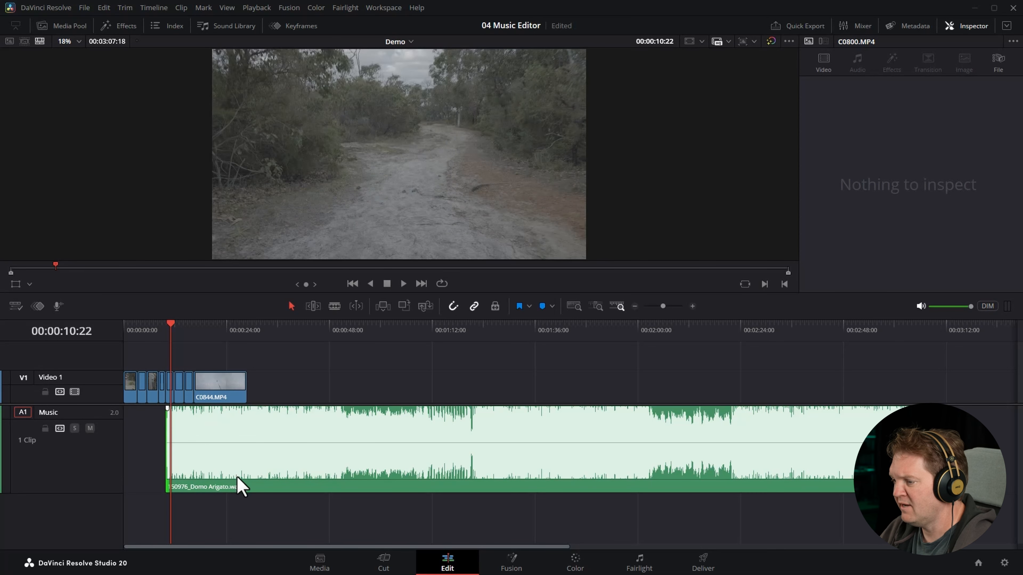
pyautogui.moveTo(236, 482); pyautogui.dragTo(165, 482)
pyautogui.click(124, 331)
pyautogui.press('space')
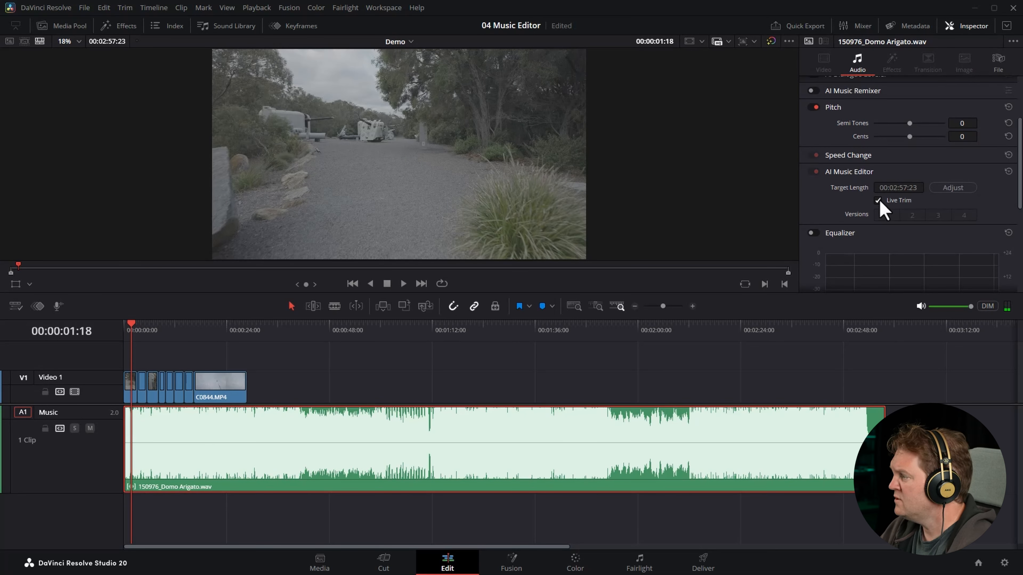
# Shorten the music clip to about 30 seconds with the AI Music Editor's Live Trim on, and play the result.
pyautogui.moveTo(878, 415); pyautogui.dragTo(253, 418)
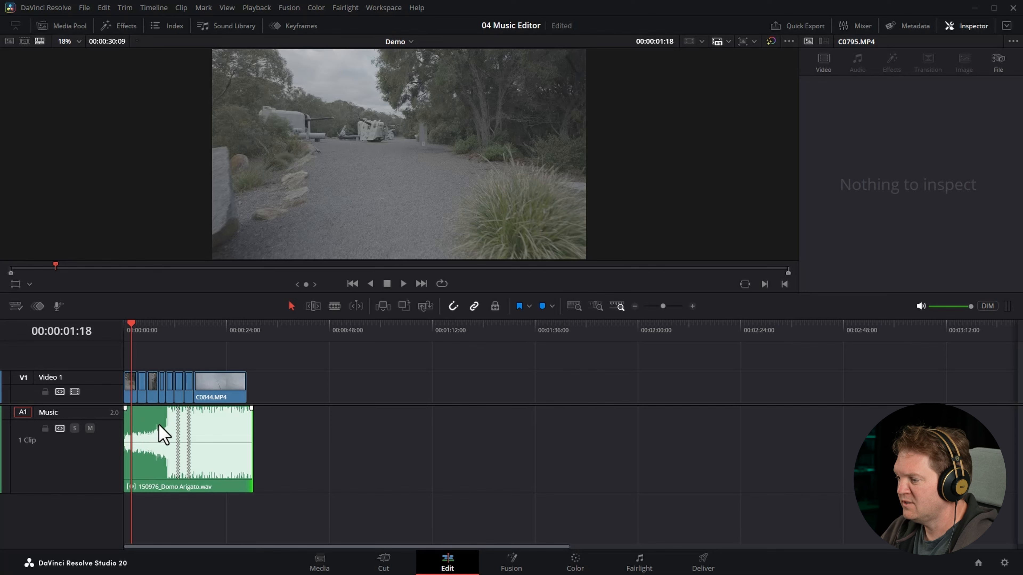
pyautogui.click(145, 334)
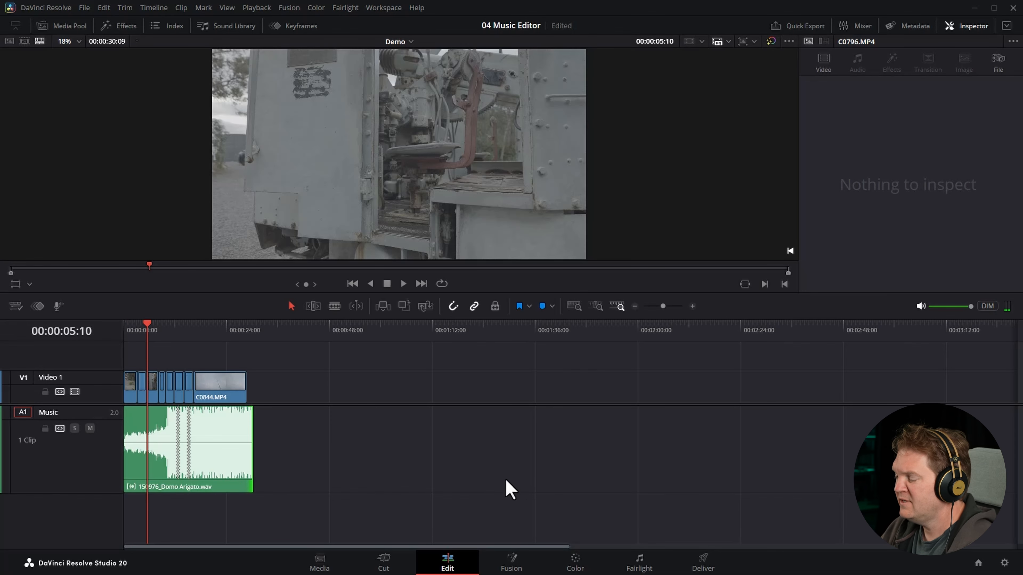
# Open the ShortMusic timeline from the media pool and select the Audio Only render preset for it.
pyautogui.click(60, 27)
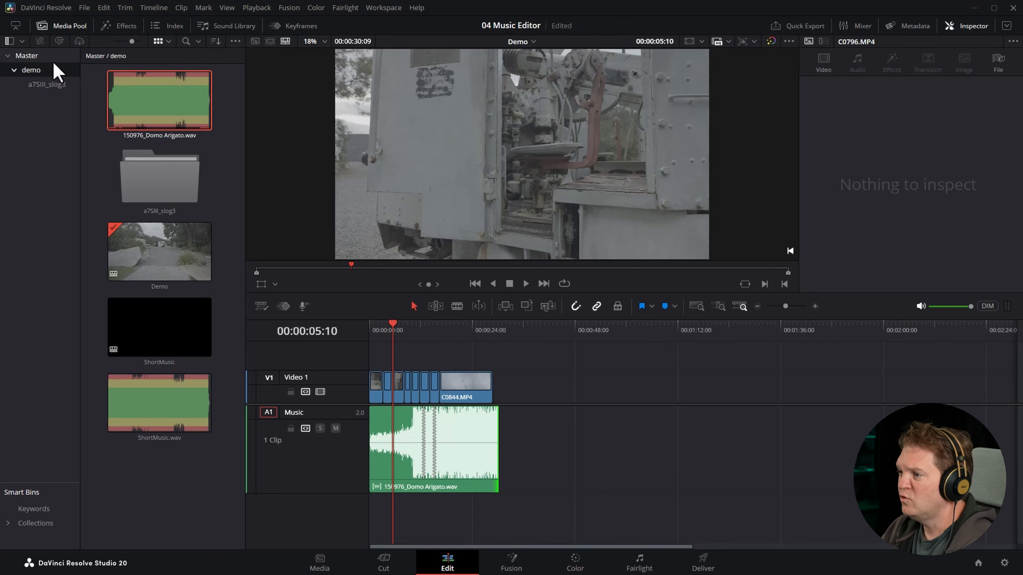
pyautogui.doubleClick(175, 108)
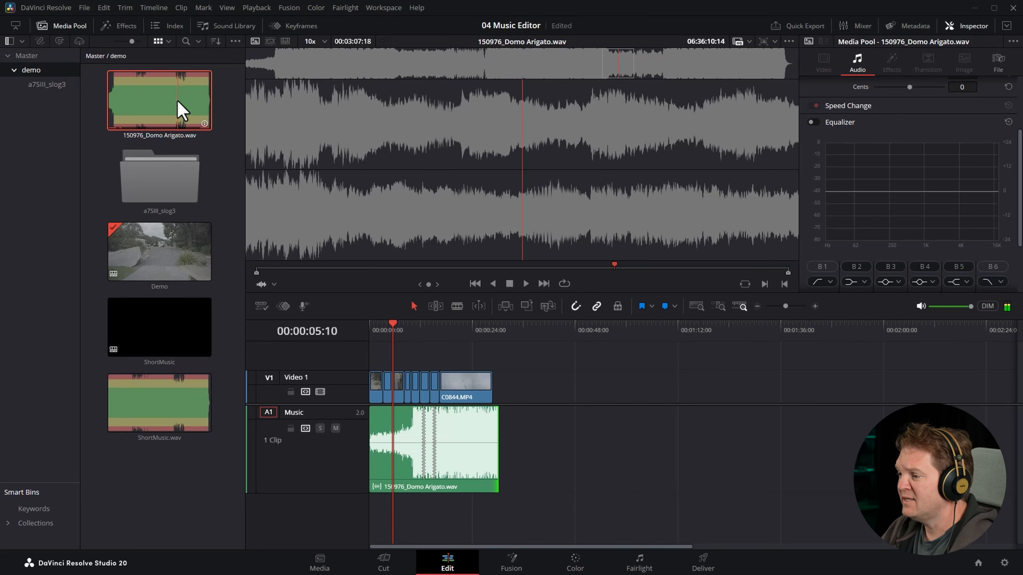
pyautogui.doubleClick(177, 336)
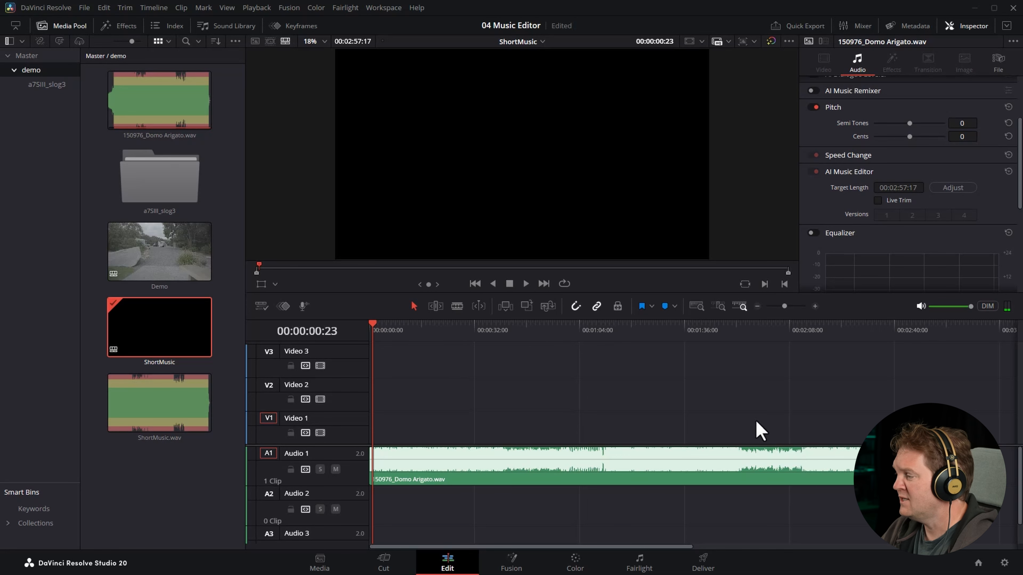
pyautogui.click(703, 563)
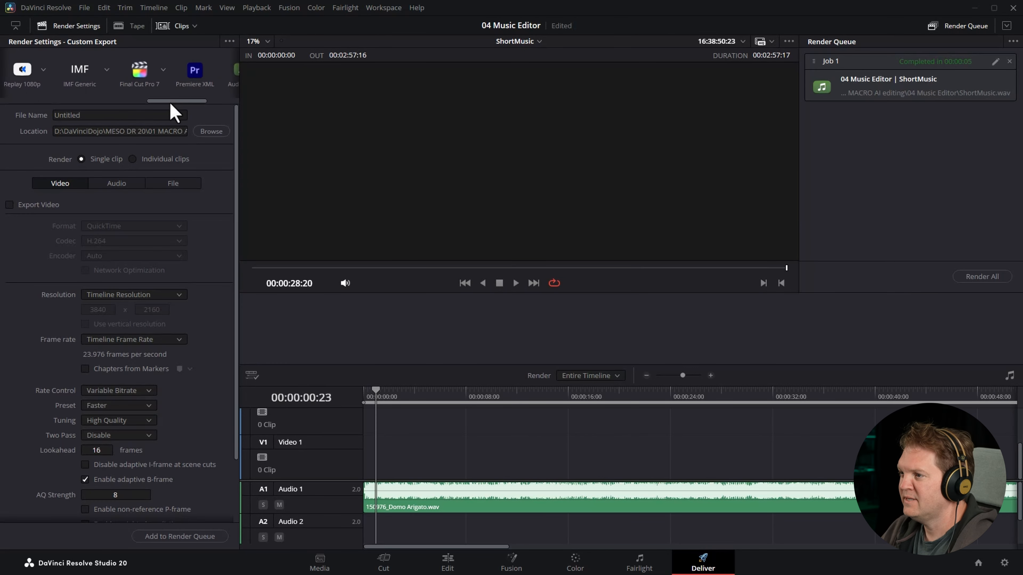
pyautogui.moveTo(173, 101); pyautogui.dragTo(186, 103)
pyautogui.click(201, 79)
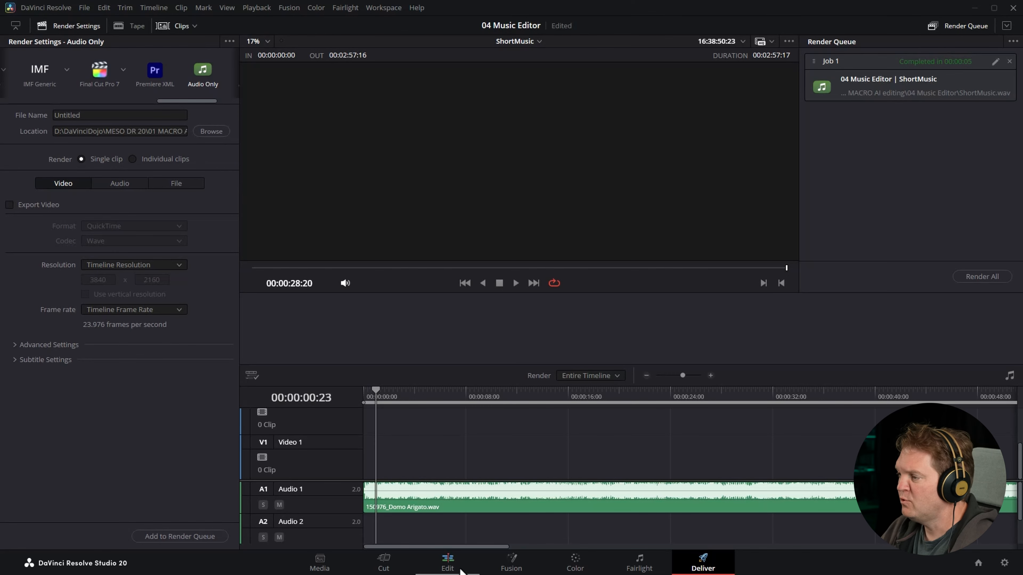
# Place ShortMusic.wav at the start of the Demo timeline's Music track and shorten it to about 33 seconds with Live Trim.
pyautogui.click(447, 563)
pyautogui.click(174, 397)
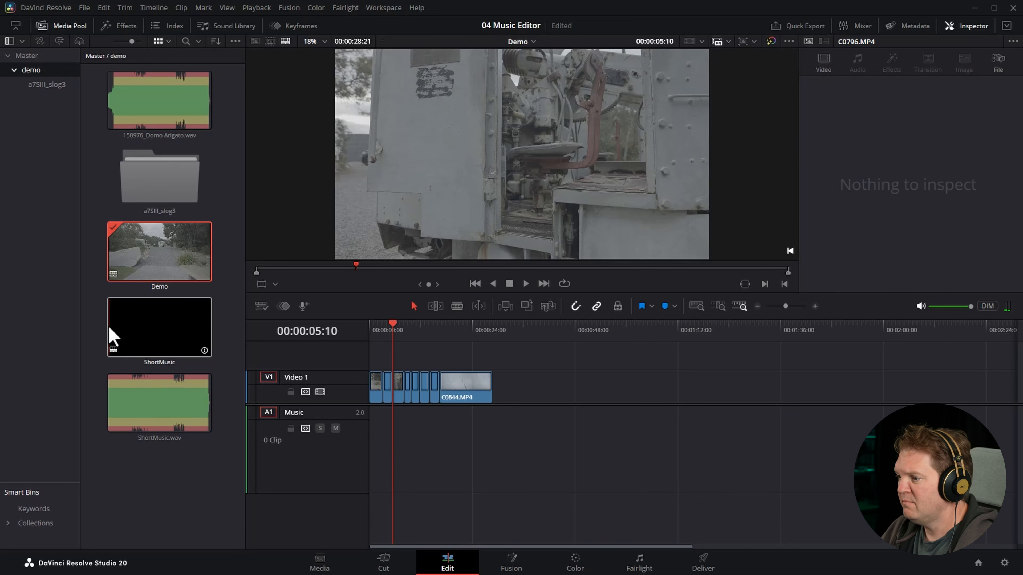
pyautogui.moveTo(137, 375); pyautogui.dragTo(344, 416)
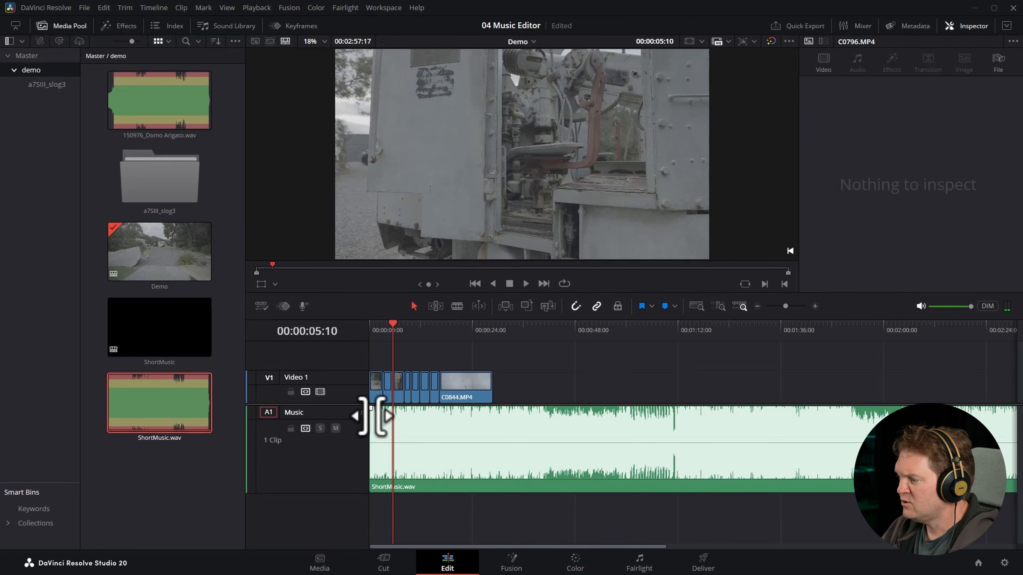
pyautogui.click(452, 457)
pyautogui.moveTo(953, 448); pyautogui.dragTo(463, 451)
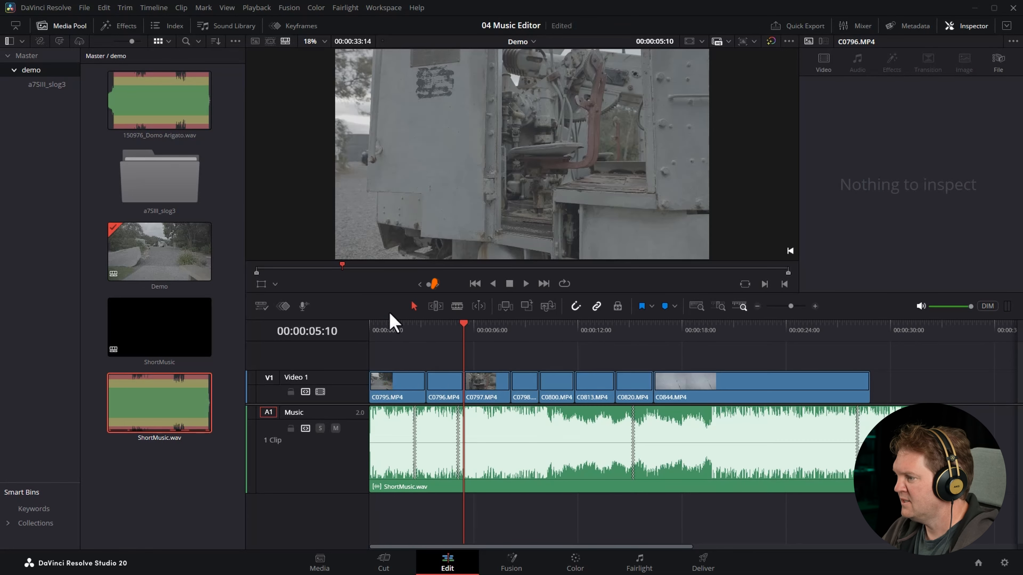
# Play the opening of the Demo timeline with the shortened music, and delete ShortMusic.wav from the Music track.
pyautogui.moveTo(402, 328); pyautogui.dragTo(334, 332)
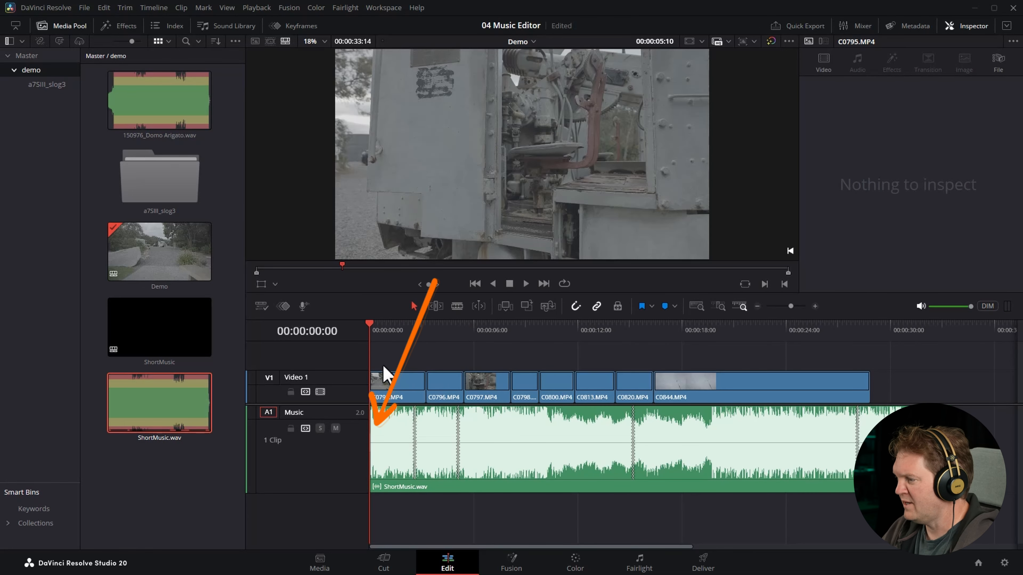
pyautogui.press('space')
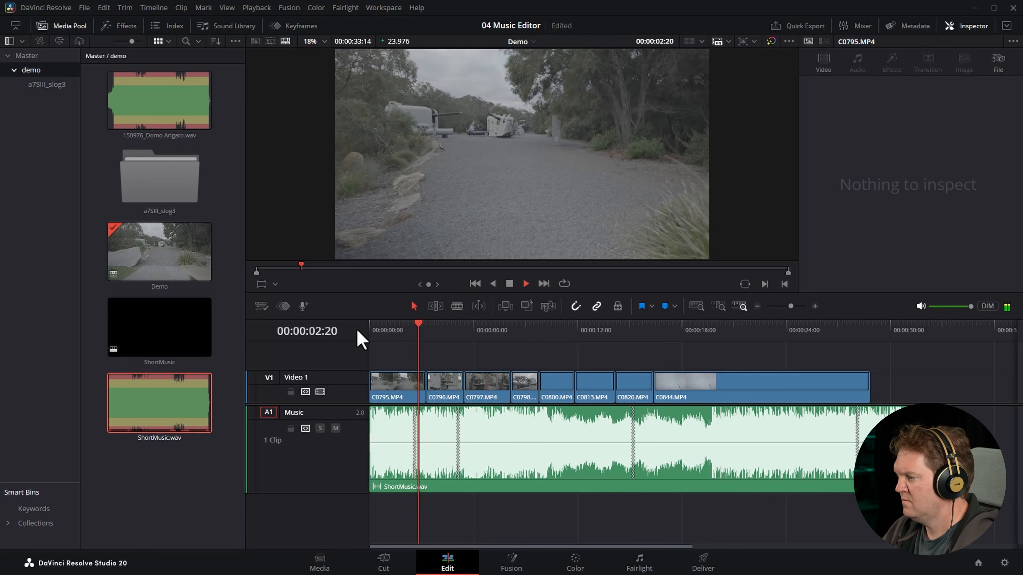
pyautogui.press('space')
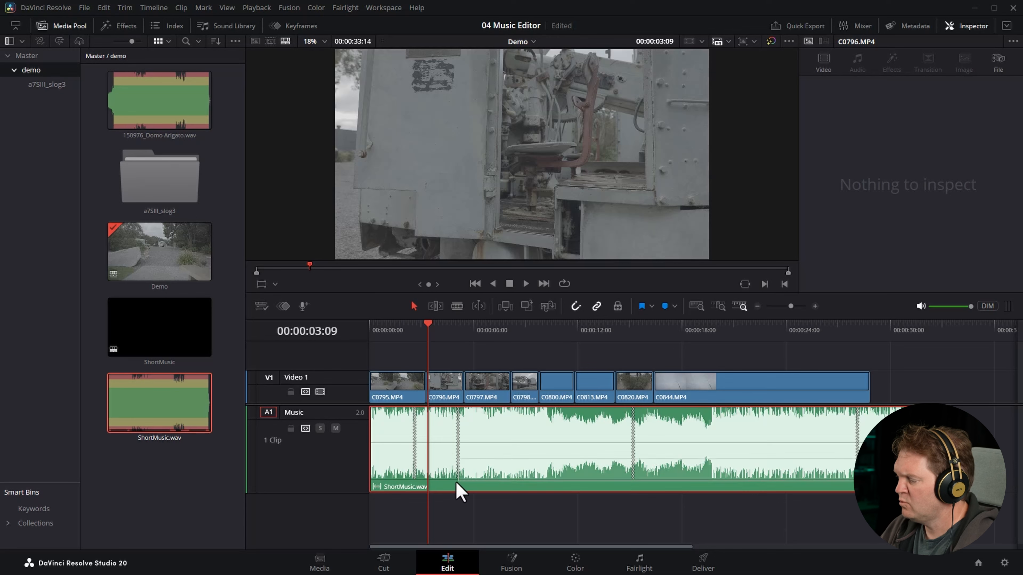
pyautogui.click(411, 484)
pyautogui.press('Delete')
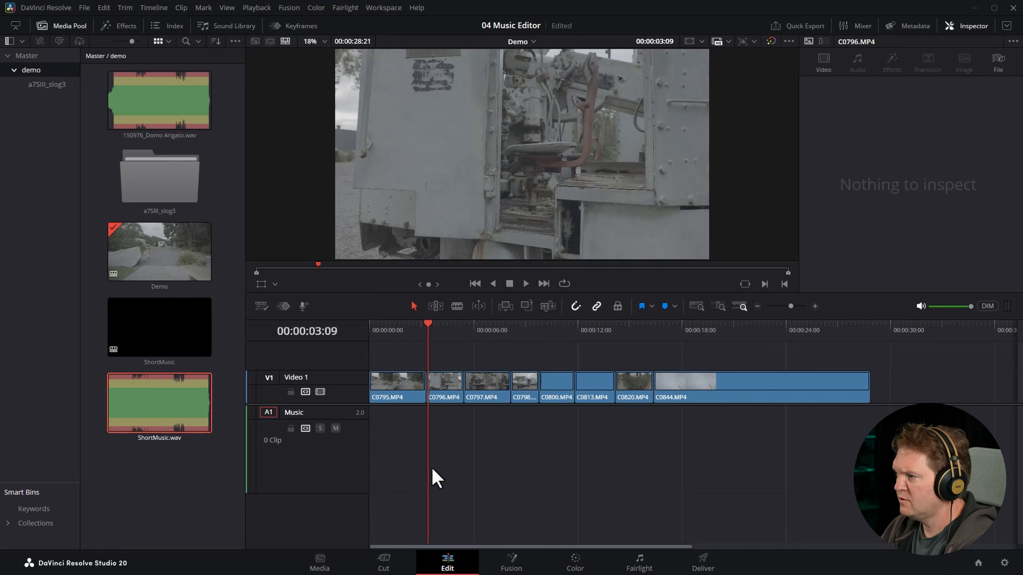
# Open the Epidemic Sound workflow integration and bring a section of Street Feet about 1:15 long onto the Demo timeline's Music track.
pyautogui.click(346, 8)
pyautogui.moveTo(381, 8)
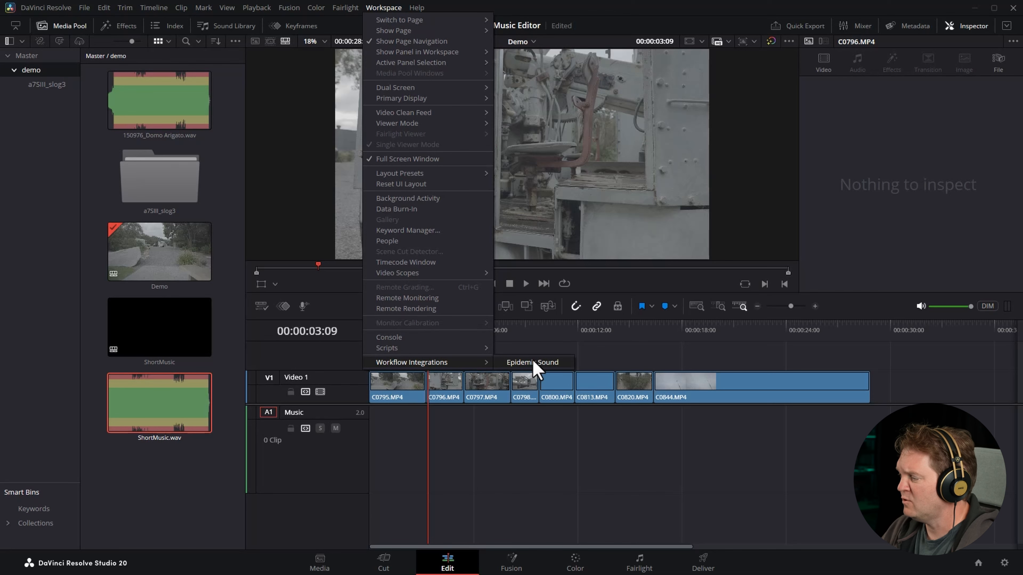
pyautogui.click(547, 362)
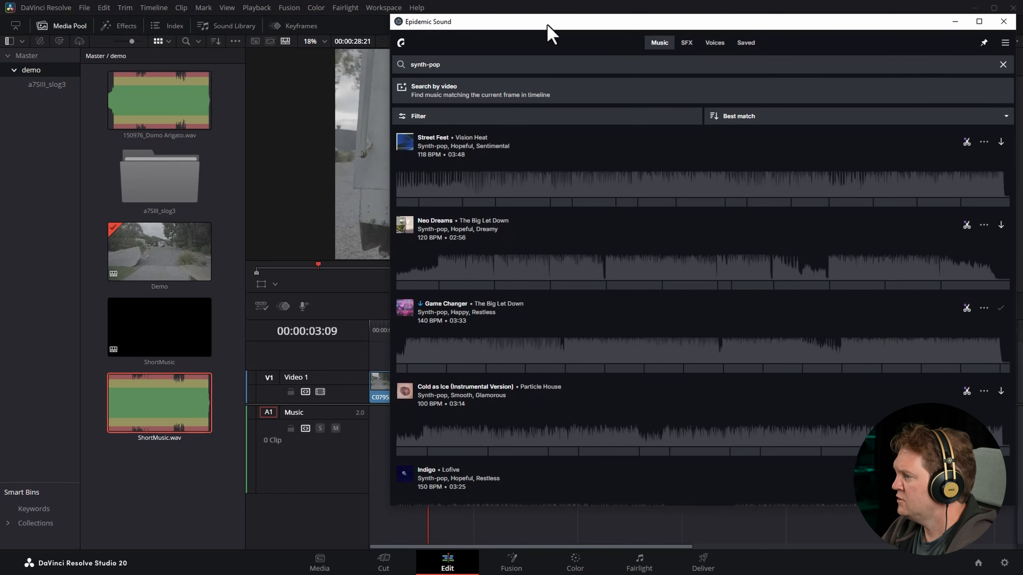
pyautogui.moveTo(483, 183); pyautogui.dragTo(686, 167)
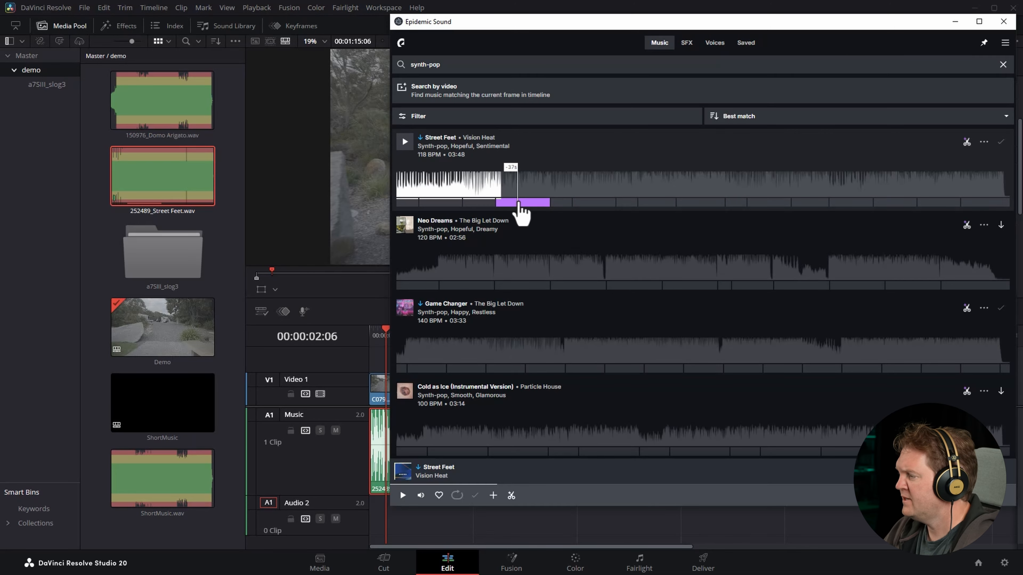
# Create loopable versions of Street Feet from the segment around 40 seconds in, and preview version a098fe near its edit point.
pyautogui.click(520, 203)
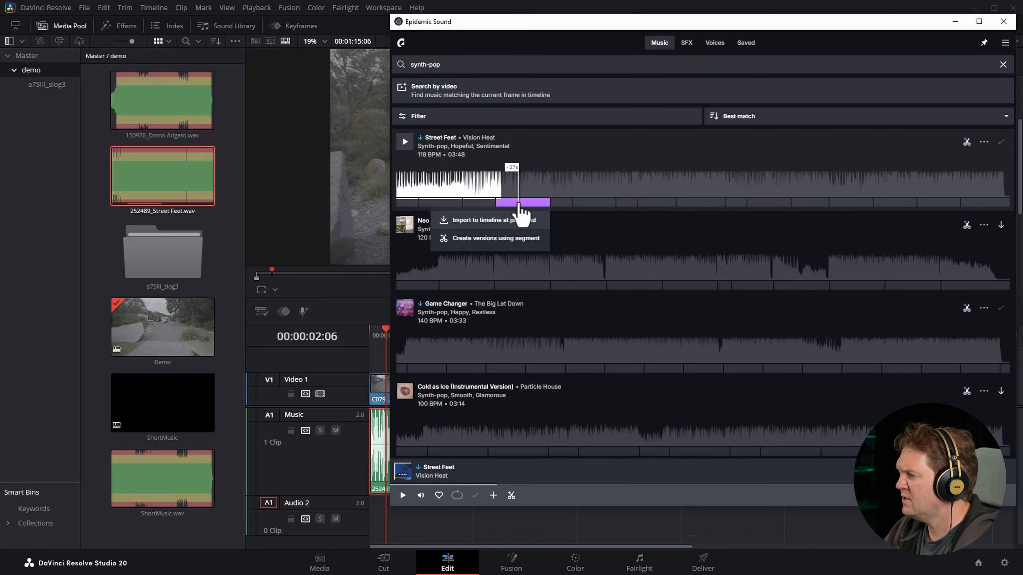
pyautogui.click(501, 241)
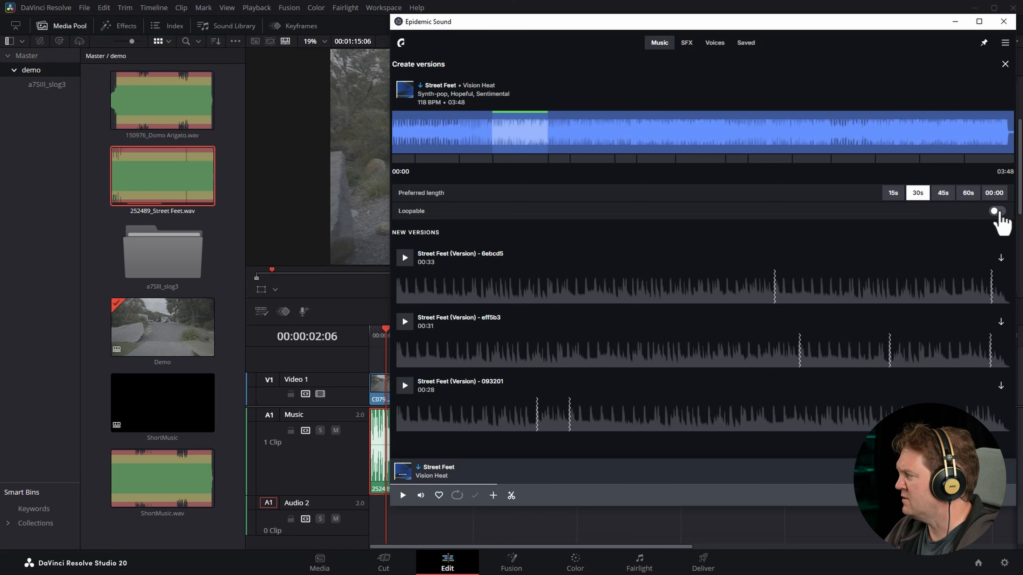
pyautogui.click(997, 211)
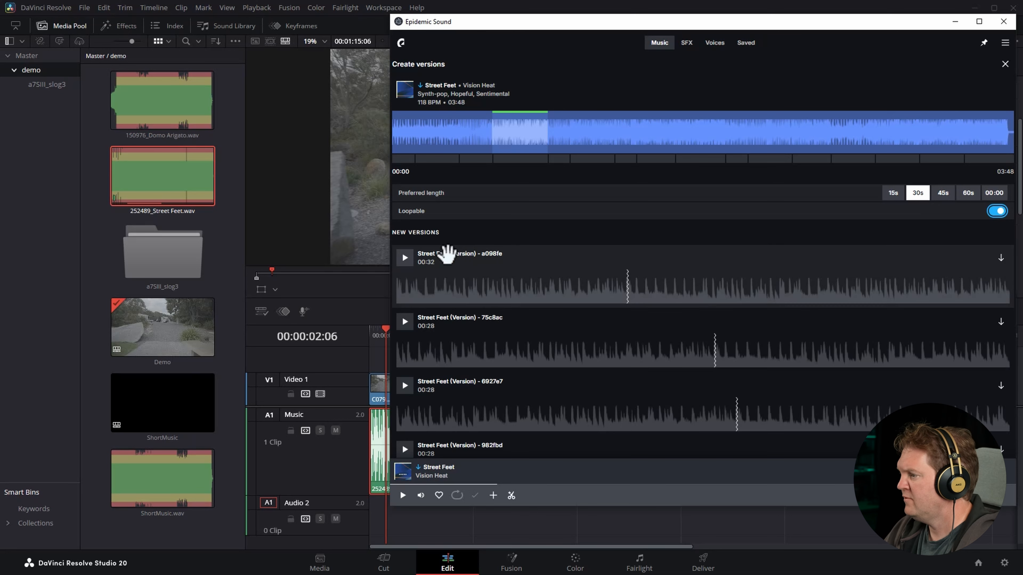
pyautogui.click(406, 258)
pyautogui.click(604, 287)
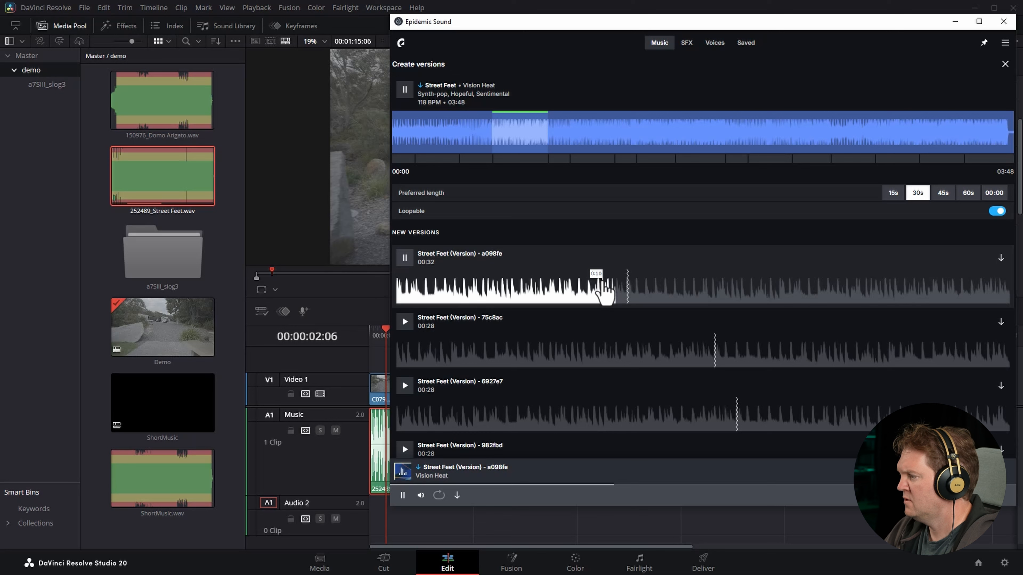
pyautogui.click(405, 257)
# Download Street Feet version a098fe, use it to replace the Street Feet clip on the Music track, and play from the timeline start.
pyautogui.click(1001, 258)
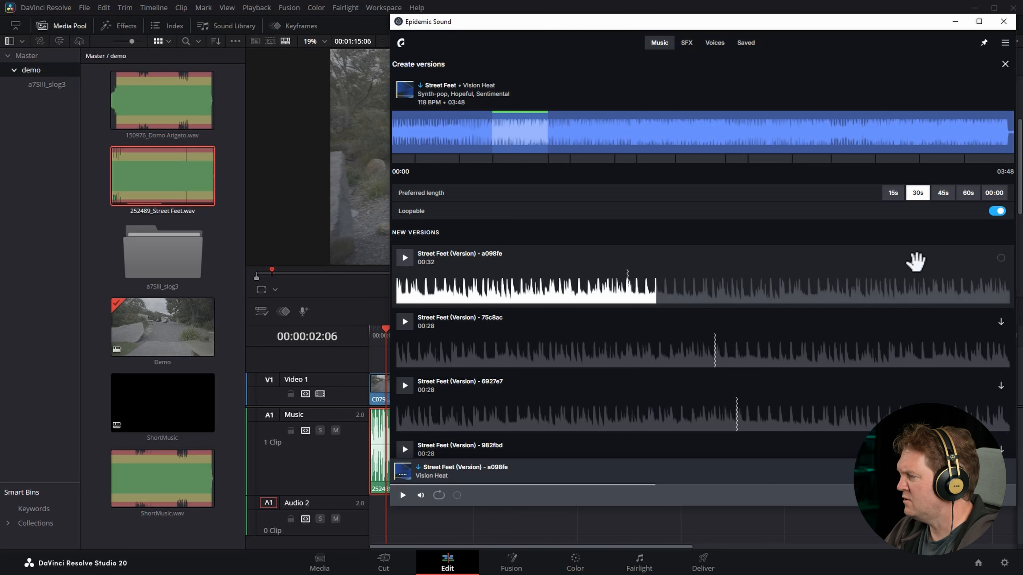
pyautogui.moveTo(762, 266); pyautogui.dragTo(424, 469)
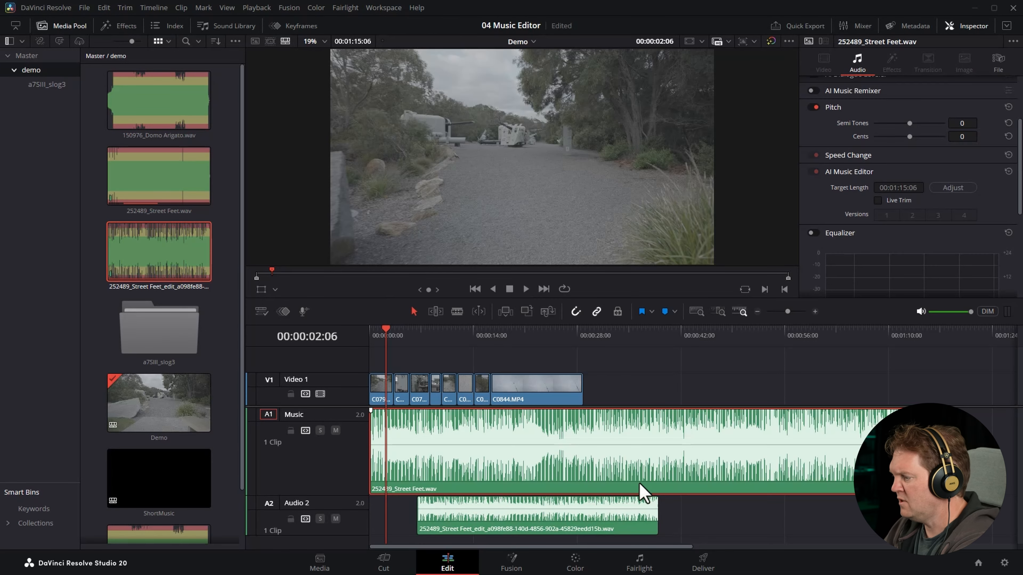
pyautogui.press('Delete')
pyautogui.moveTo(630, 530); pyautogui.dragTo(583, 452)
pyautogui.press('Home')
pyautogui.press('space')
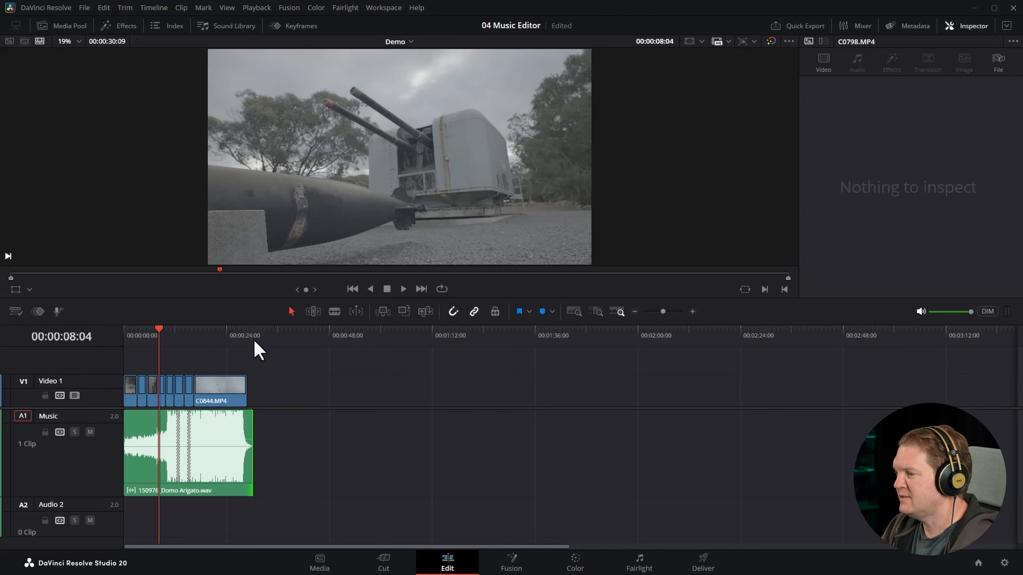
# In Fairlight, set Elastic Wave to General Purpose on 150976_Domo Arigato.wav and adjust the clip's end toward the playhead at 00:00:28:21.
pyautogui.click(248, 334)
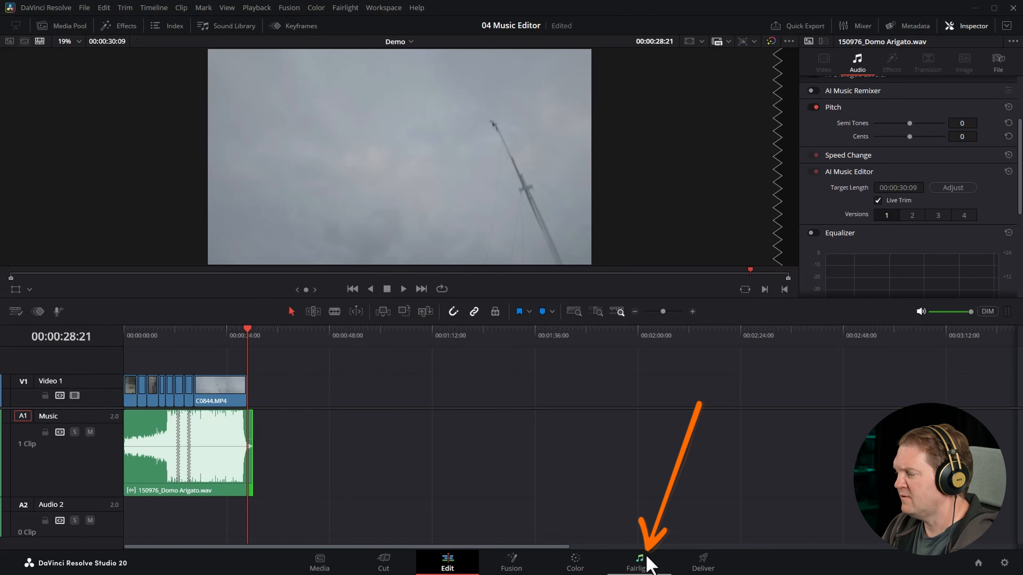
pyautogui.click(640, 564)
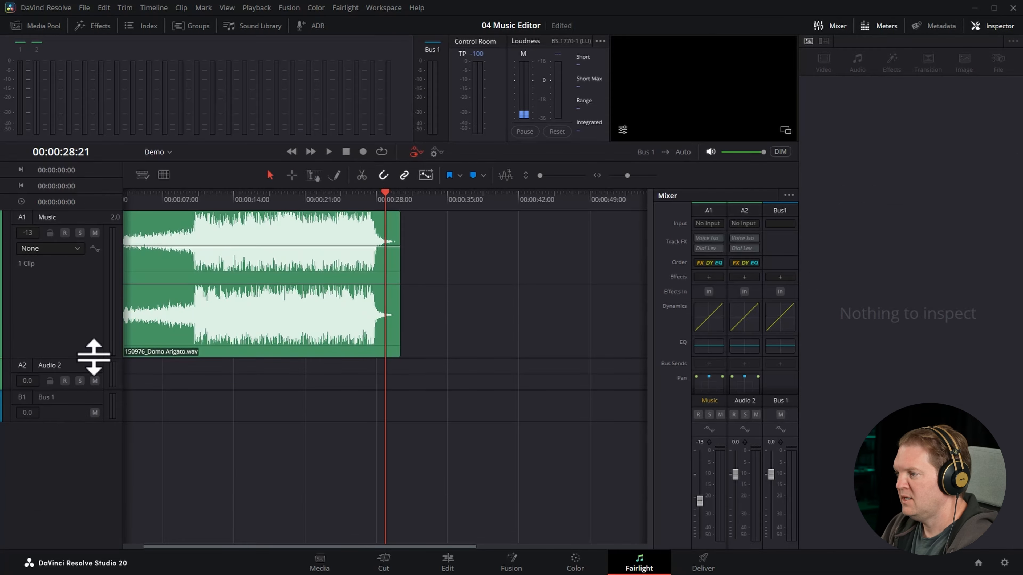
pyautogui.rightClick(338, 265)
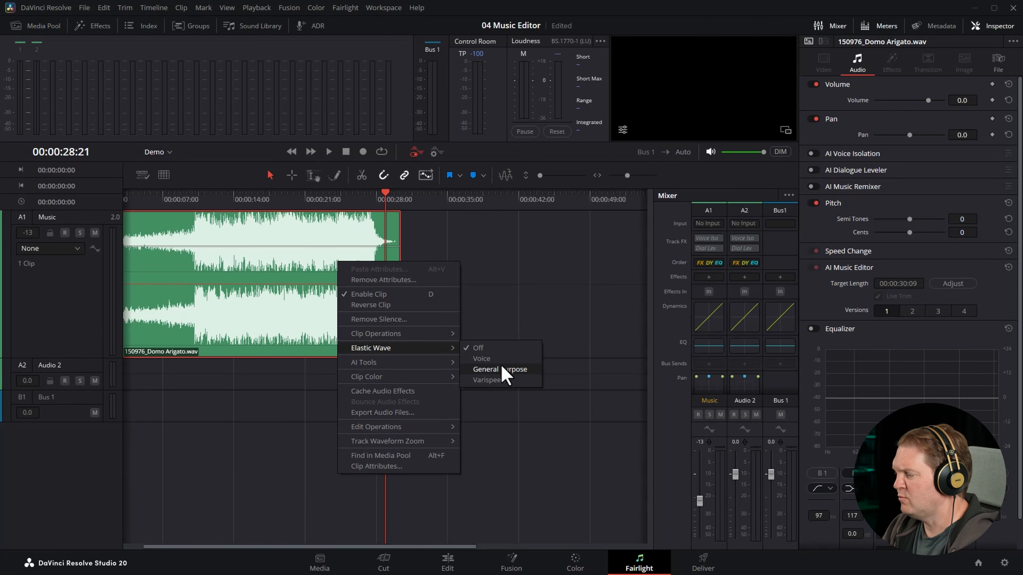
pyautogui.click(526, 370)
pyautogui.scroll(3, 411, 228)
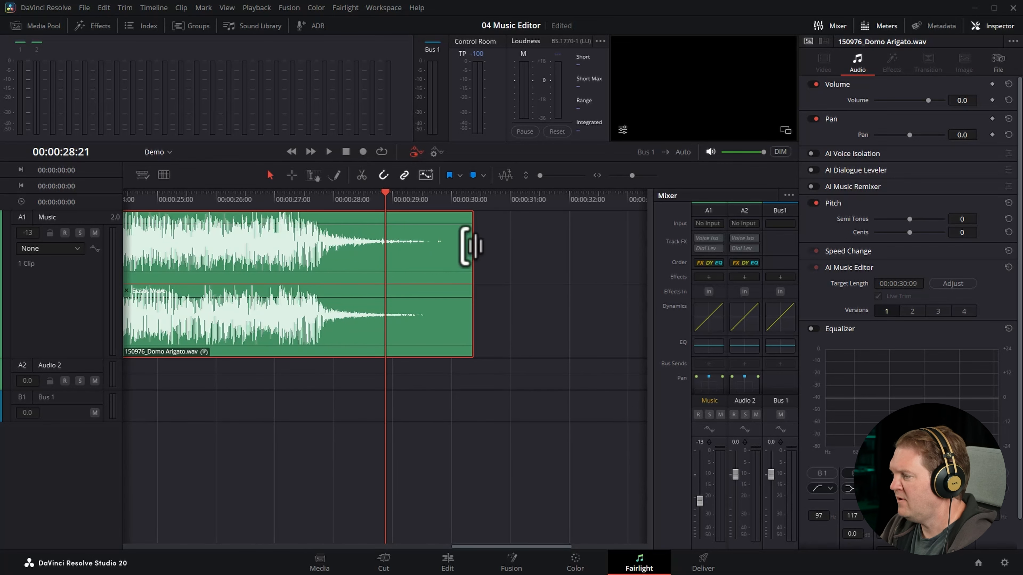
pyautogui.moveTo(472, 245); pyautogui.dragTo(470, 246)
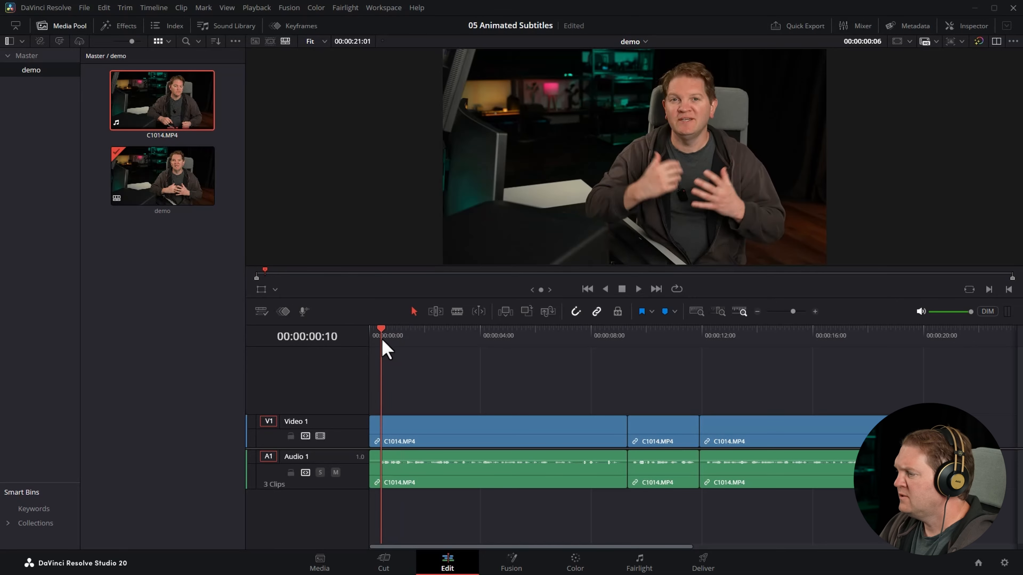
# Look through the demo timeline, open Create Subtitles from Audio for it, and set the language to English.
pyautogui.moveTo(383, 343); pyautogui.dragTo(766, 338)
pyautogui.click(154, 7)
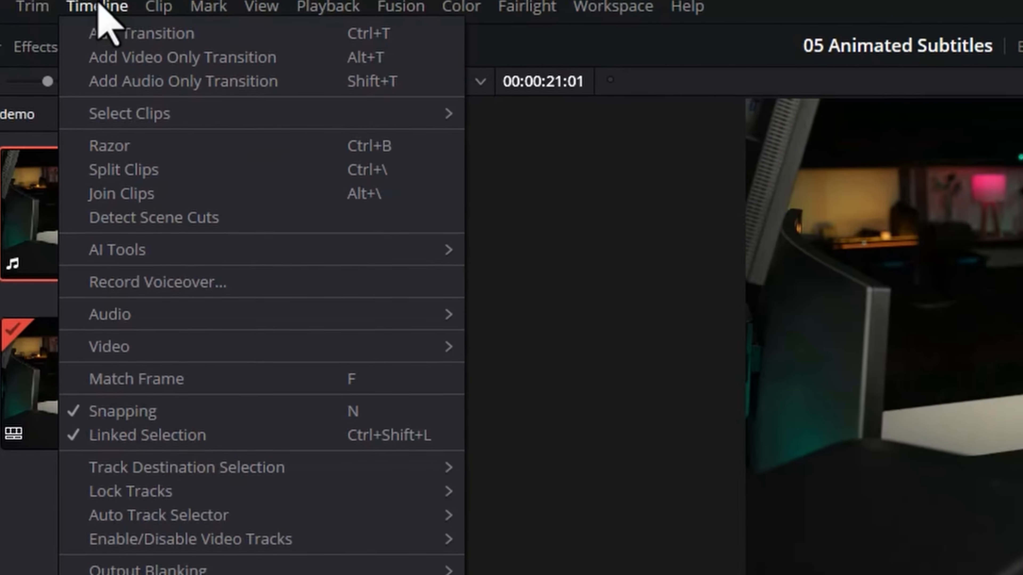
pyautogui.moveTo(167, 250)
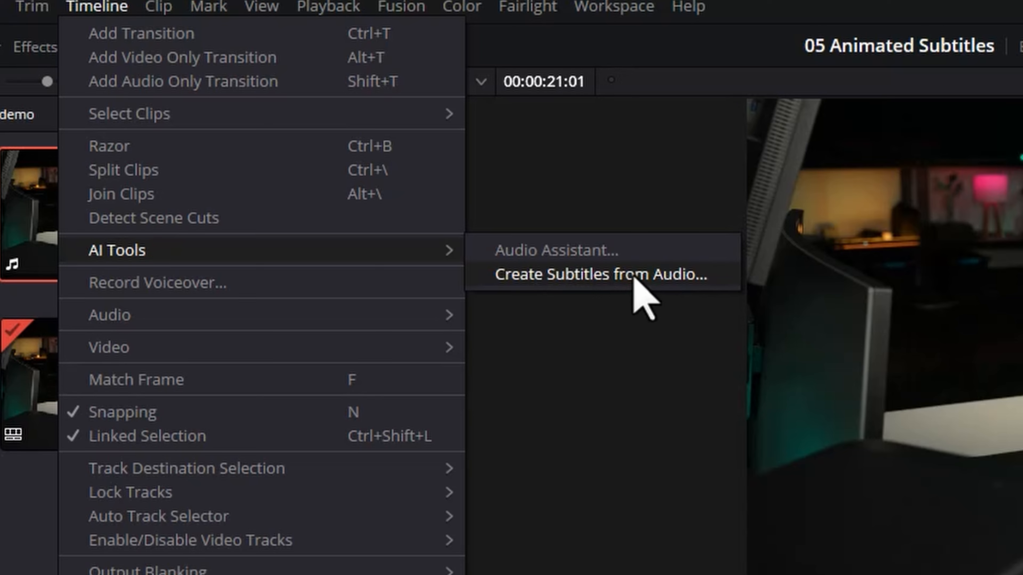
pyautogui.click(693, 276)
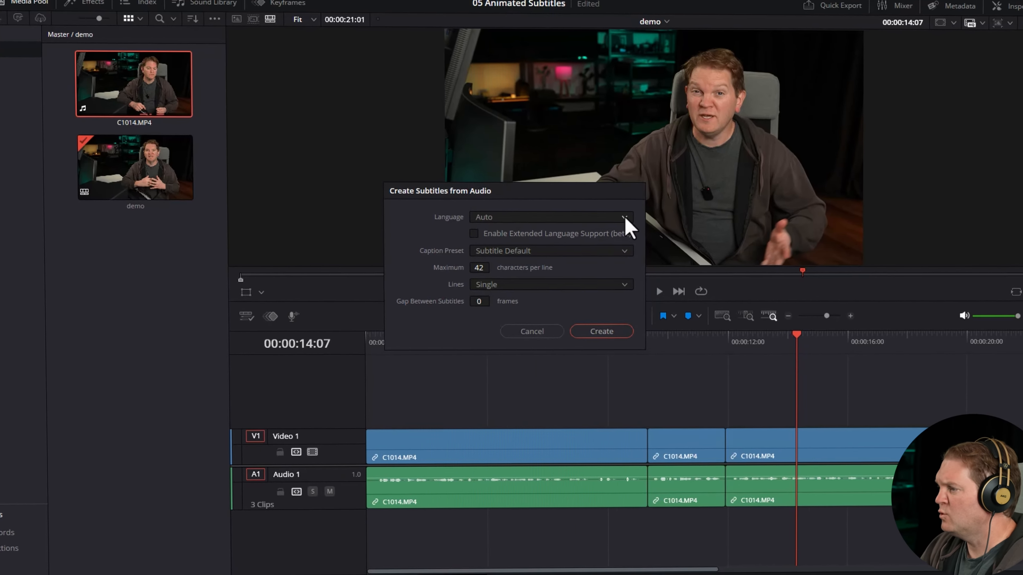
pyautogui.click(626, 218)
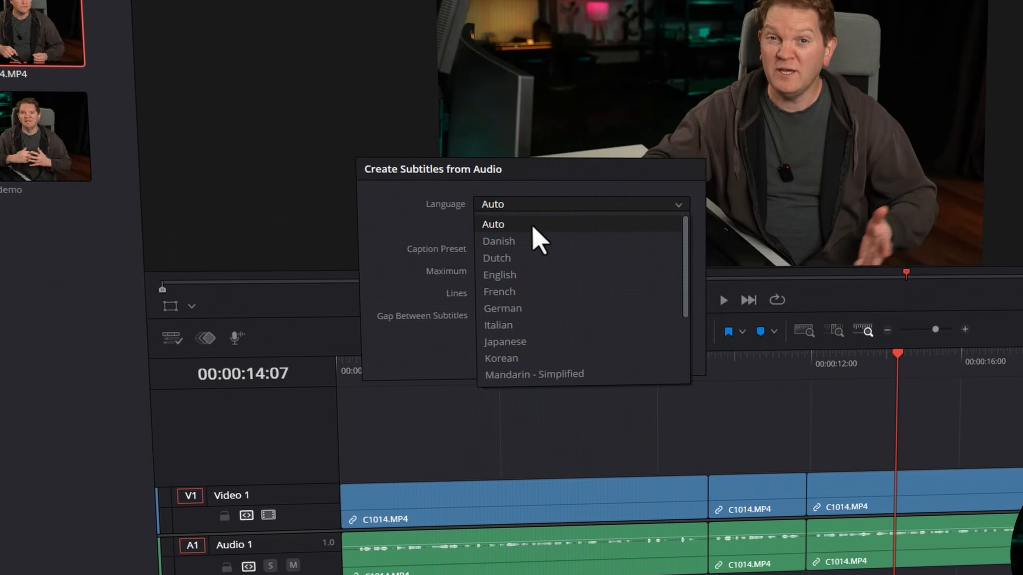
pyautogui.click(506, 277)
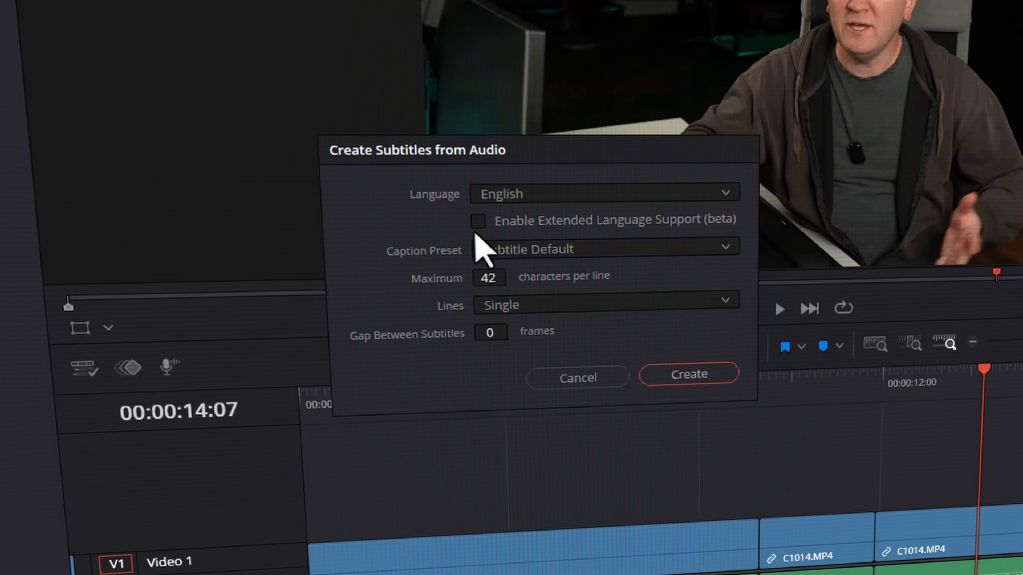
# Choose the Subtitle Default caption preset and Single lines for the new subtitles.
pyautogui.click(731, 252)
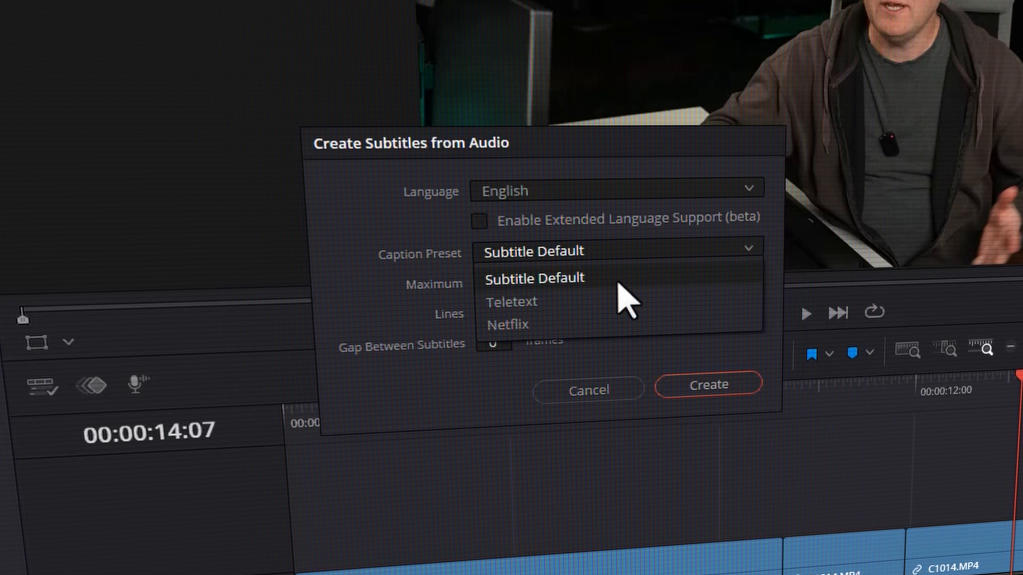
pyautogui.click(555, 279)
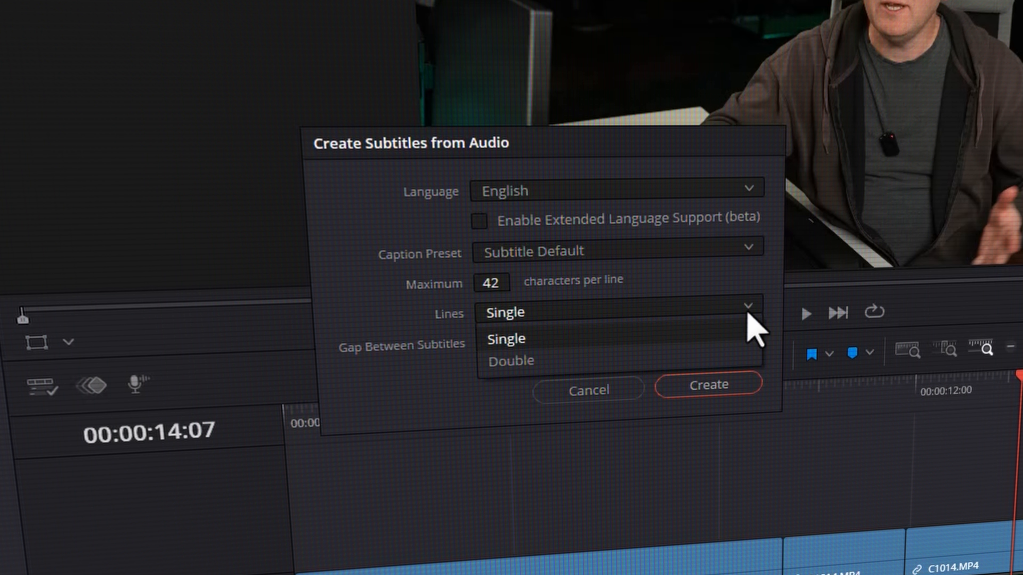
pyautogui.click(508, 343)
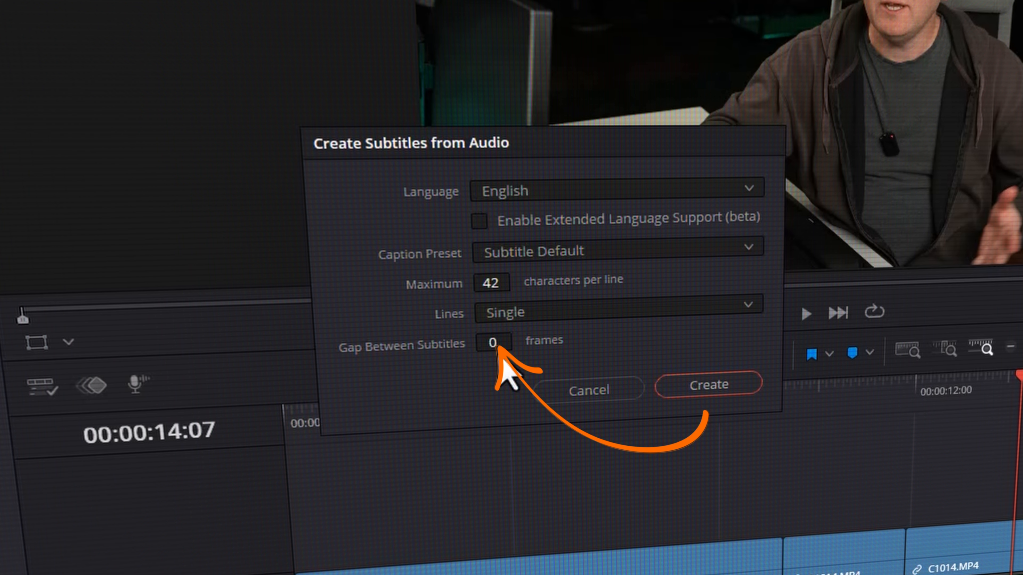
# Create the subtitles from the timeline audio with a gap of 0 frames between them.
pyautogui.moveTo(500, 342)
pyautogui.mouseDown()
pyautogui.moveTo(521, 342)
pyautogui.moveTo(500, 342)
pyautogui.mouseUp()
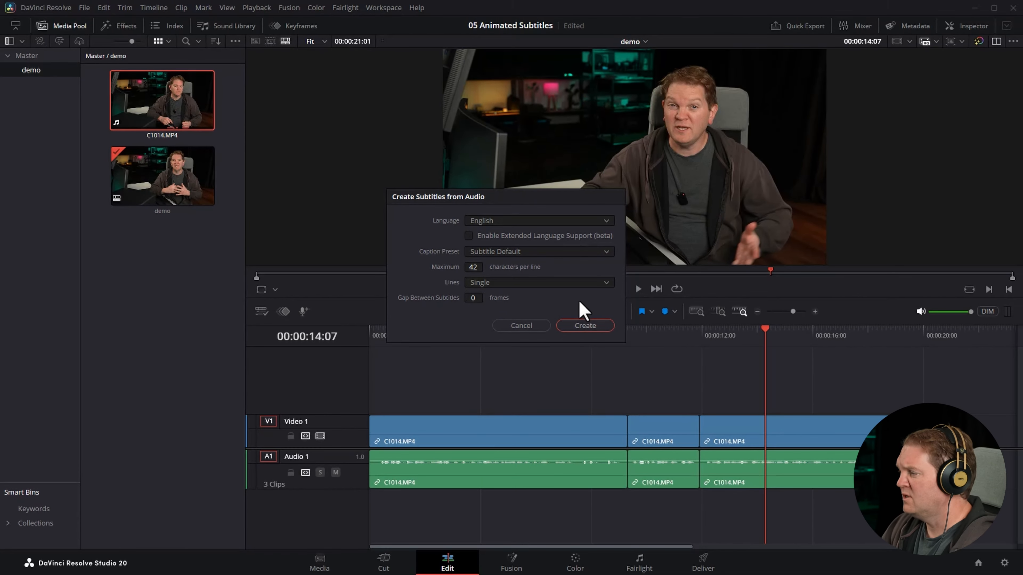
pyautogui.click(586, 326)
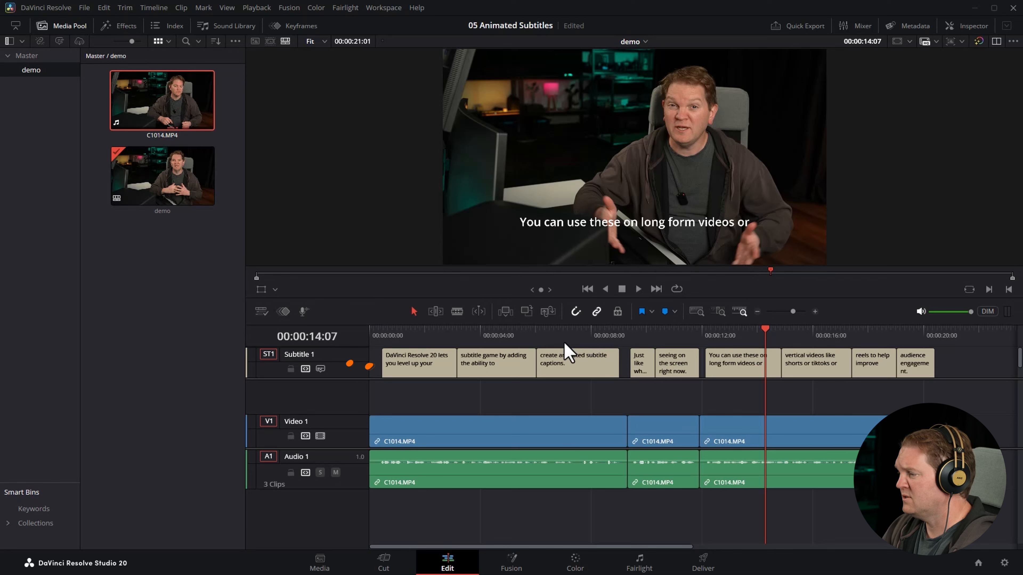
# Play the subtitled timeline from near its start and make the Subtitle 1 track taller.
pyautogui.click(380, 336)
pyautogui.press('space')
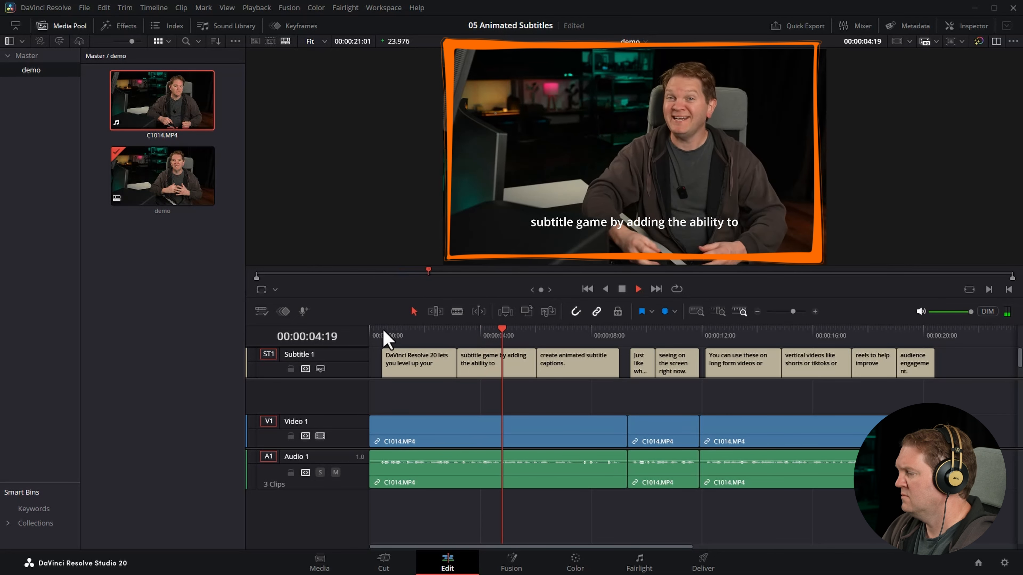
pyautogui.press('space')
pyautogui.moveTo(359, 378); pyautogui.dragTo(358, 400)
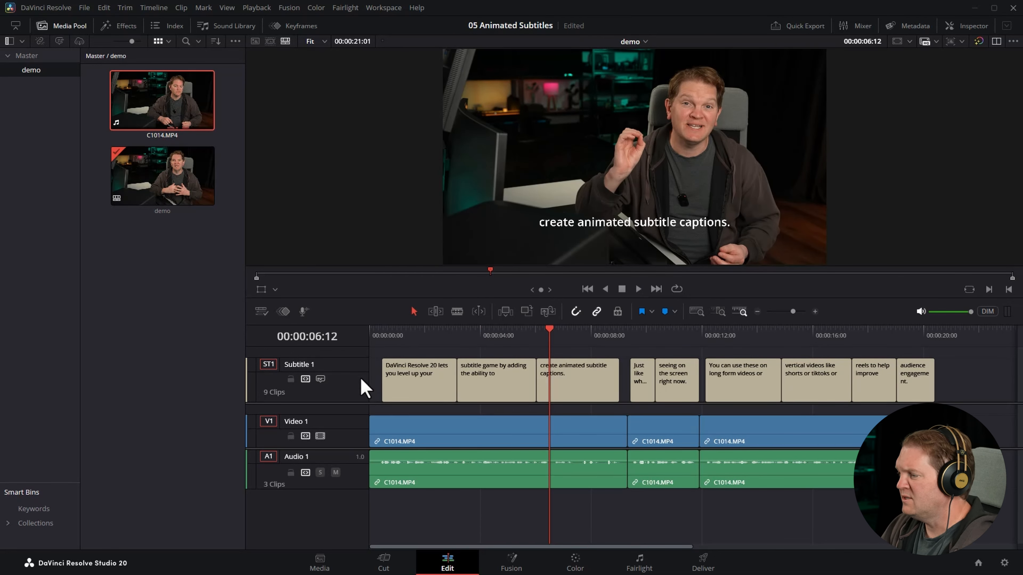
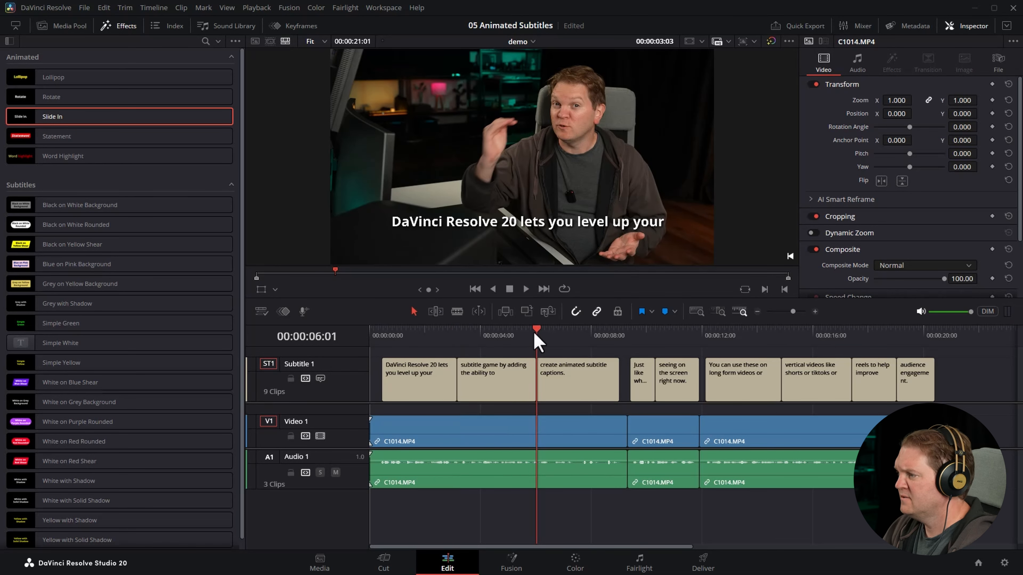
# Play the Slide In captions, and replace them with the Statement animation on the Subtitle 1 track for a comparison playback.
pyautogui.press('space')
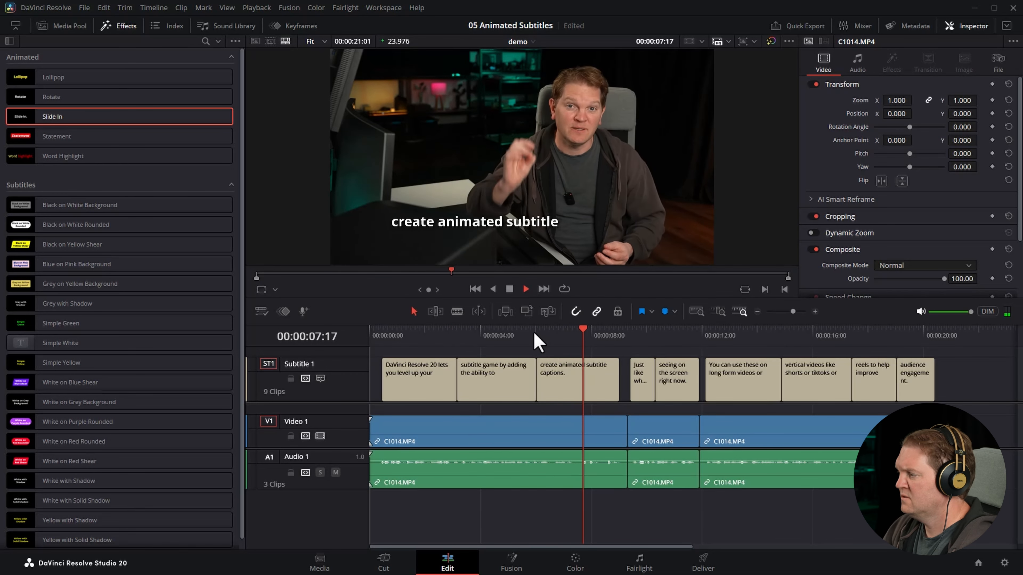
pyautogui.press('space')
pyautogui.moveTo(61, 136); pyautogui.dragTo(347, 389)
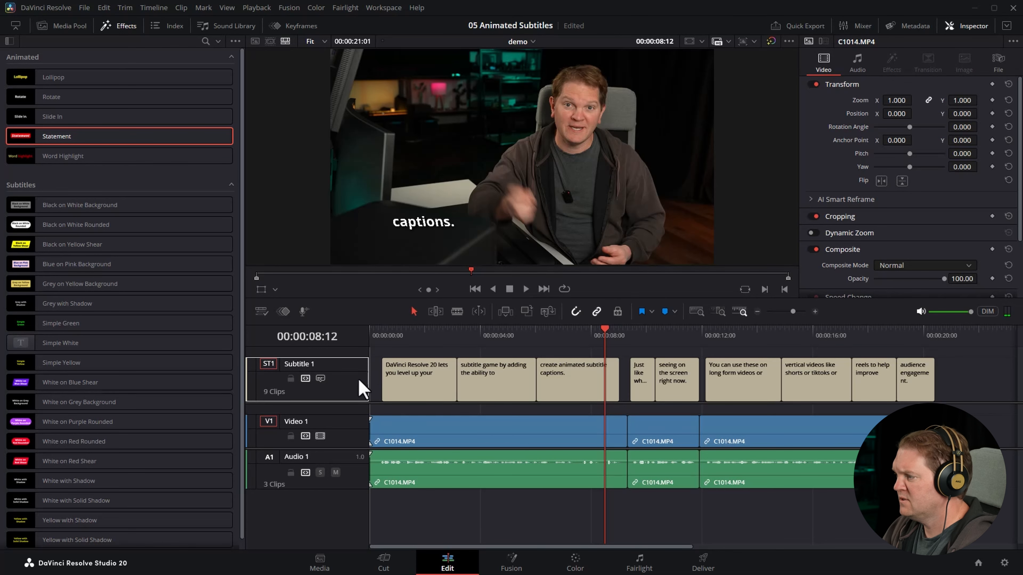
pyautogui.click(638, 326)
pyautogui.press('space')
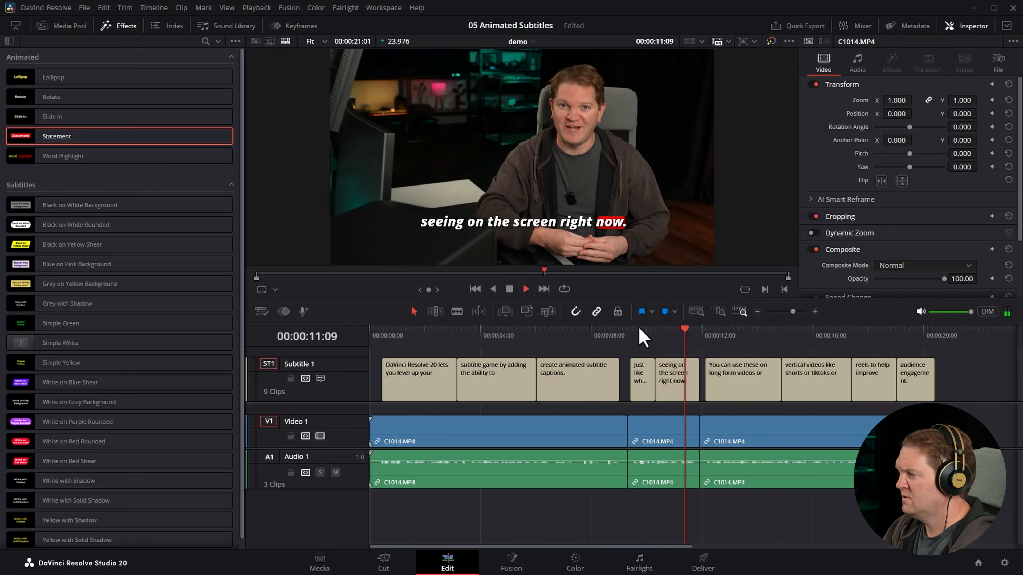
pyautogui.press('space')
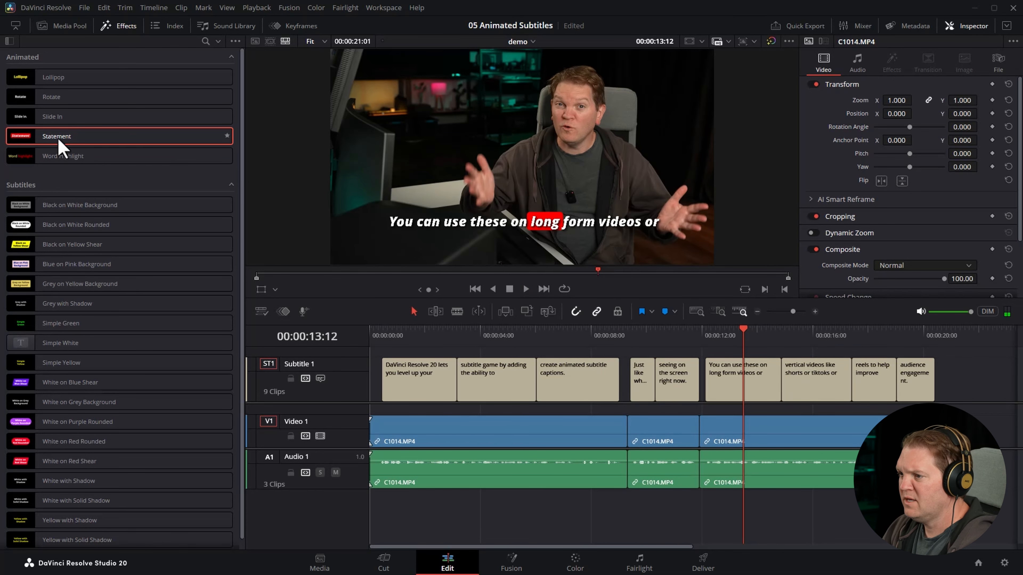
# Apply the Word Highlight animation to the Subtitle 1 track and play the "vertical videos" caption.
pyautogui.moveTo(60, 156); pyautogui.dragTo(327, 390)
pyautogui.click(794, 334)
pyautogui.press('space')
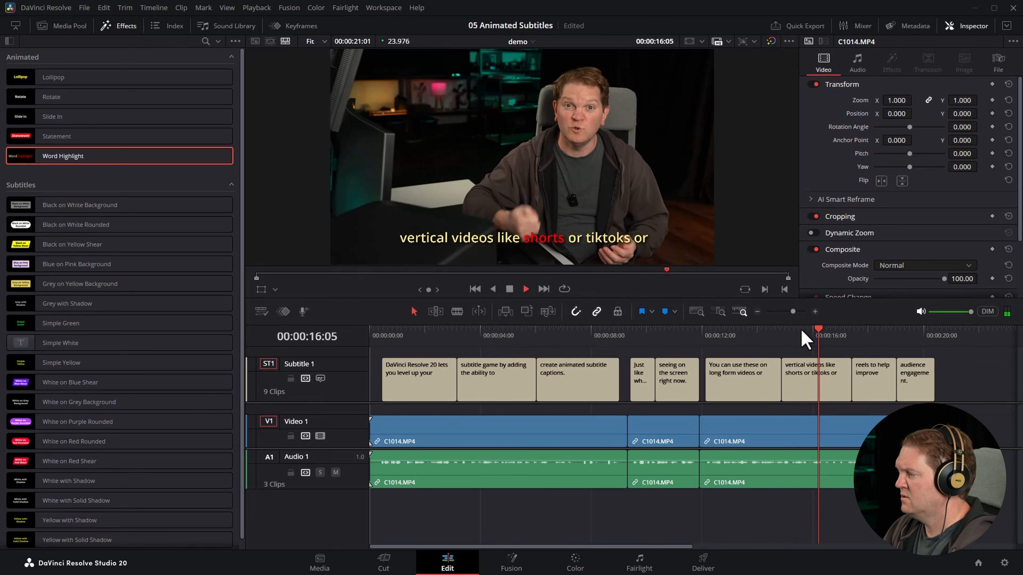
pyautogui.press('space')
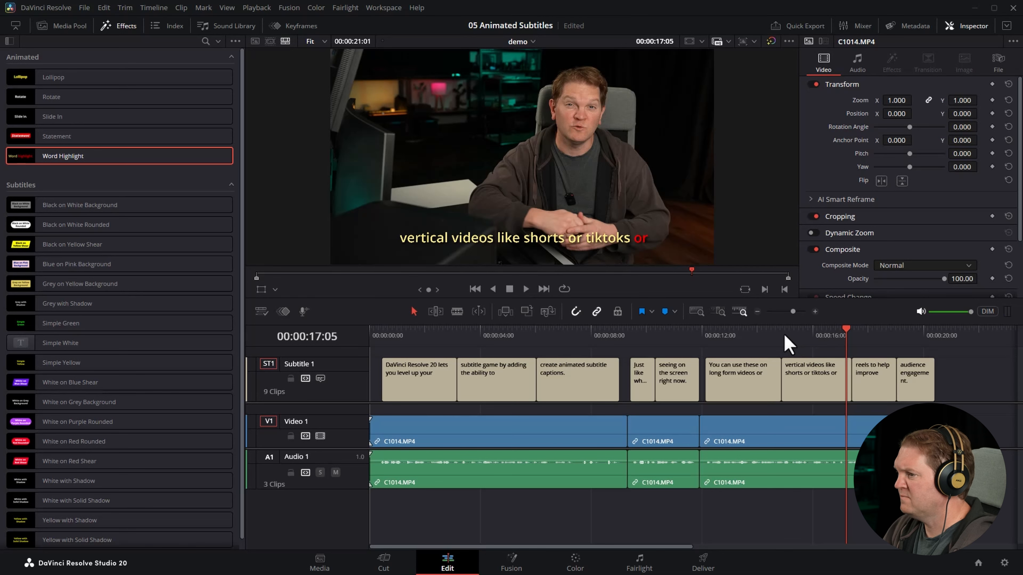
# Enable Write On Words for the Subtitle 1 track's Word Highlight effect and play from about 00:00:12:00.
pyautogui.click(346, 388)
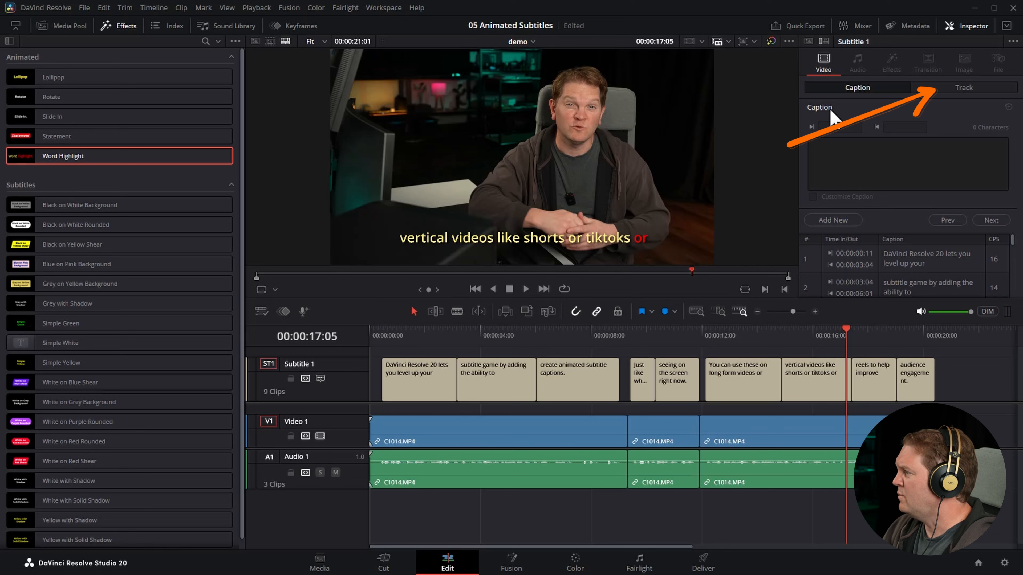
pyautogui.click(960, 89)
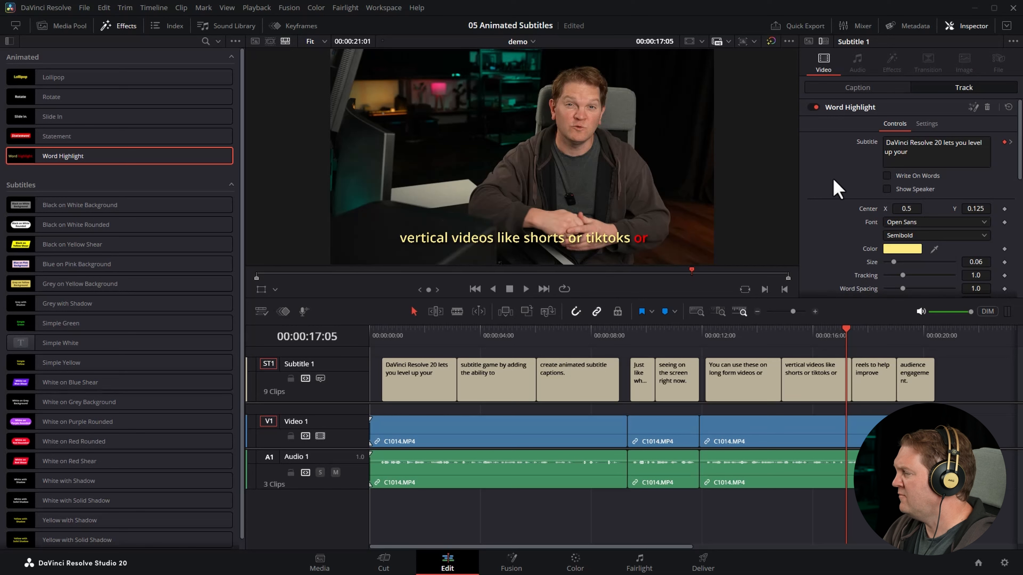
pyautogui.click(888, 176)
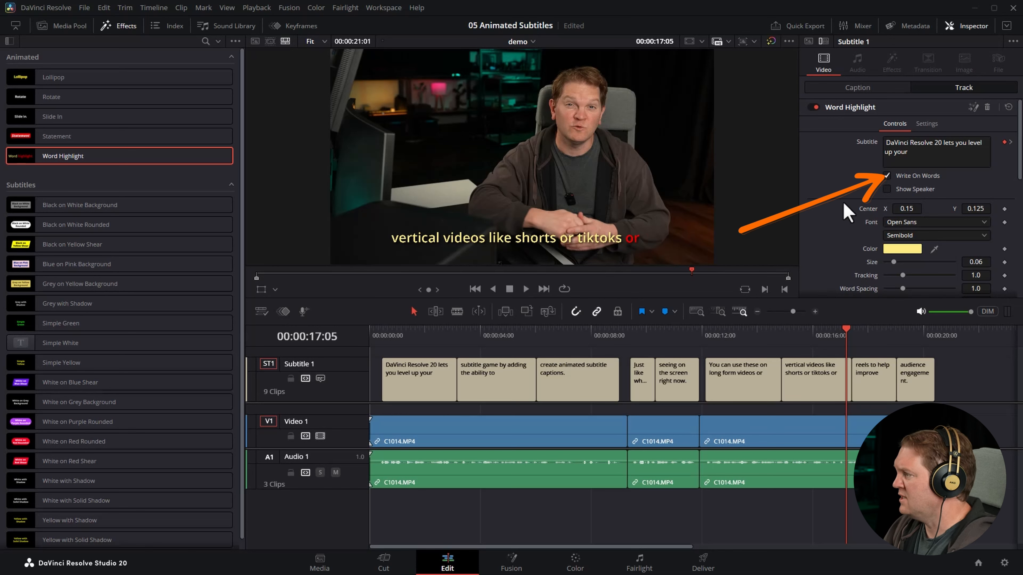
pyautogui.click(705, 336)
pyautogui.press('space')
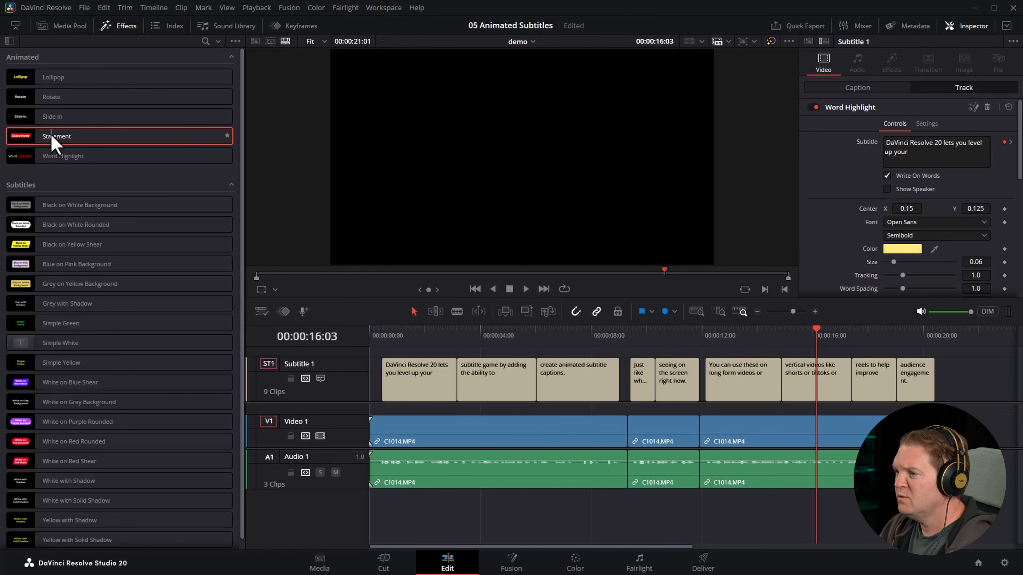
# Apply the Statement animation to the Subtitle 1 track and try Write On Words on the first caption, leaving the option off.
pyautogui.moveTo(51, 138); pyautogui.dragTo(341, 384)
pyautogui.click(385, 335)
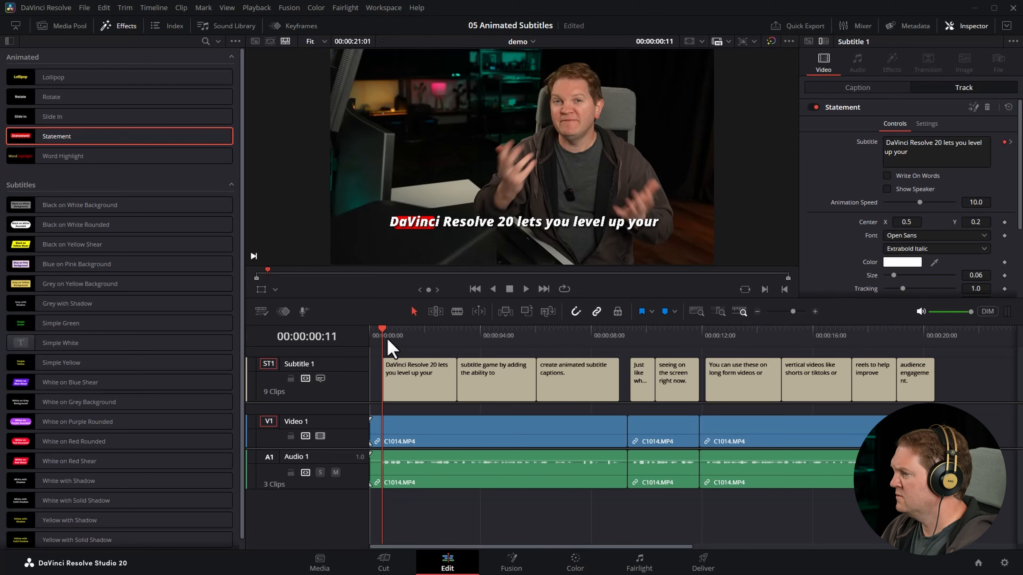
pyautogui.click(388, 340)
pyautogui.click(889, 176)
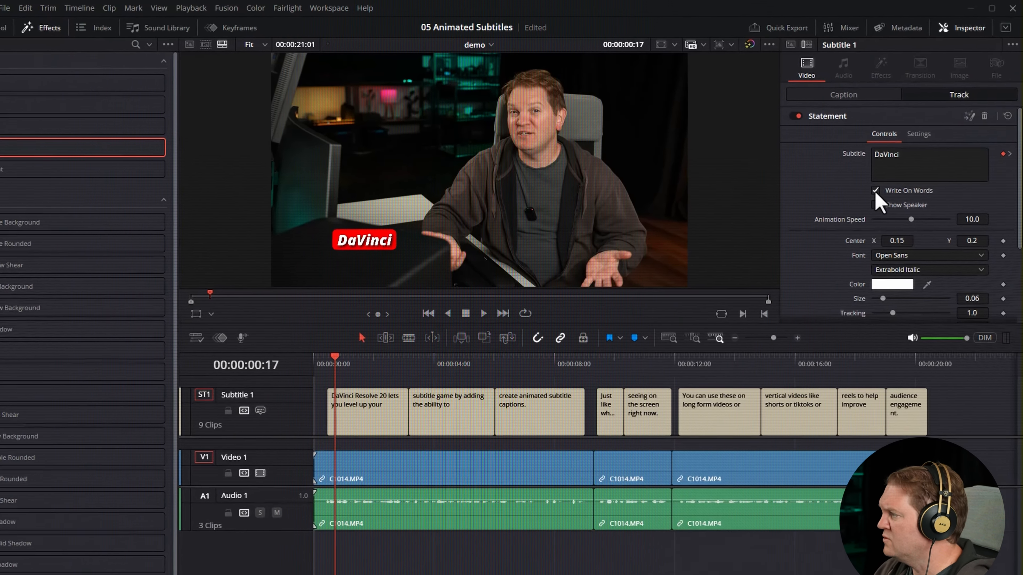
pyautogui.click(882, 182)
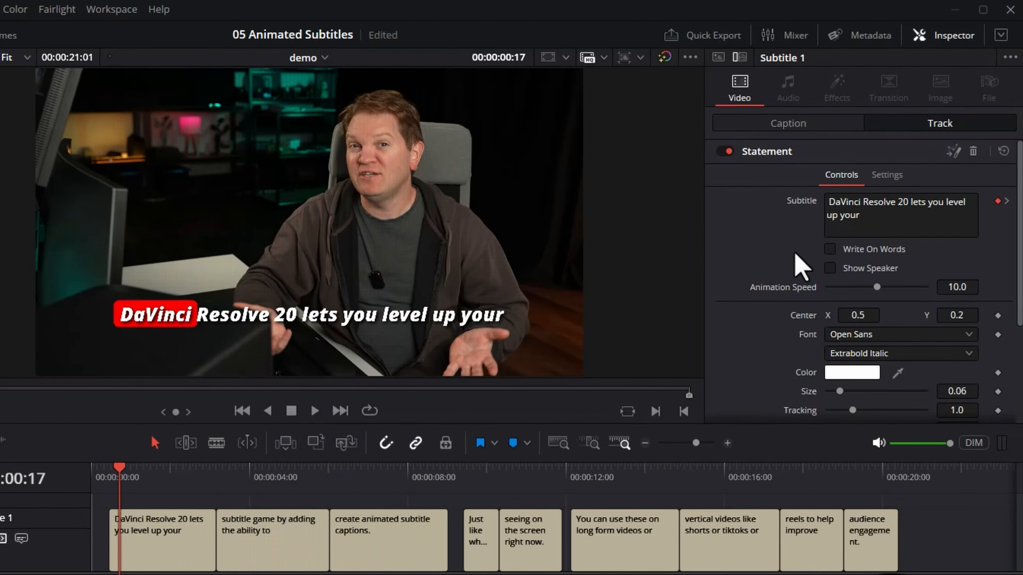
# Test the Statement effect's Animation Speed at 20.0 and 0.0 in playback, and reset it to the default 10.0.
pyautogui.moveTo(877, 287)
pyautogui.mouseDown()
pyautogui.moveTo(891, 288)
pyautogui.moveTo(836, 305)
pyautogui.moveTo(891, 288)
pyautogui.mouseUp()
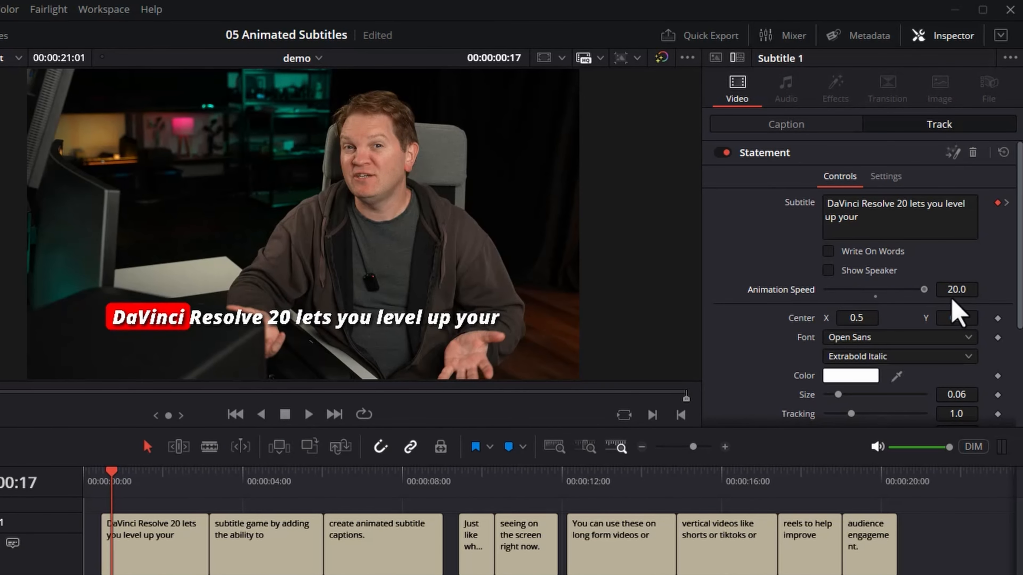
pyautogui.click(222, 484)
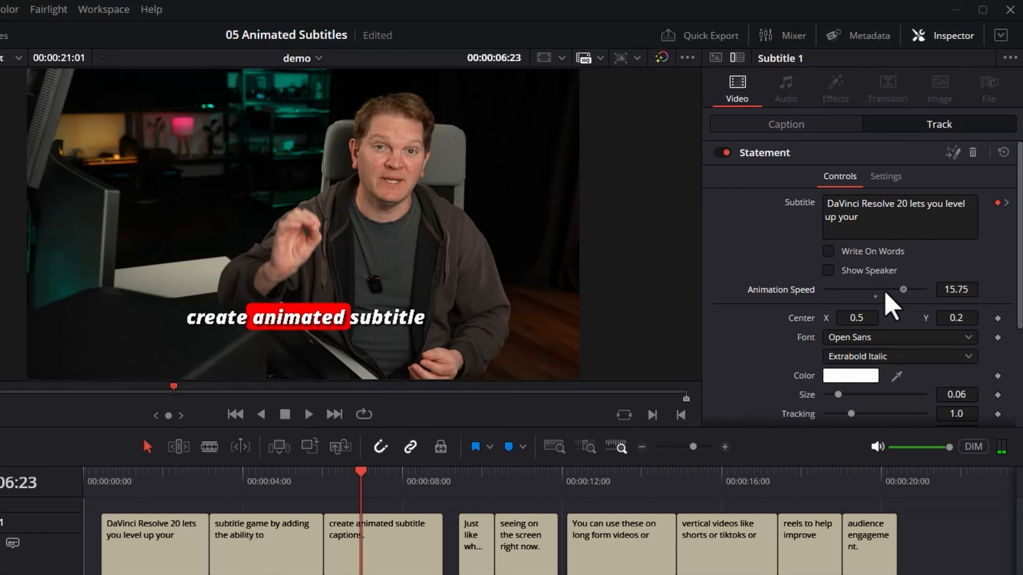
pyautogui.moveTo(886, 294); pyautogui.dragTo(736, 308)
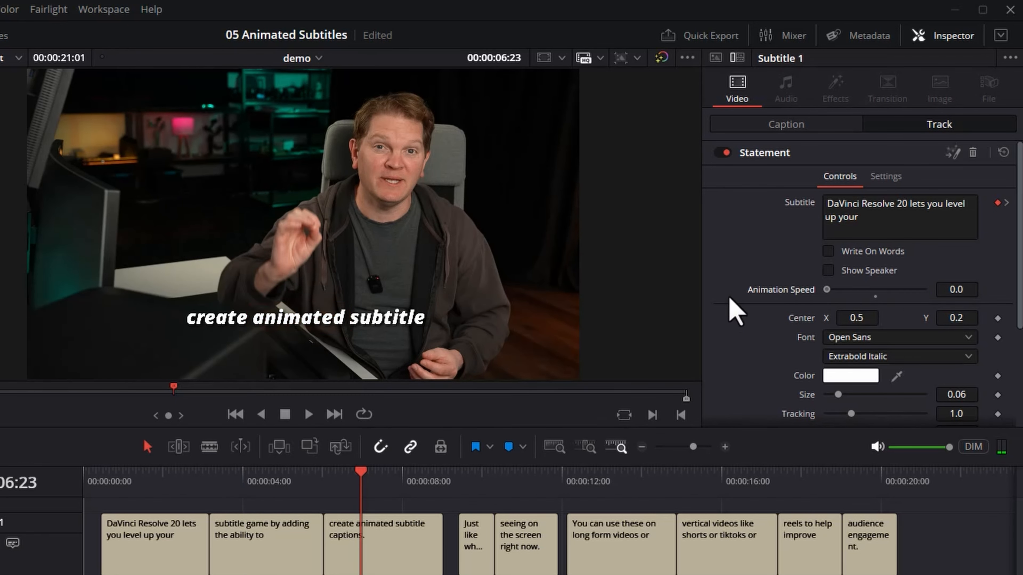
pyautogui.click(221, 474)
pyautogui.press('space')
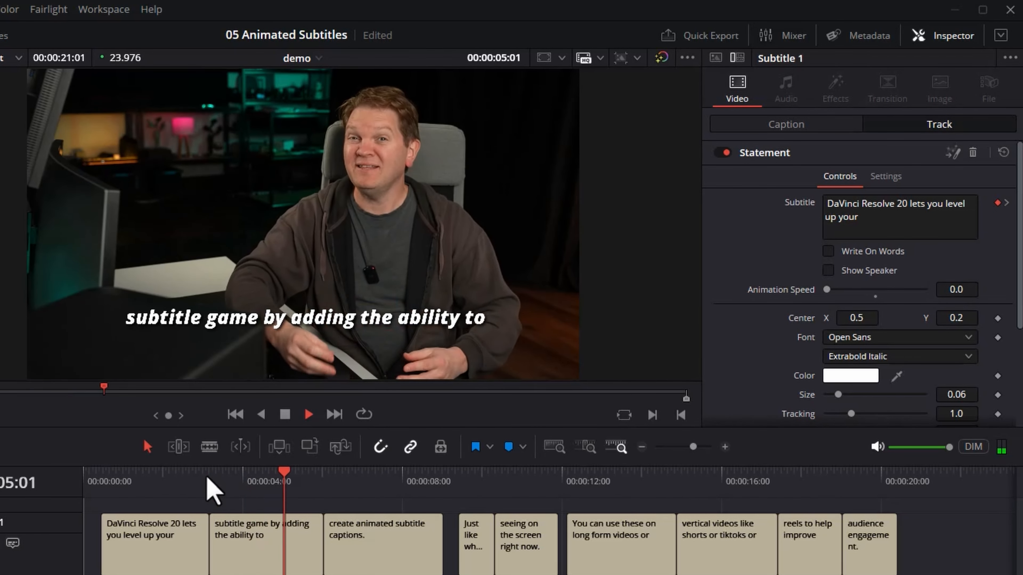
pyautogui.doubleClick(780, 289)
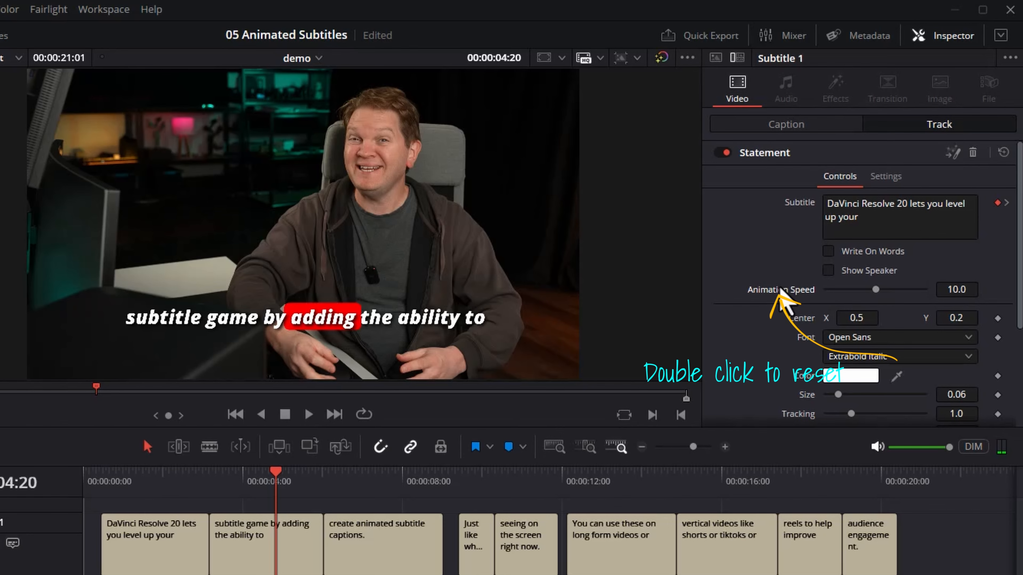
# Set the Statement effect's Back Color to magenta and its Open Sans font style to Semibold Italic.
pyautogui.scroll(-4, 783, 298)
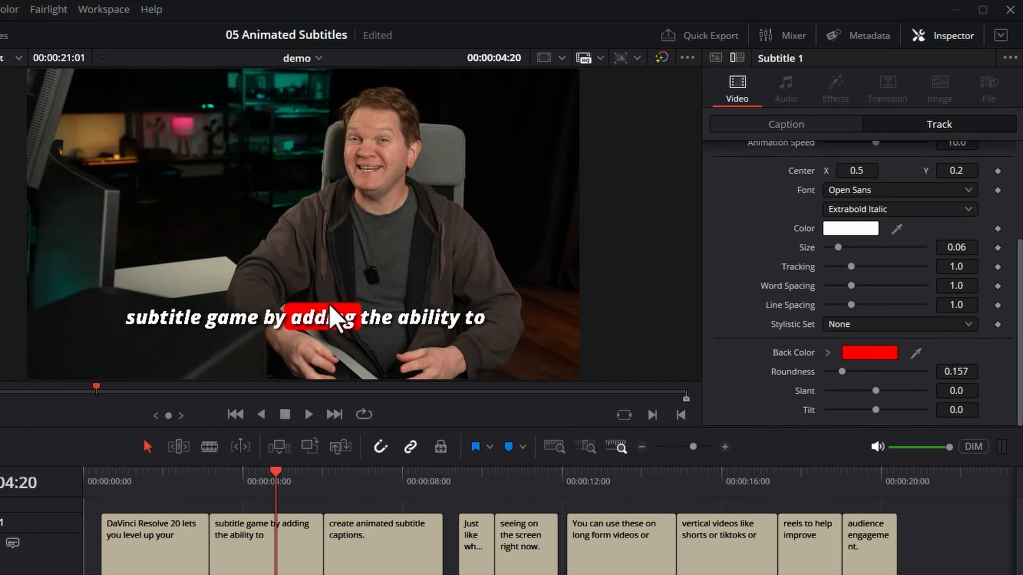
pyautogui.click(886, 353)
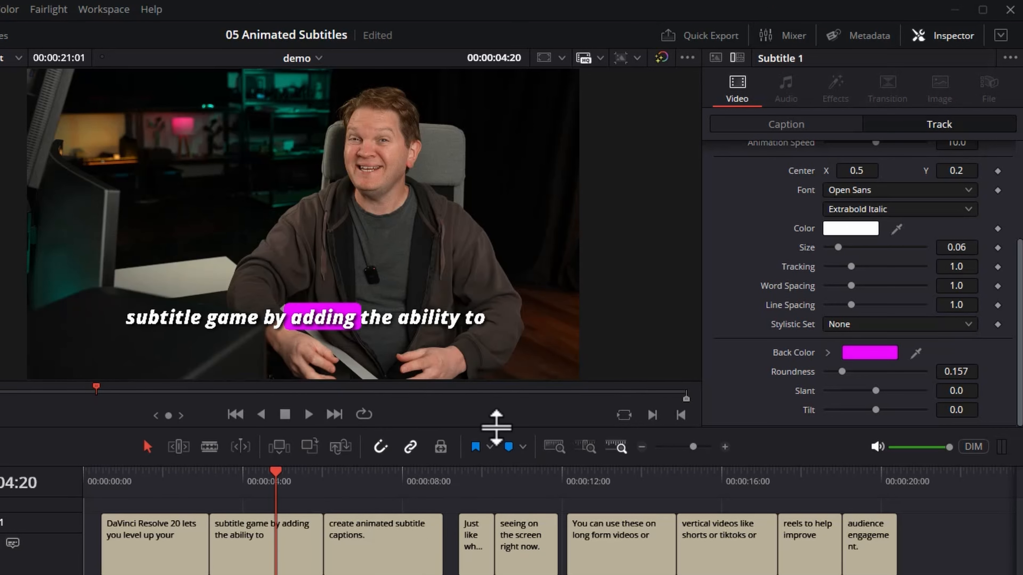
pyautogui.click(968, 210)
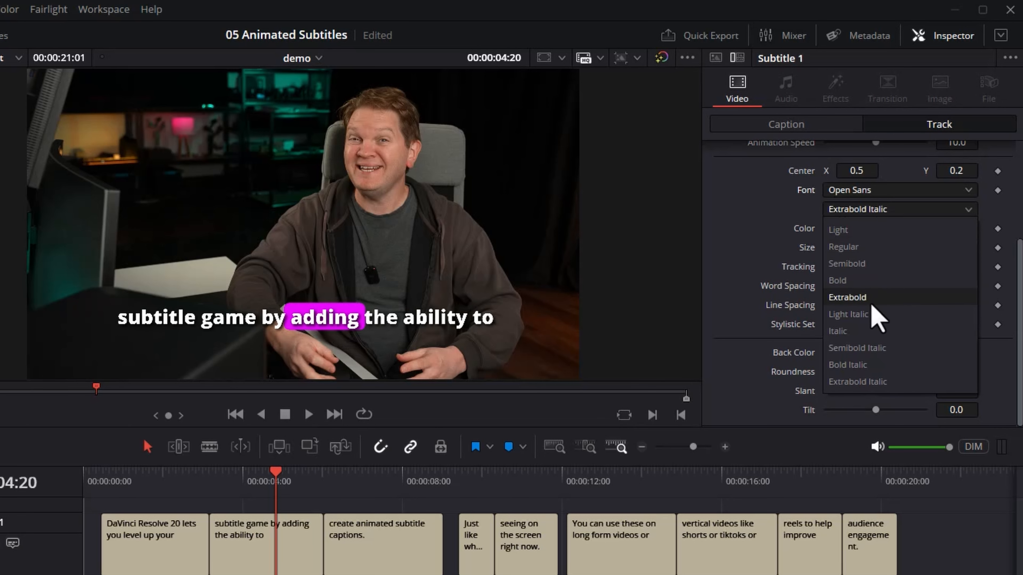
pyautogui.click(853, 348)
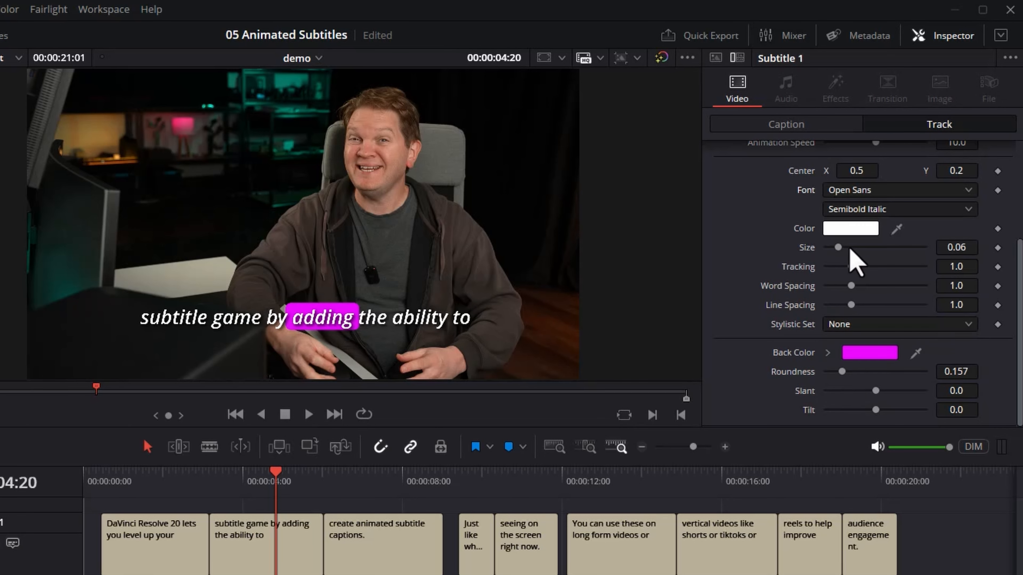
# Increase the Statement text size to about 0.0709 and play the captions from about 00:00:12:00.
pyautogui.moveTo(838, 247); pyautogui.dragTo(840, 247)
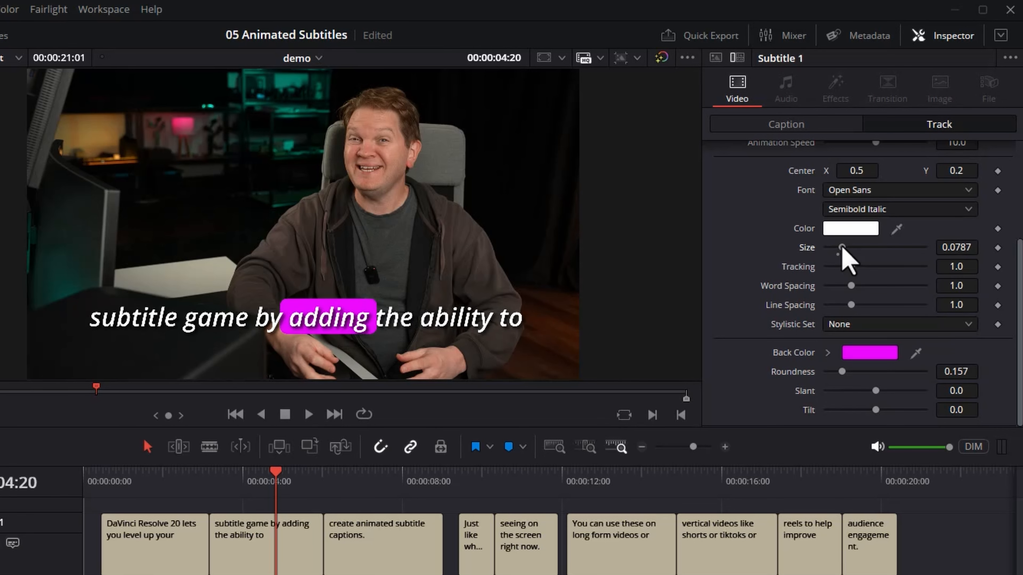
pyautogui.click(569, 481)
pyautogui.press('space')
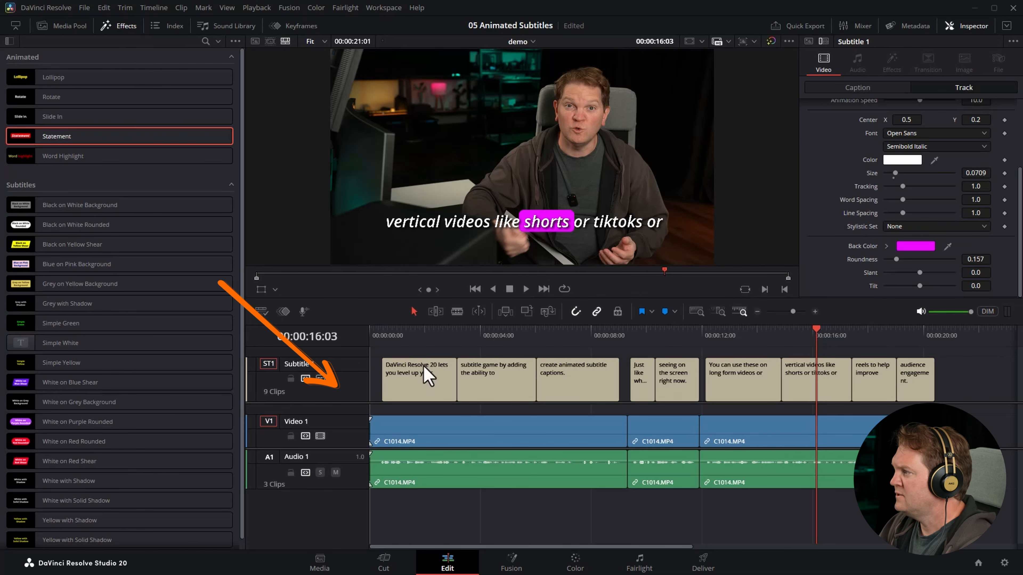
# Open the track's Statement effect in Fusion, expand the MacroTool1 group, and select its Template node.
pyautogui.scroll(3, 932, 195)
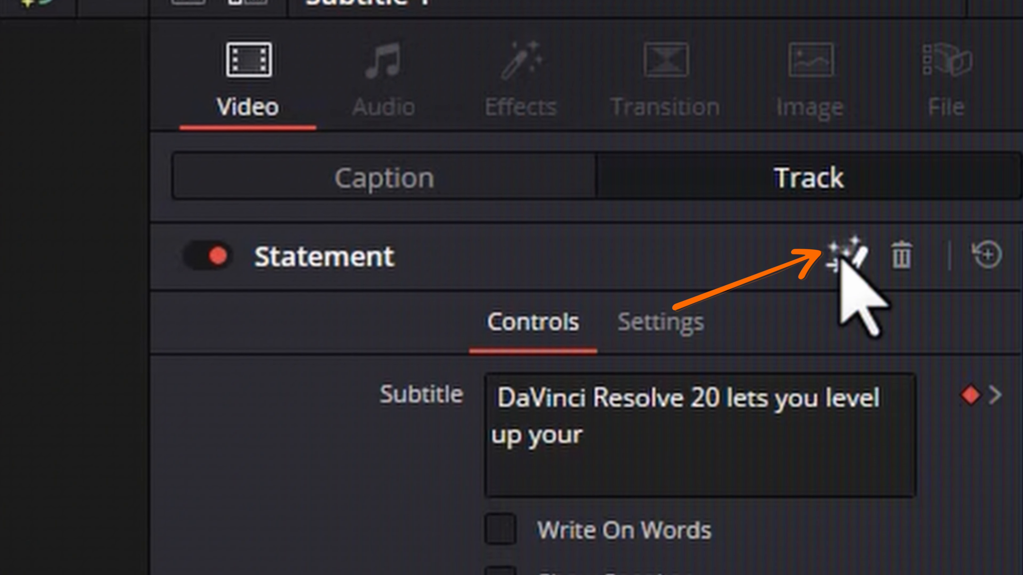
pyautogui.click(844, 258)
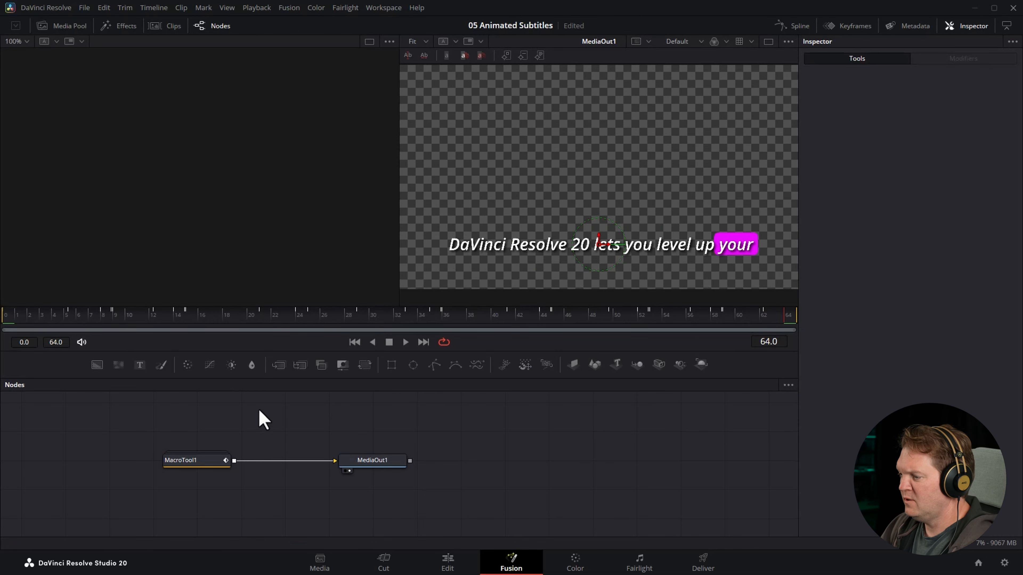
pyautogui.moveTo(192, 463); pyautogui.dragTo(197, 448)
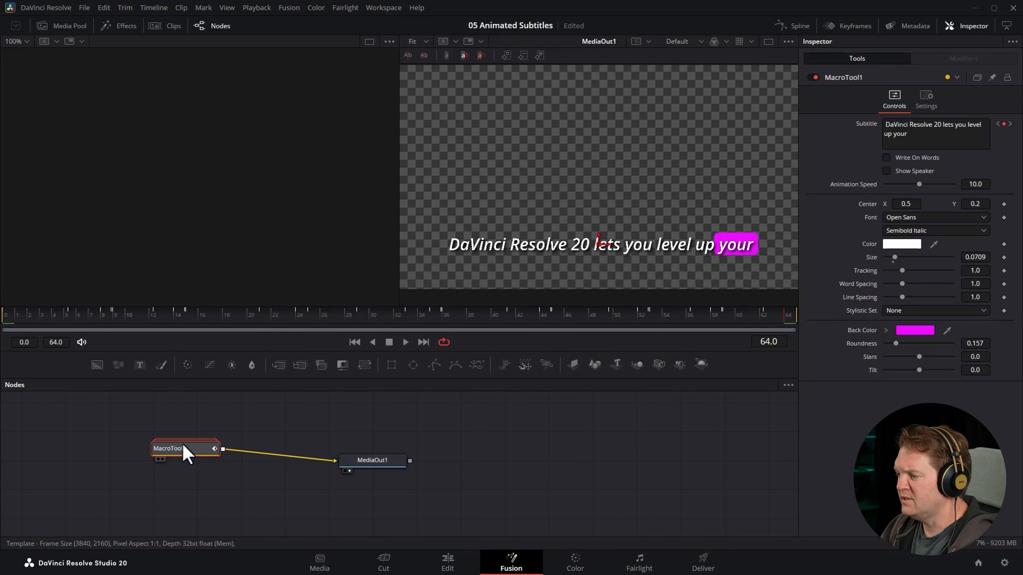
pyautogui.hotkey('ctrl', 'e')
pyautogui.click(177, 459)
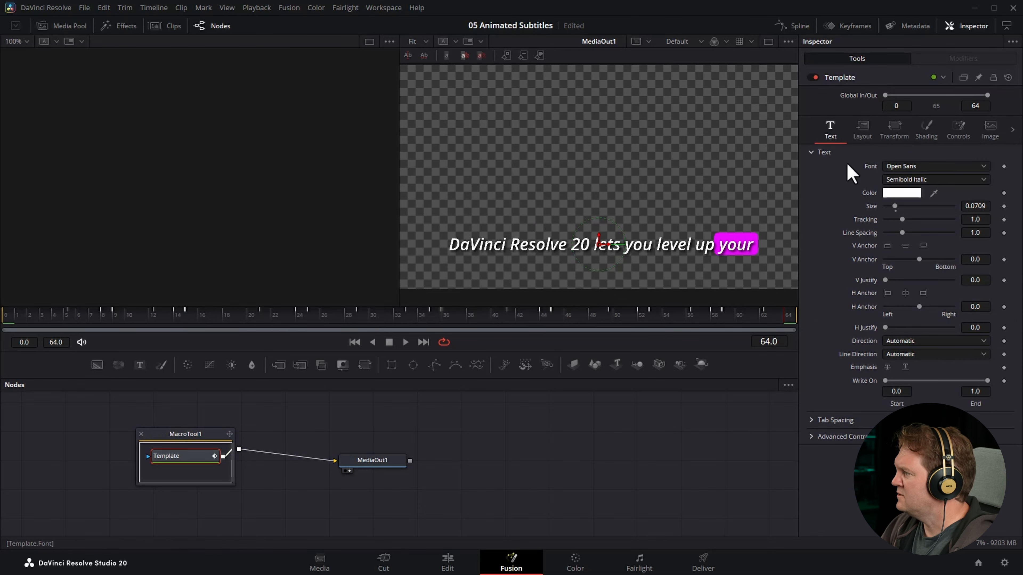
# Reposition the Template text higher in the frame through its layout center and rotate its words to about -39.1 on Y.
pyautogui.click(861, 130)
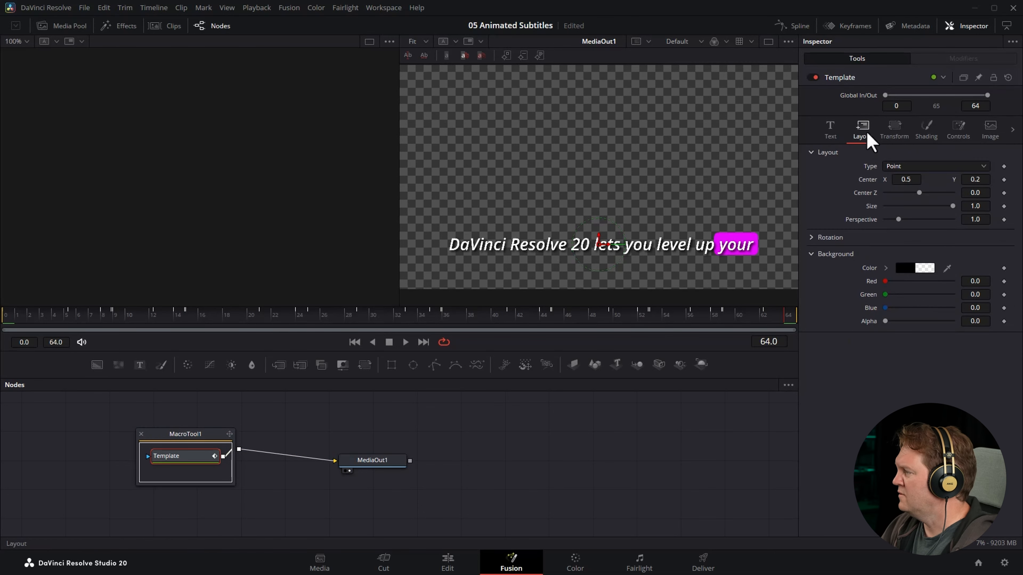
pyautogui.click(897, 130)
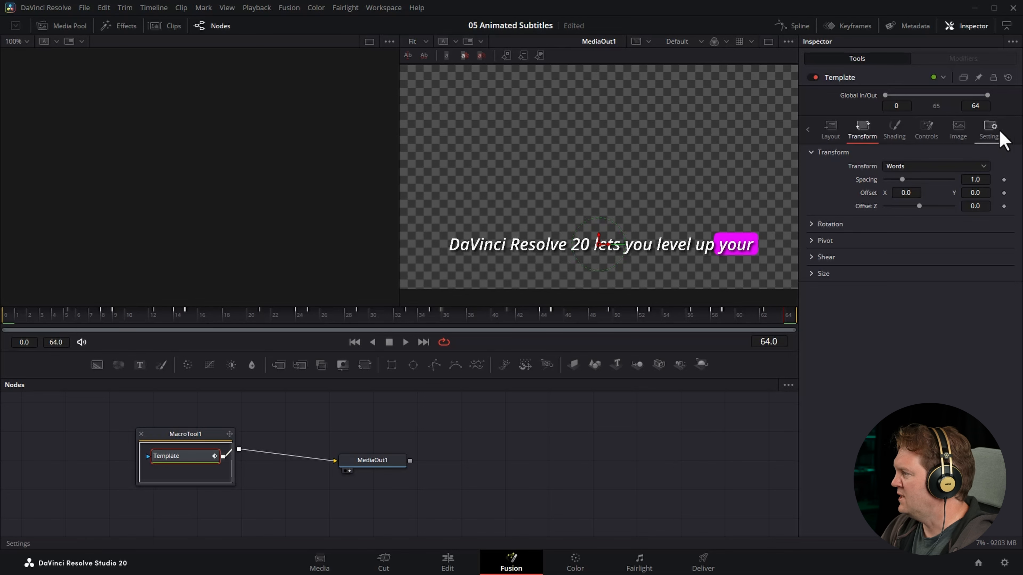
pyautogui.click(998, 131)
pyautogui.click(832, 129)
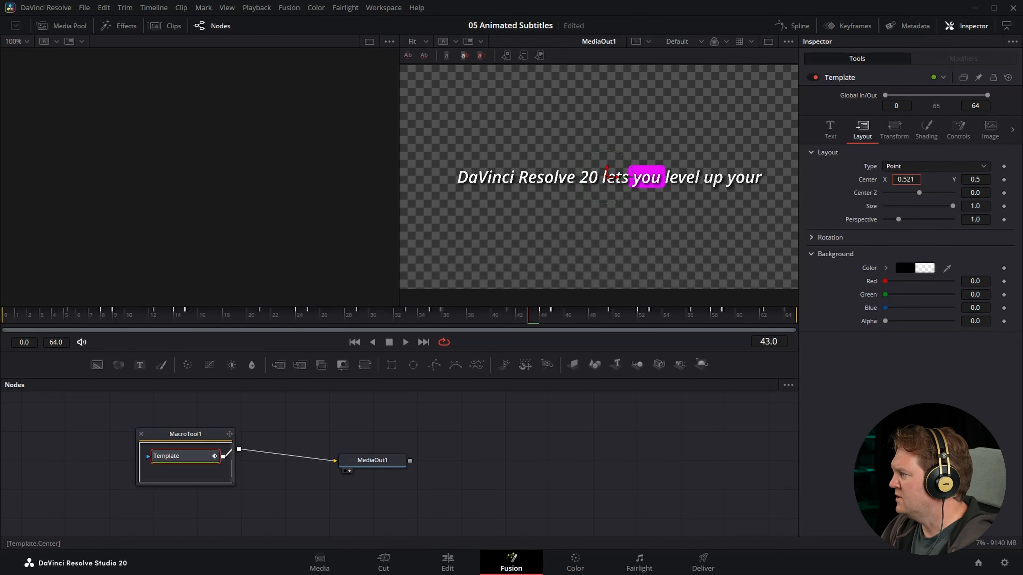
pyautogui.moveTo(919, 265); pyautogui.dragTo(900, 266)
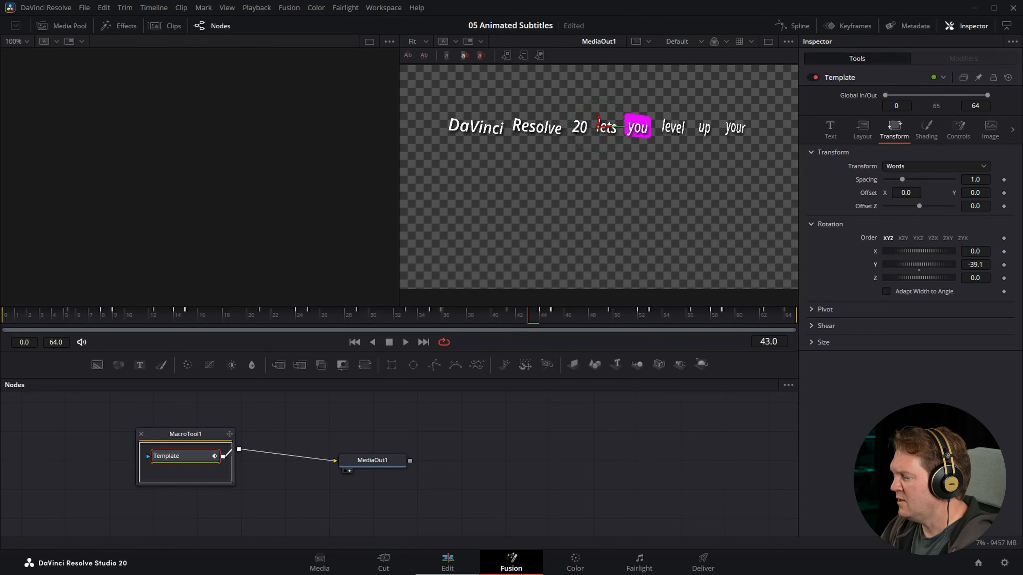
# Return to the Edit page and play the timeline from near its start.
pyautogui.click(422, 570)
pyautogui.click(381, 336)
pyautogui.press('space')
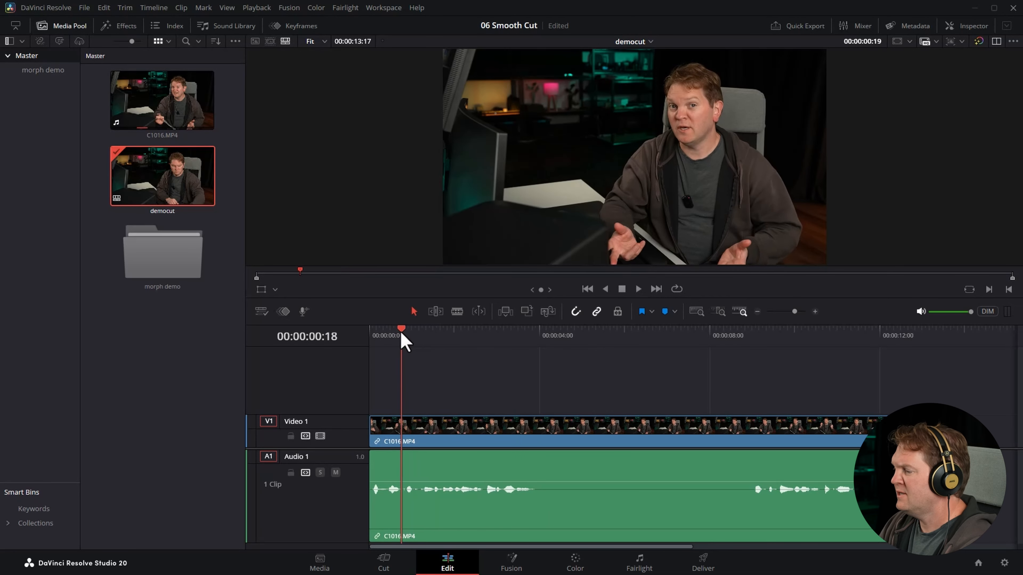
# Play the C1016.MP4 clip from its start, skip the silent gap, and resume playback at about 00:00:08:22.
pyautogui.moveTo(401, 334); pyautogui.dragTo(373, 337)
pyautogui.press('space')
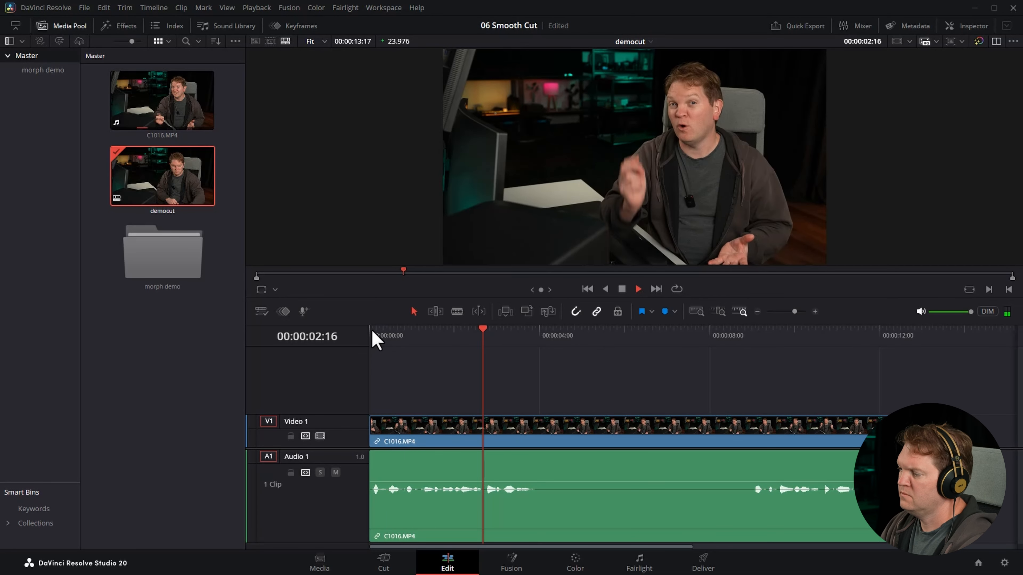
pyautogui.press('space')
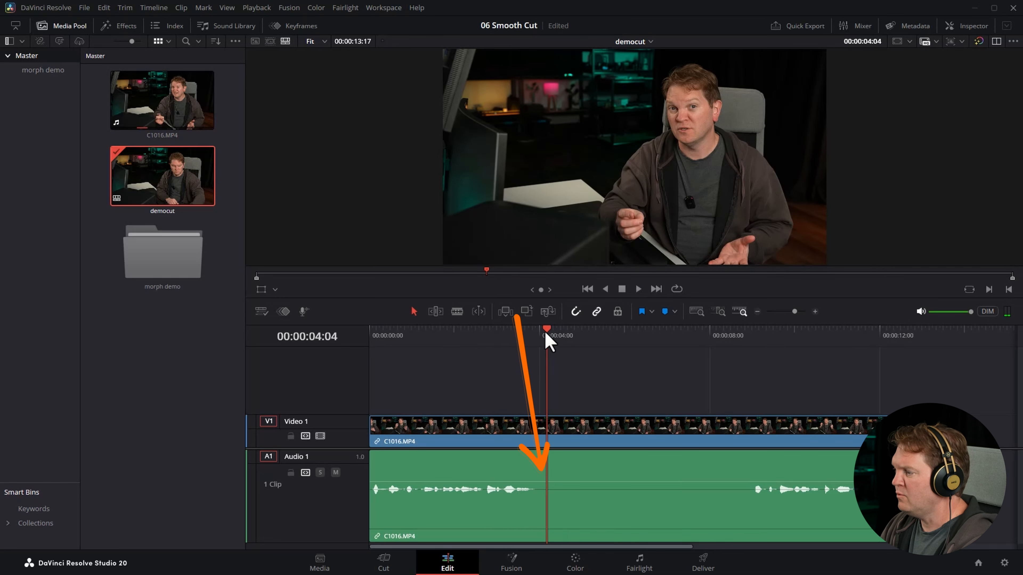
pyautogui.moveTo(587, 337); pyautogui.dragTo(716, 342)
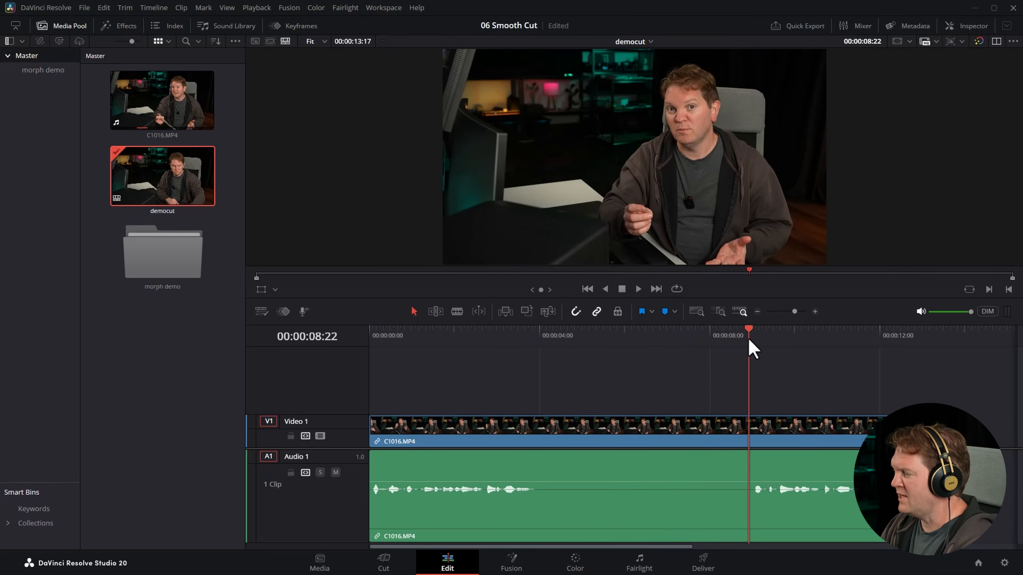
pyautogui.press('space')
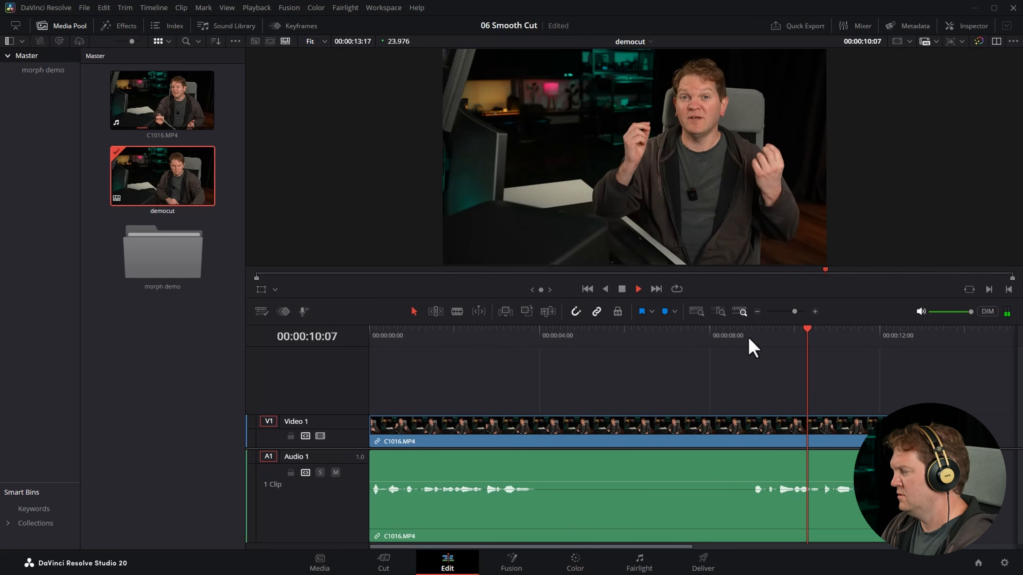
# Split the C1016.MP4 clip at 00:00:03:21 and ripple-trim the second part's start to 00:00:09:00, removing the silent pause.
pyautogui.click(530, 337)
pyautogui.moveTo(530, 337); pyautogui.dragTo(535, 337)
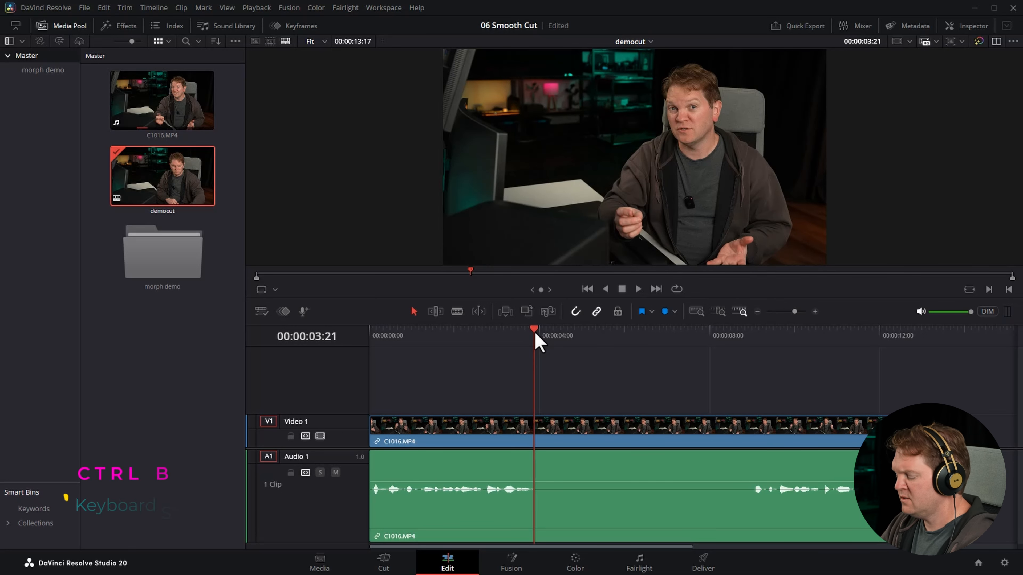
pyautogui.hotkey('ctrl', 'b')
pyautogui.moveTo(775, 339); pyautogui.dragTo(753, 338)
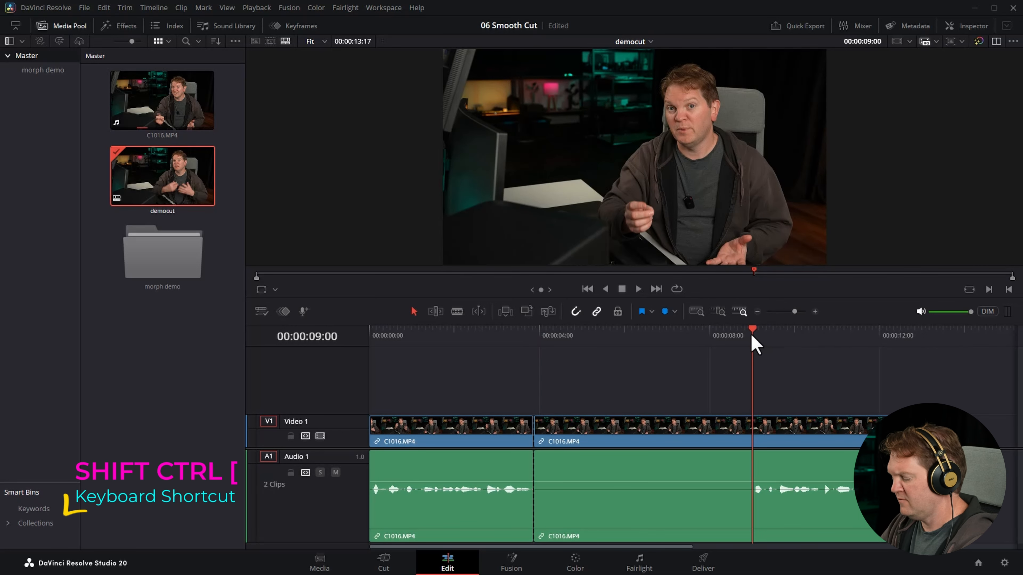
pyautogui.hotkey('ctrl', 'shift', '[')
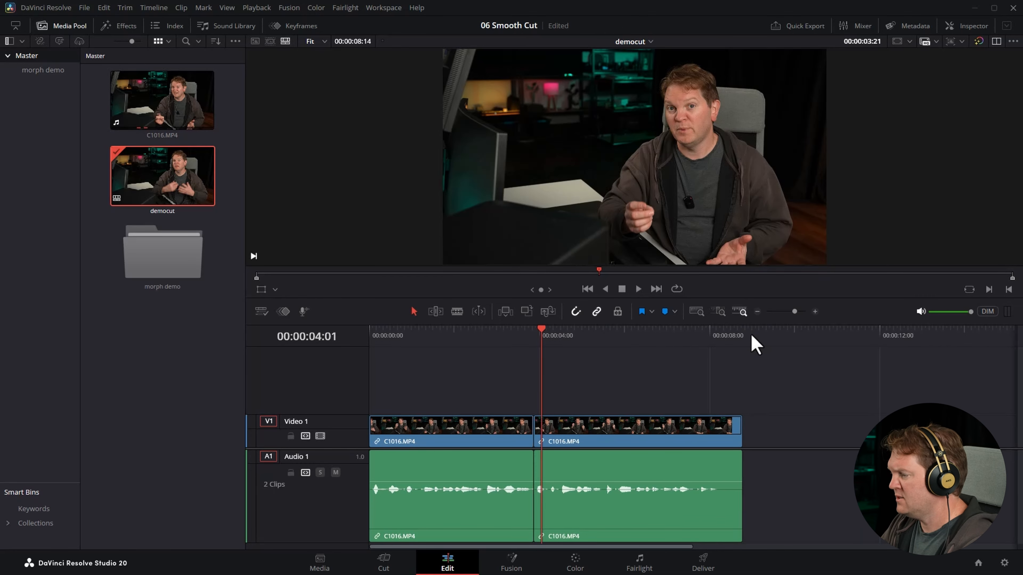
# Play across the new edit point to review the jump cut.
pyautogui.click(483, 310)
pyautogui.press('space')
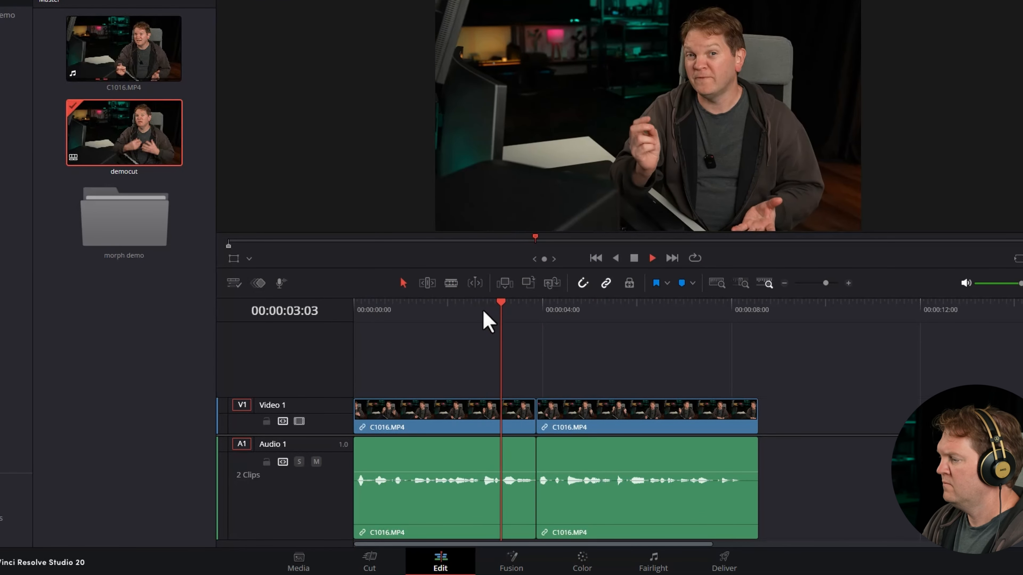
pyautogui.press('space')
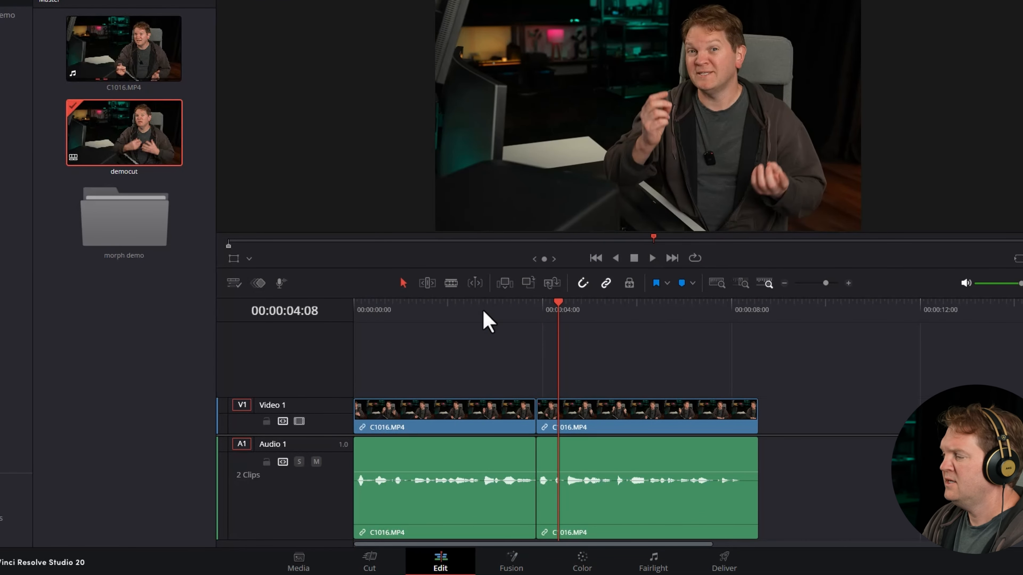
# Apply the Smooth Cut video transition to the edit point at 00:00:03:21 on Video 1.
pyautogui.click(535, 313)
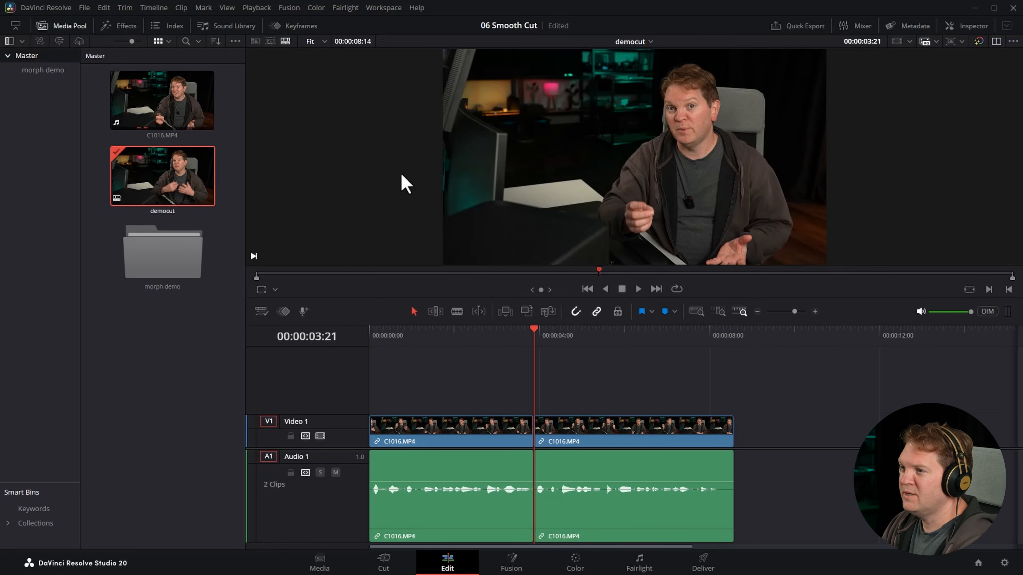
pyautogui.click(81, 26)
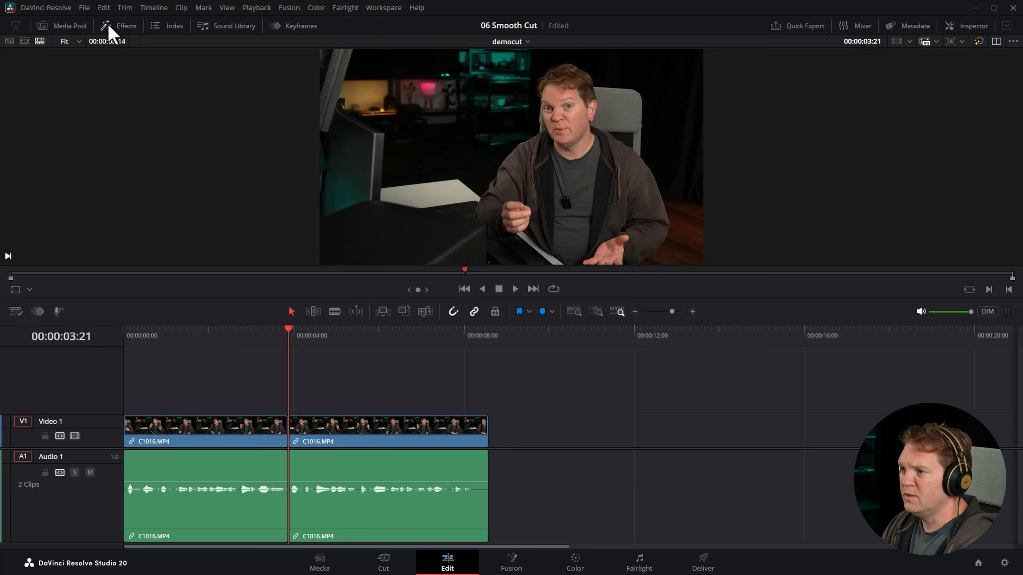
pyautogui.click(121, 32)
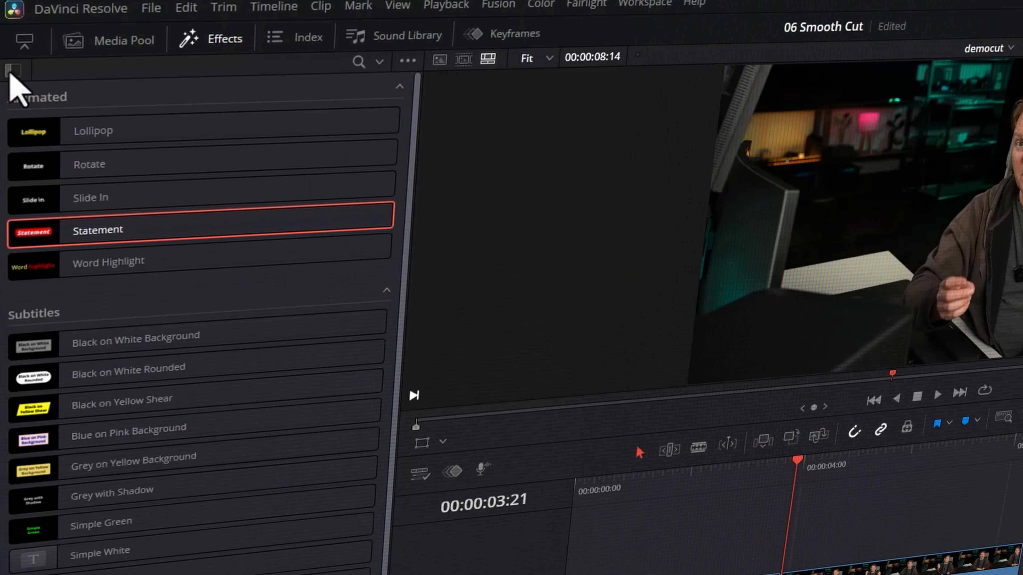
pyautogui.click(11, 72)
pyautogui.click(64, 119)
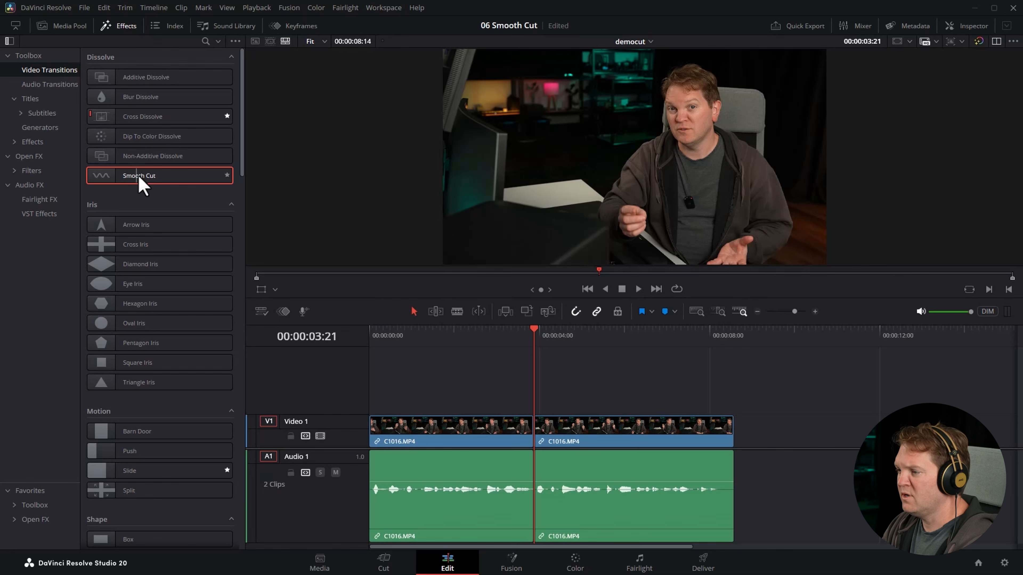
pyautogui.moveTo(139, 177); pyautogui.dragTo(530, 431)
pyautogui.hotkey('ctrl', '=')
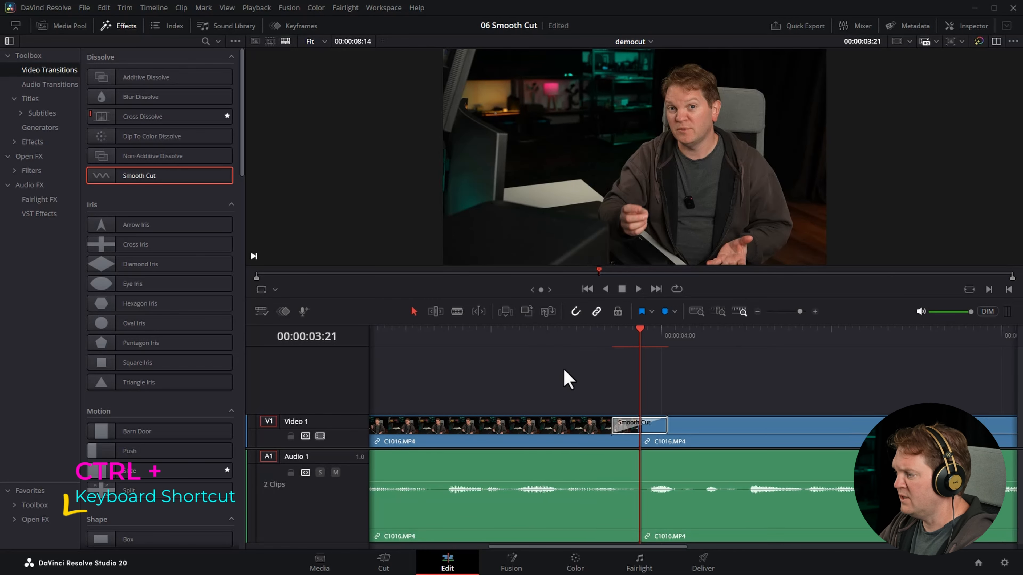
pyautogui.click(126, 26)
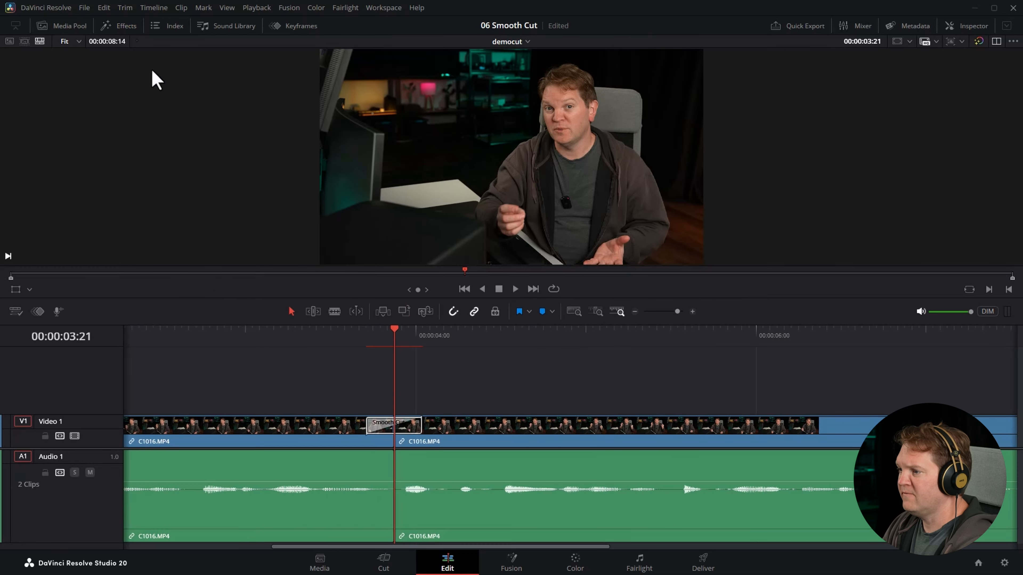
# Display the Smooth Cut's transition settings in the Inspector and preview the transition in playback.
pyautogui.click(981, 24)
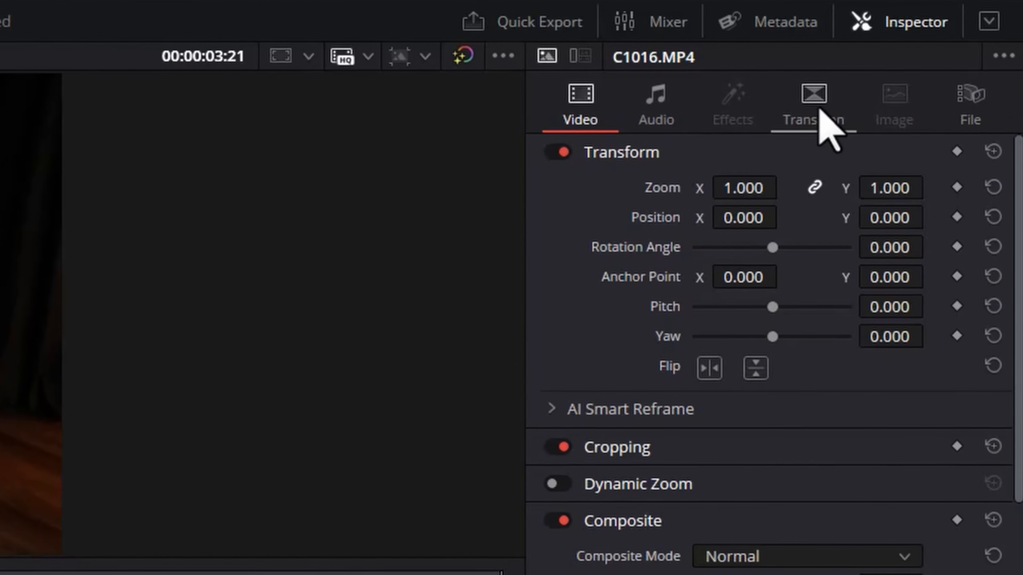
pyautogui.click(820, 112)
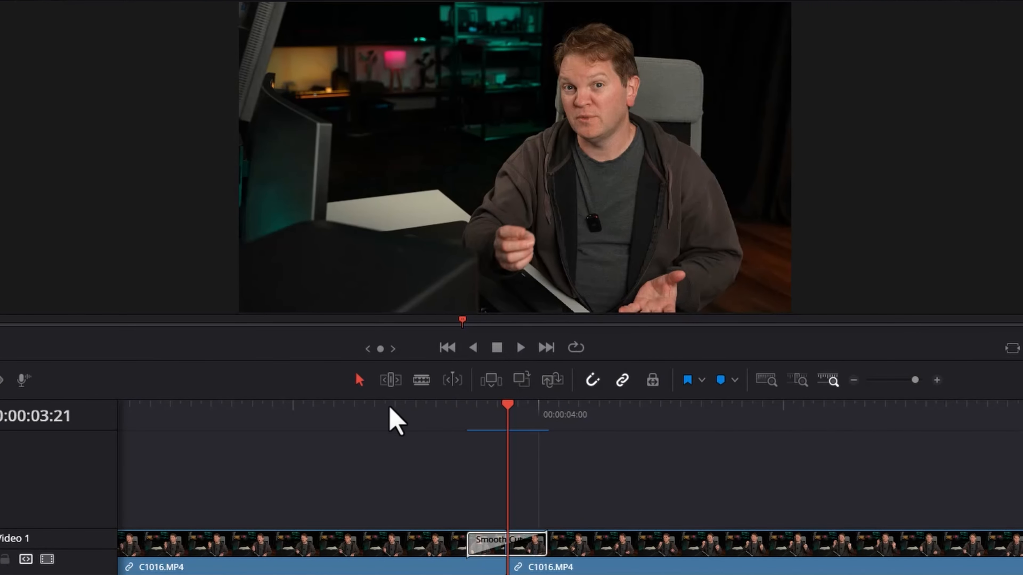
pyautogui.press('/')
pyautogui.click(201, 407)
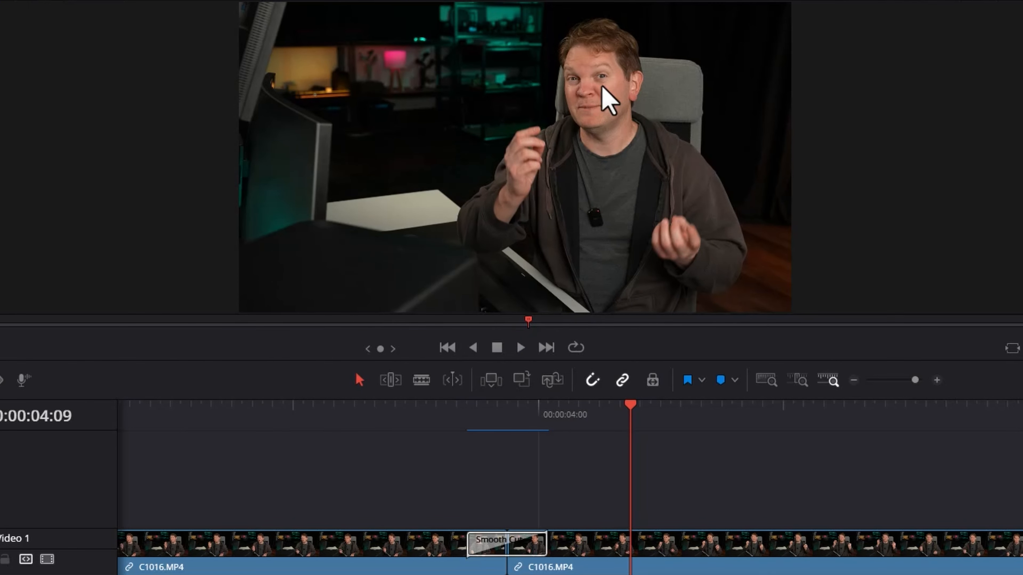
pyautogui.click(207, 412)
pyautogui.press('space')
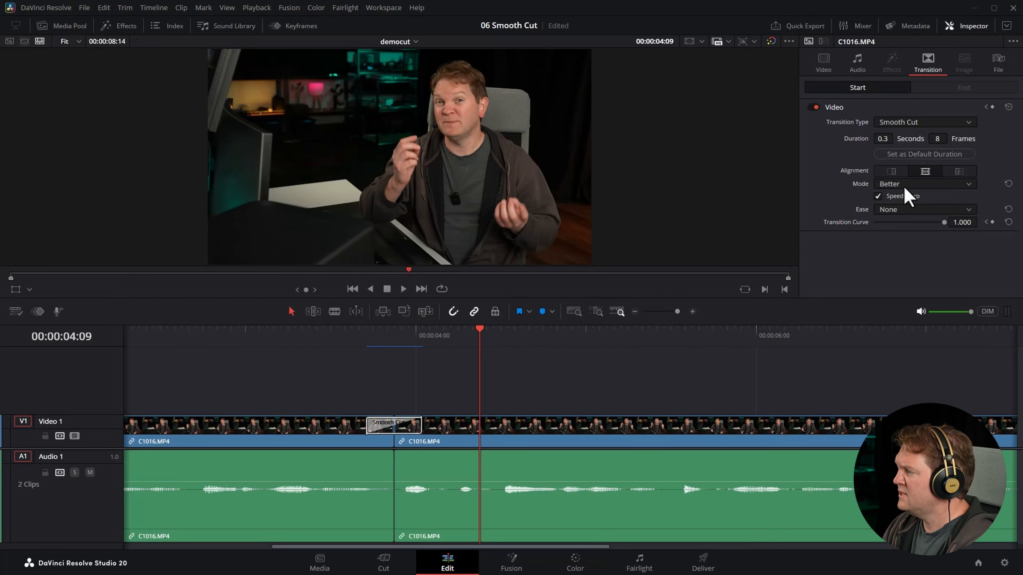
# Replay the Smooth Cut several times from just before the transition to judge how well it hides the edit.
pyautogui.click(276, 336)
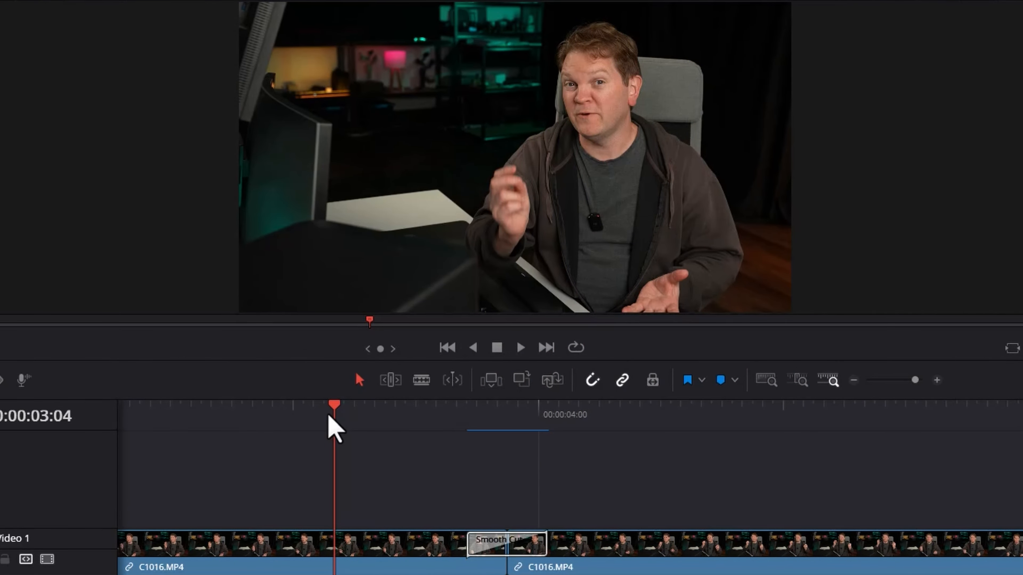
pyautogui.click(313, 415)
pyautogui.press('space')
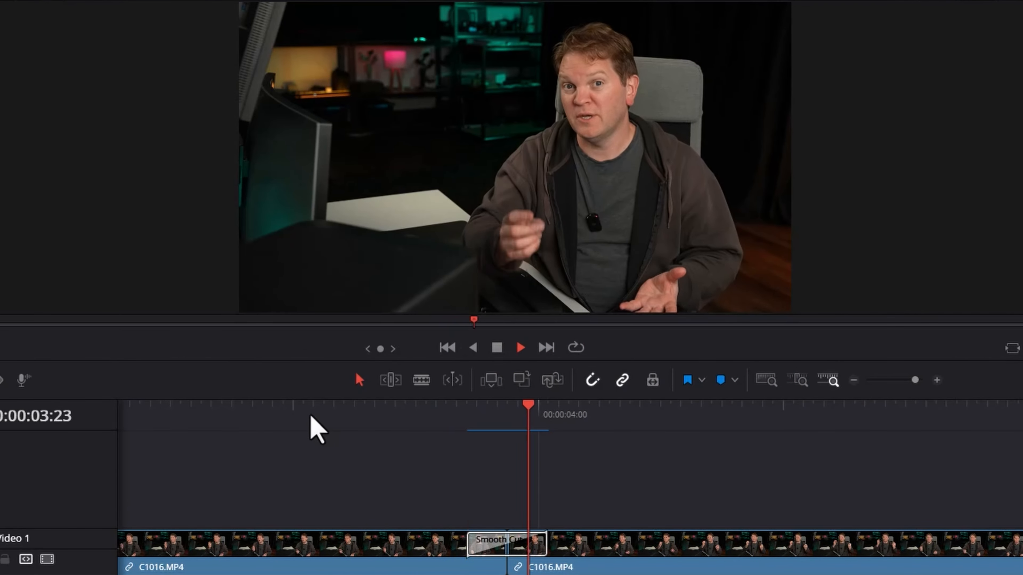
pyautogui.click(313, 415)
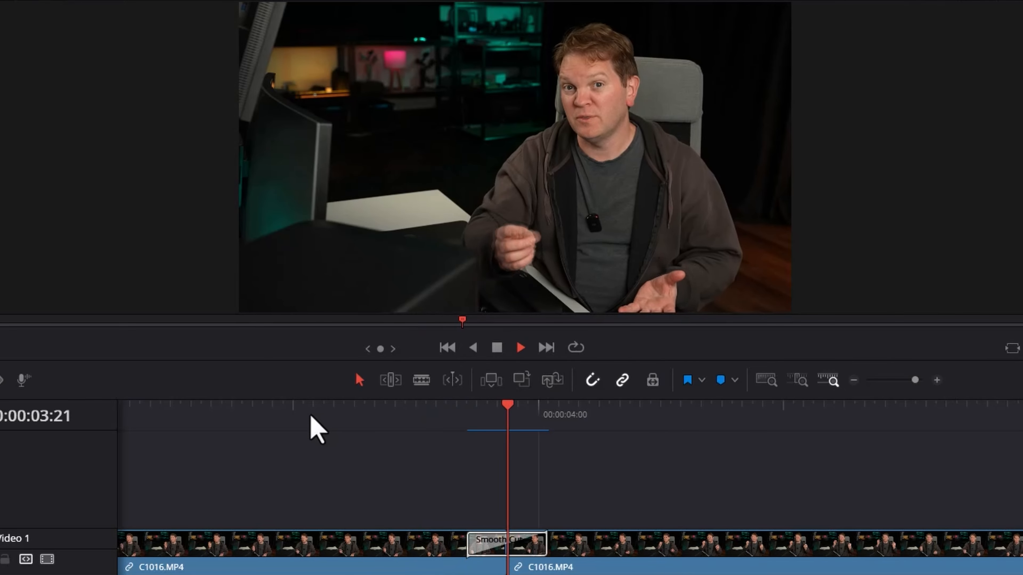
pyautogui.press('space')
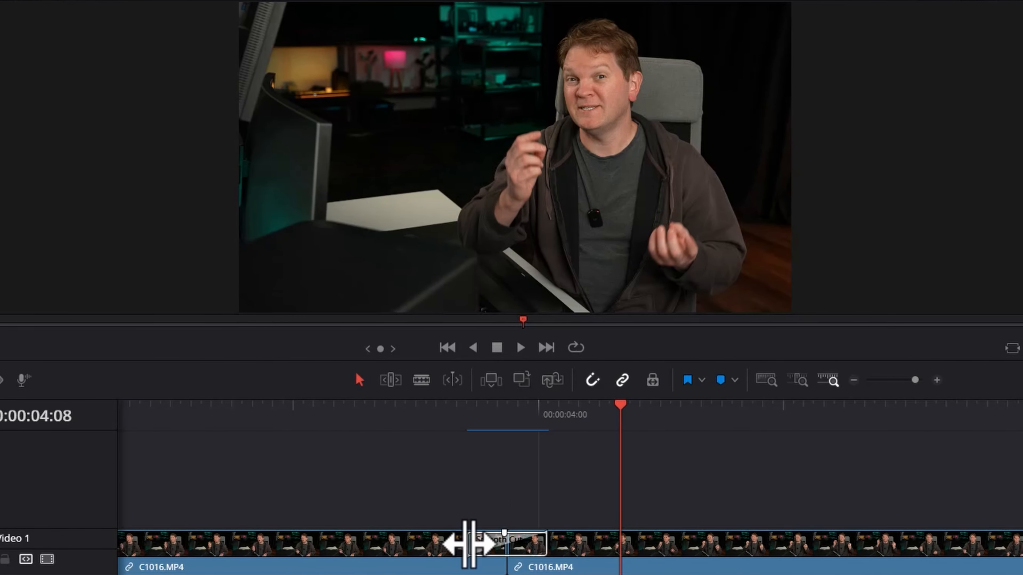
# Make the Video 1 track taller, lengthen the Smooth Cut to 26 frames, and play it.
pyautogui.moveTo(96, 528); pyautogui.dragTo(96, 467)
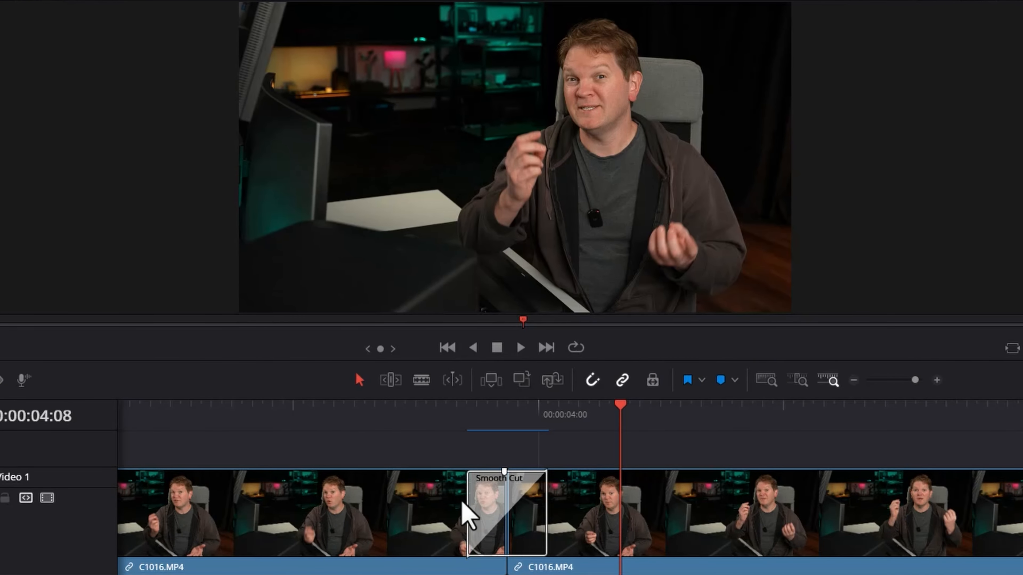
pyautogui.moveTo(470, 501); pyautogui.dragTo(376, 501)
pyautogui.click(257, 417)
pyautogui.press('space')
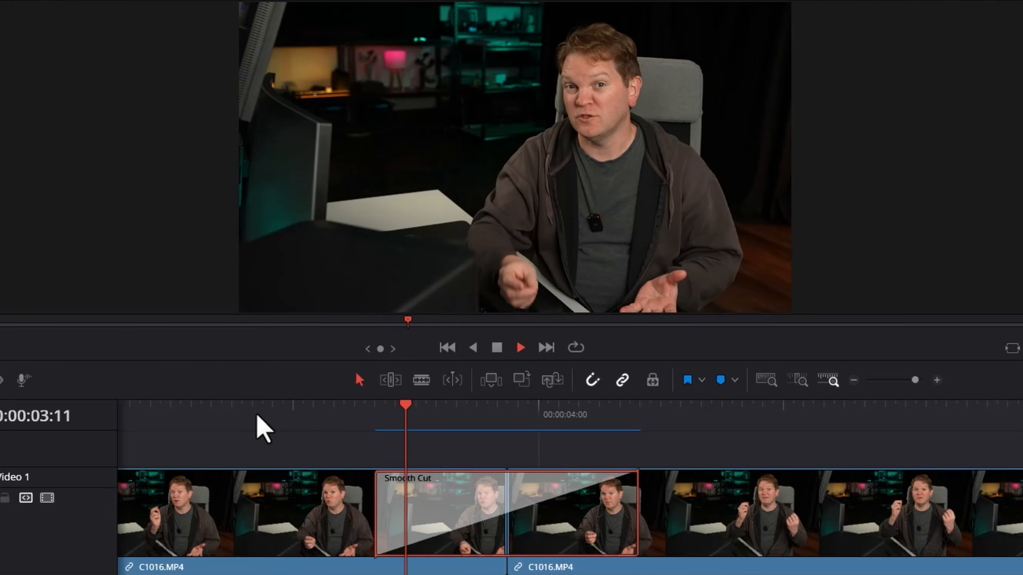
# Replay the 26-frame Smooth Cut from before the transition to check for visible morphing.
pyautogui.click(258, 417)
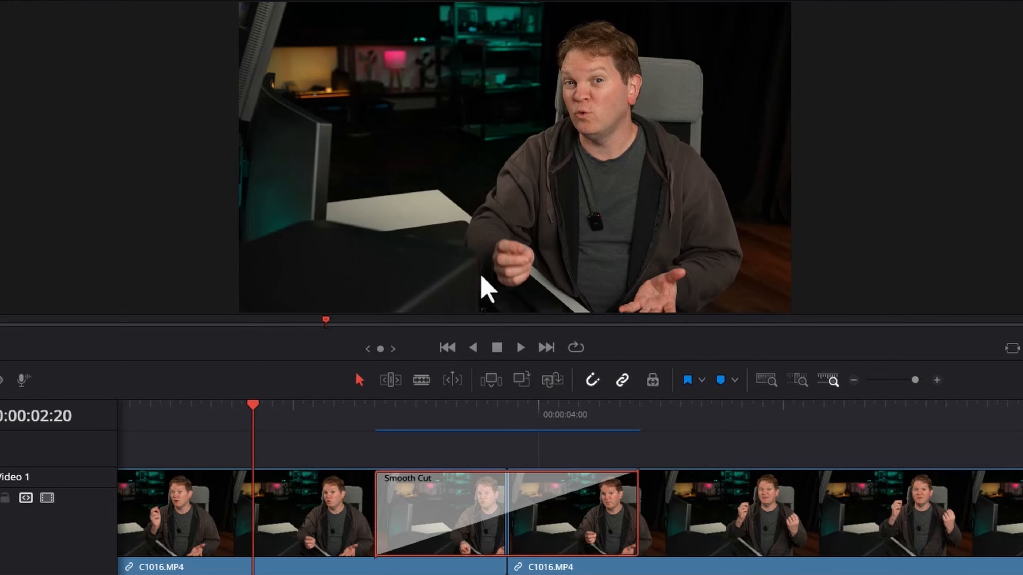
pyautogui.press('space')
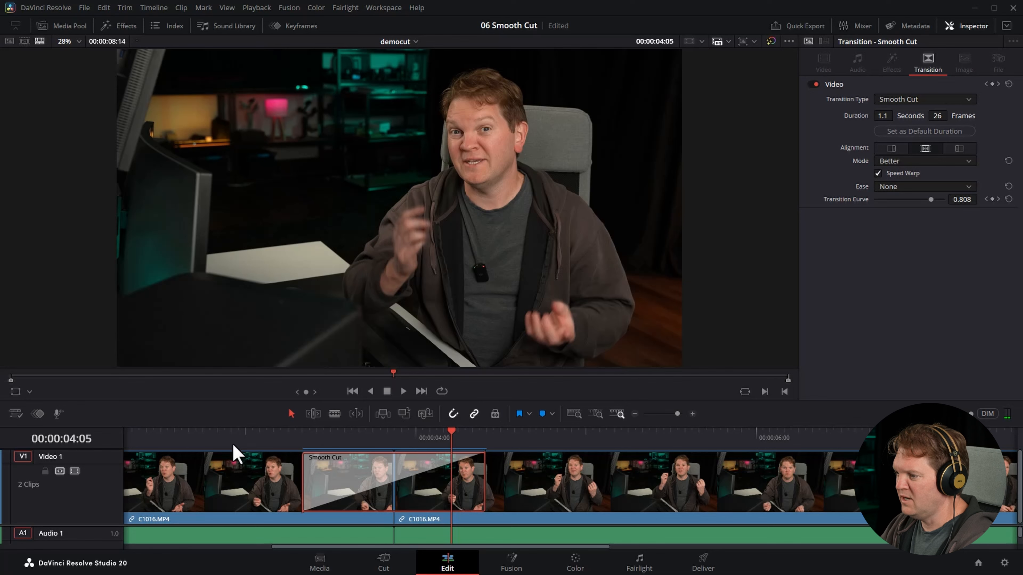
pyautogui.click(194, 442)
pyautogui.press('space')
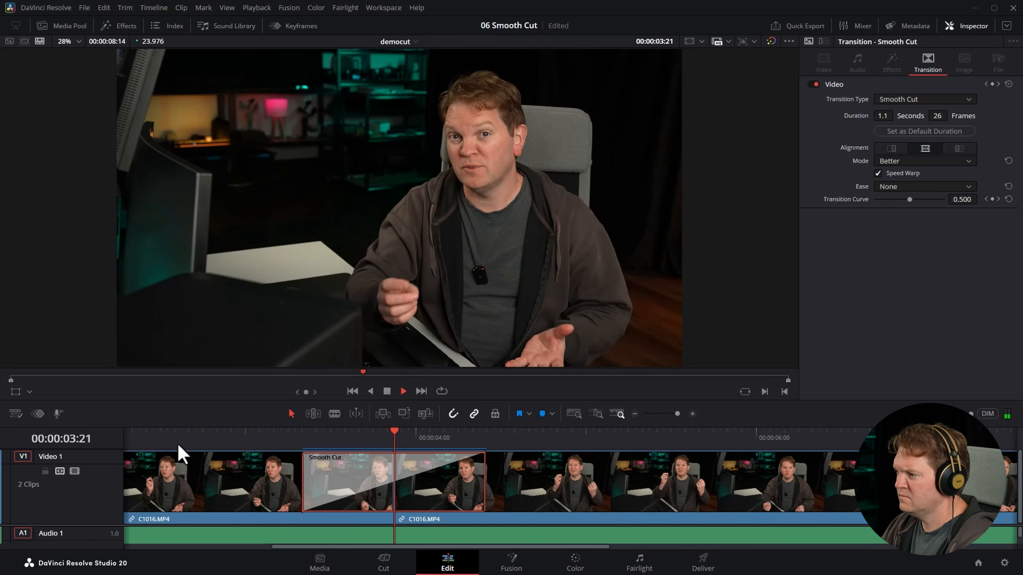
pyautogui.press('space')
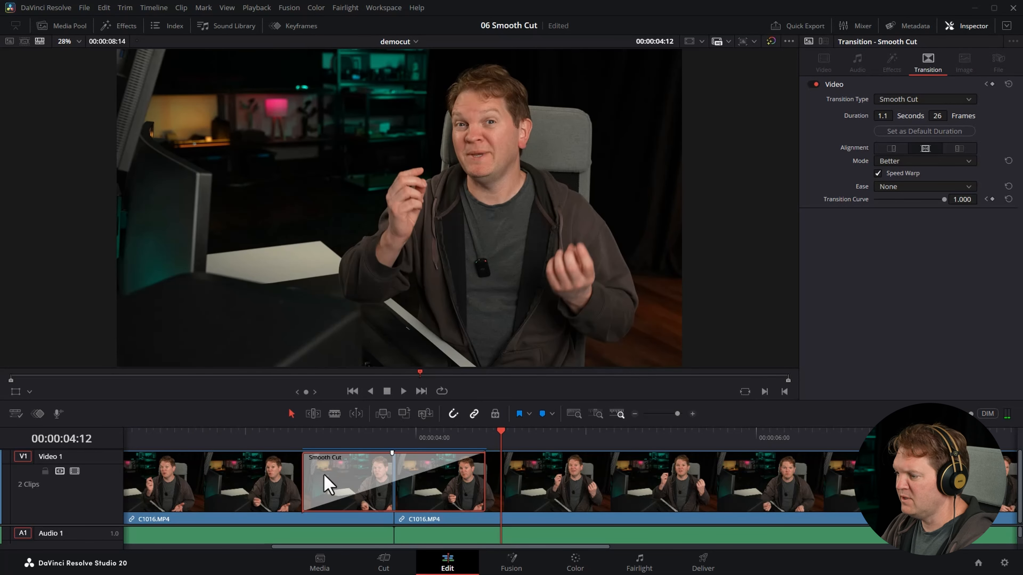
# Shorten the Smooth Cut to 4 frames and play across the edit.
pyautogui.moveTo(304, 479); pyautogui.dragTo(382, 479)
pyautogui.click(253, 436)
pyautogui.press('space')
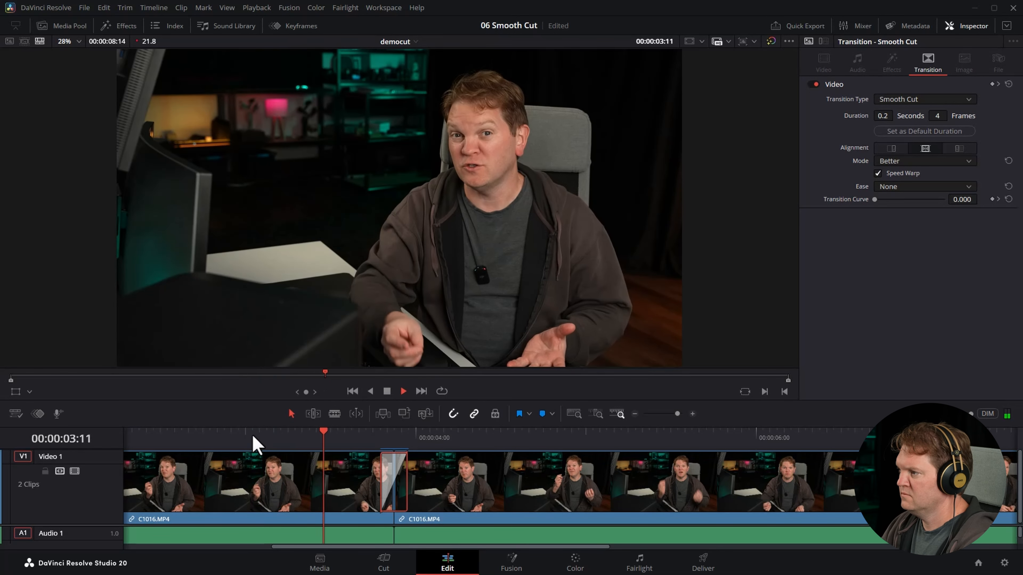
# Lengthen the Smooth Cut to 8 frames and set its Ease to In & Out.
pyautogui.press('space')
pyautogui.moveTo(382, 472); pyautogui.dragTo(367, 472)
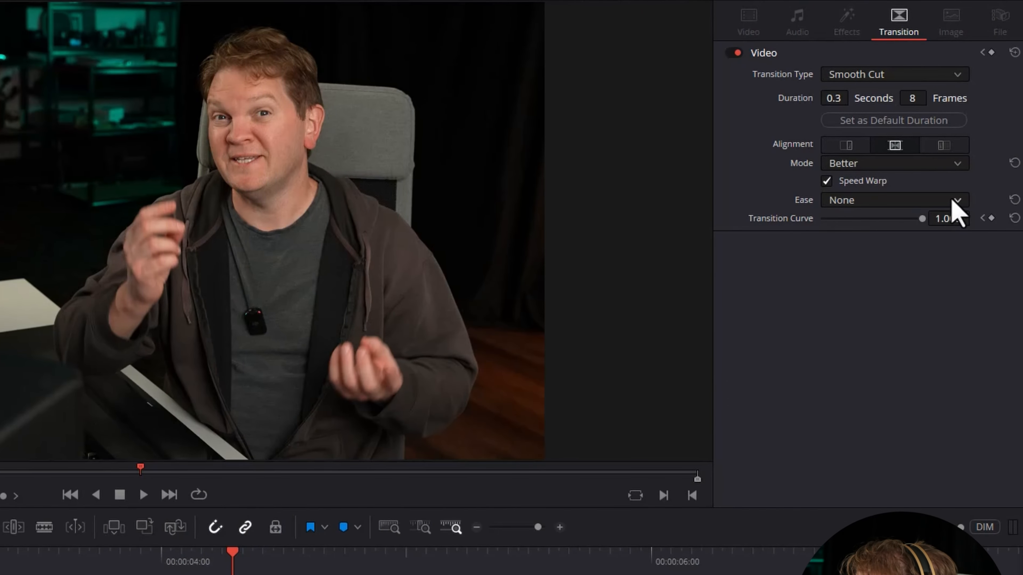
pyautogui.click(952, 199)
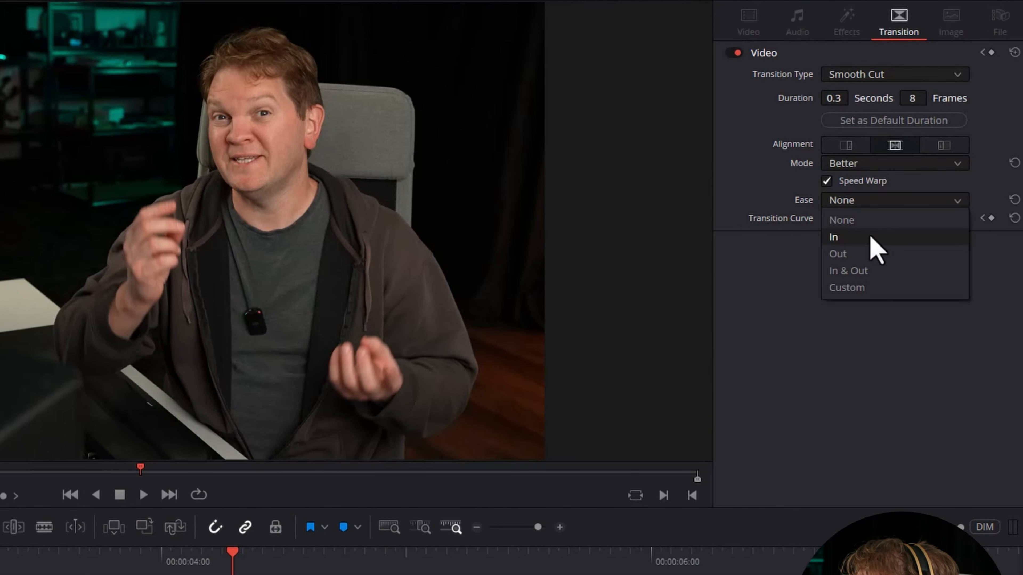
pyautogui.click(861, 272)
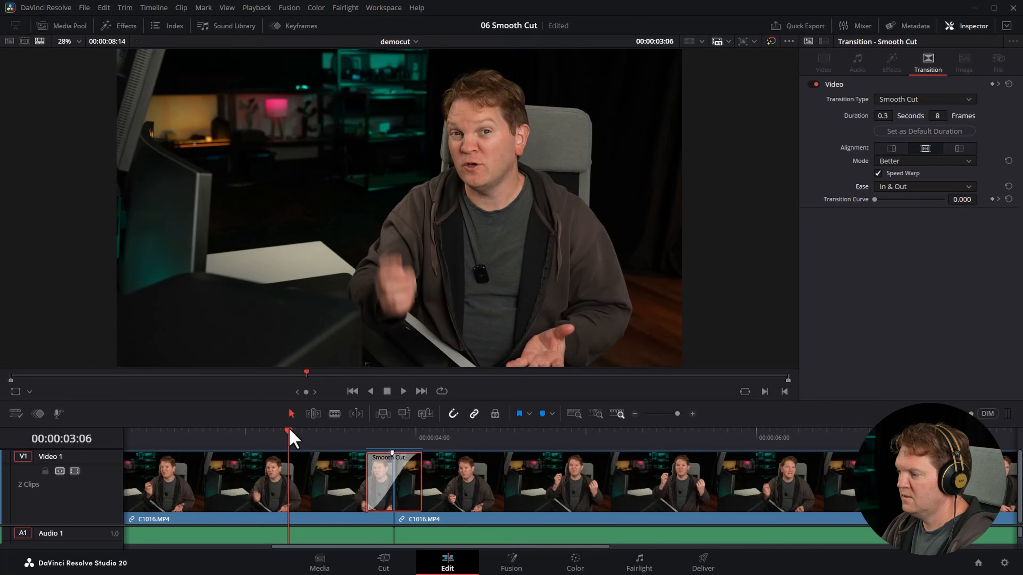
# Play across the 8-frame eased Smooth Cut twice from just before the transition to judge how well it hides the edit.
pyautogui.press('space')
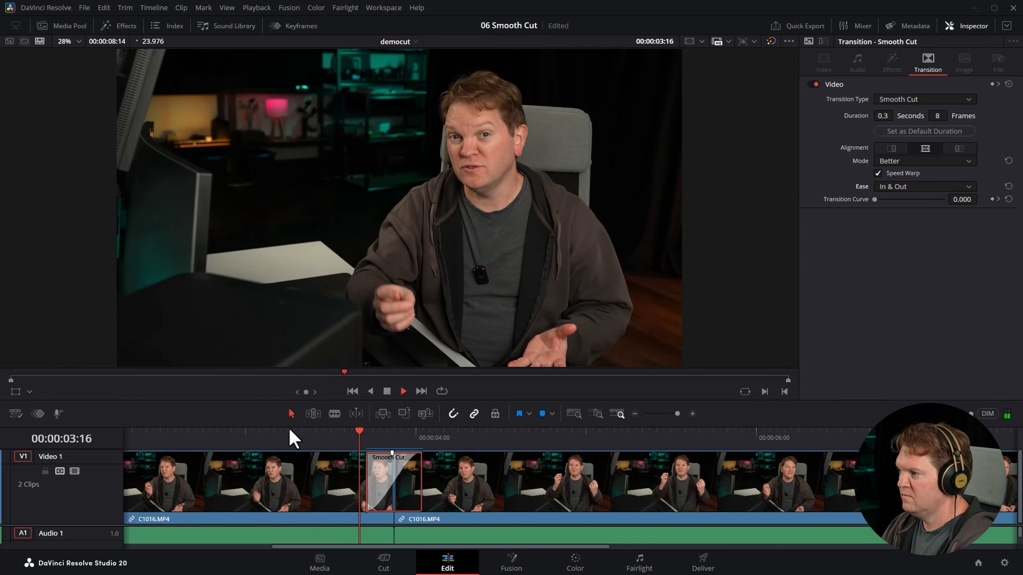
pyautogui.press('space')
pyautogui.click(291, 431)
pyautogui.press('space')
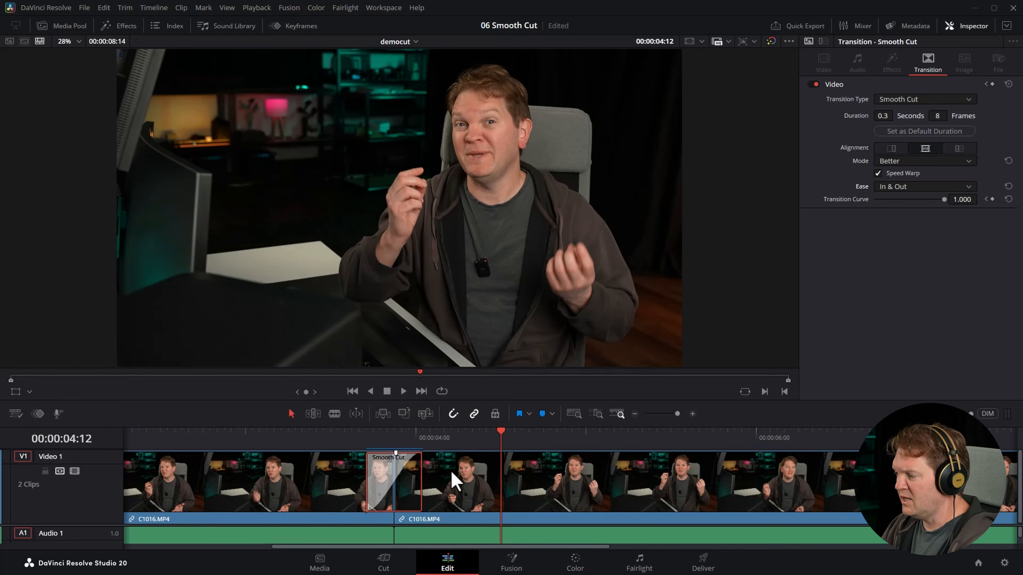
# Ripple-trim the second clip's start about 9 frames earlier at the Smooth Cut edit and make the Audio 1 track taller.
pyautogui.click(402, 435)
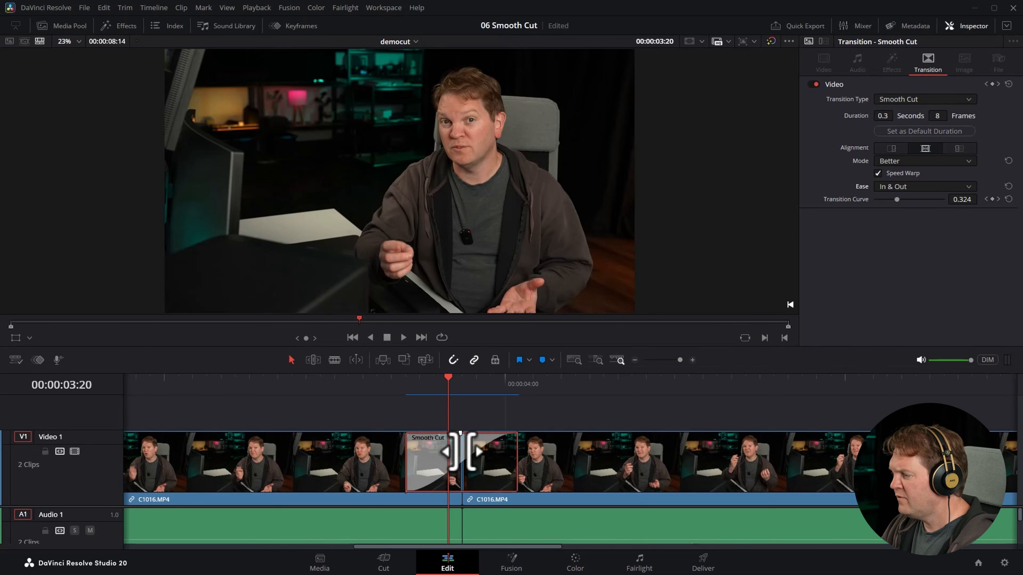
pyautogui.click(461, 451)
pyautogui.moveTo(460, 452)
pyautogui.mouseDown()
pyautogui.moveTo(447, 452)
pyautogui.moveTo(486, 452)
pyautogui.moveTo(448, 453)
pyautogui.moveTo(462, 452)
pyautogui.mouseUp()
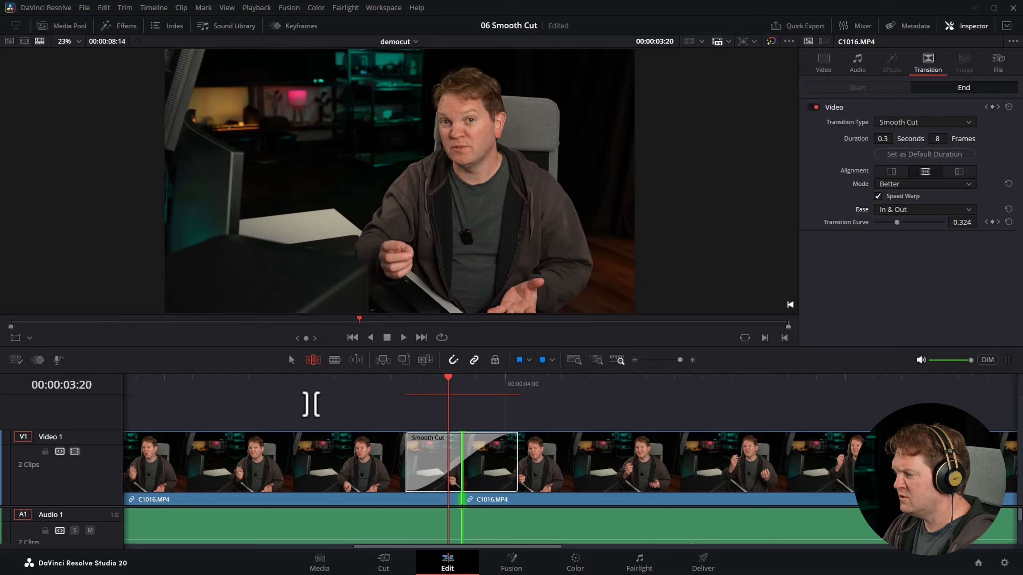
pyautogui.moveTo(470, 445); pyautogui.dragTo(425, 455)
pyautogui.moveTo(106, 507); pyautogui.dragTo(106, 472)
pyautogui.moveTo(473, 430); pyautogui.dragTo(395, 430)
# Play across the retimed edit and ripple-trim the second clip's start about 10 frames later.
pyautogui.click(163, 380)
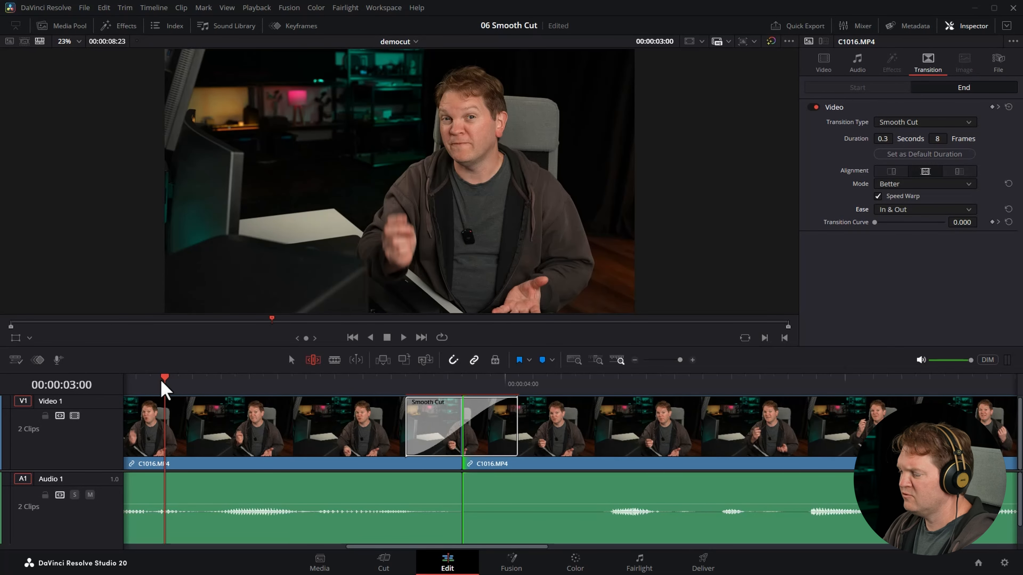
pyautogui.press('space')
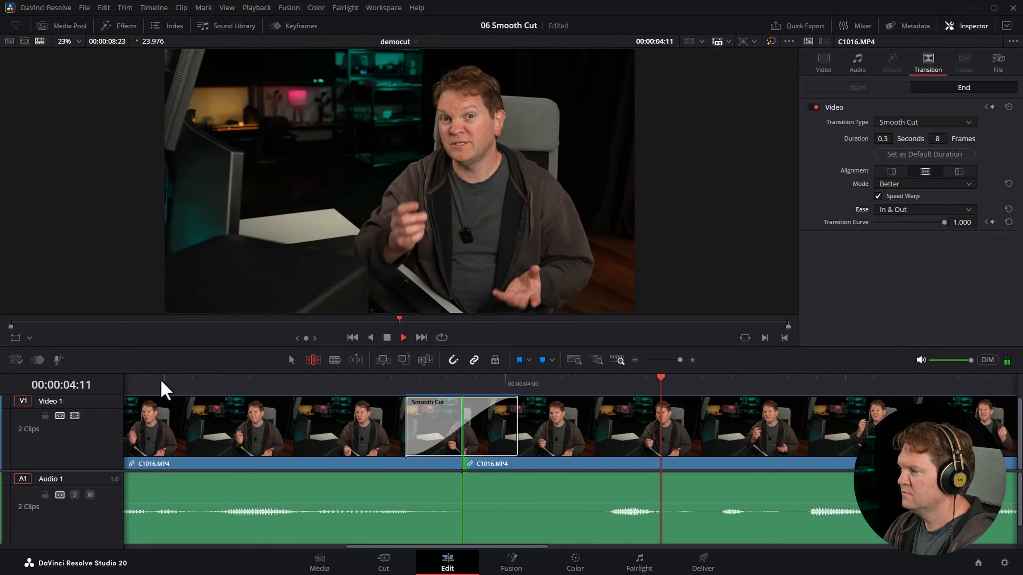
pyautogui.moveTo(467, 429); pyautogui.dragTo(616, 422)
pyautogui.click(326, 388)
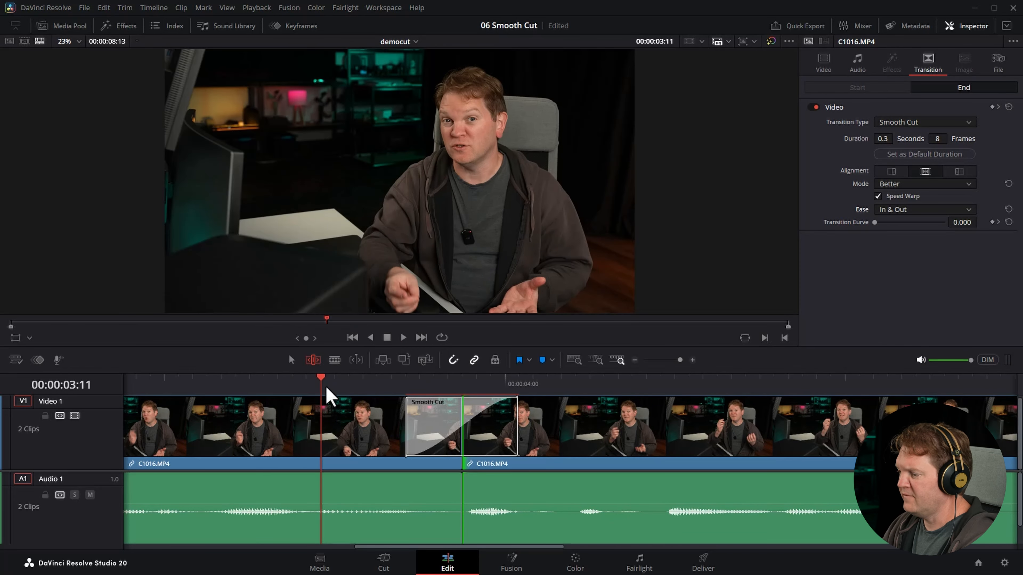
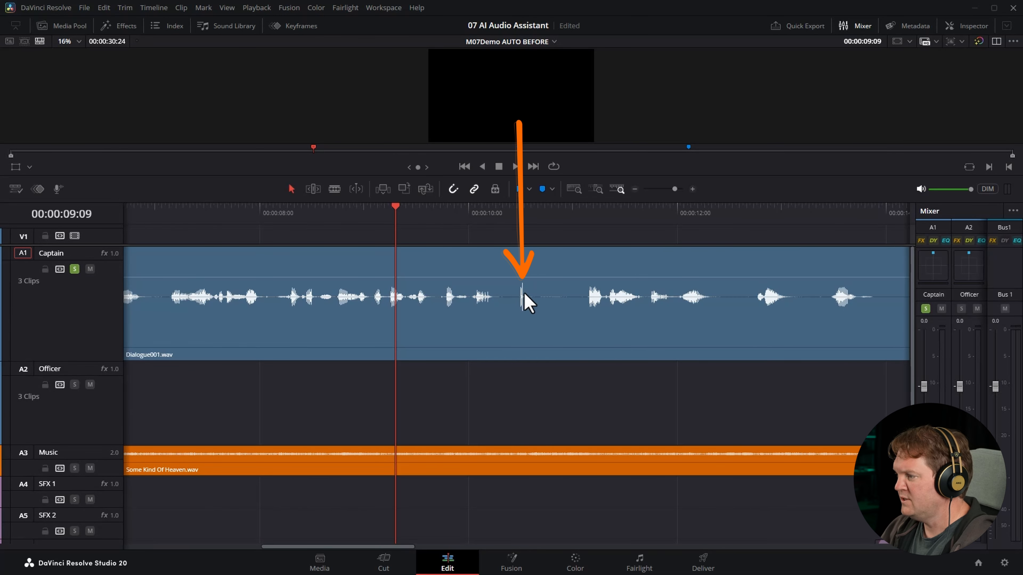
# Play the Captain dialogue twice through the short waveform spike after 00:00:10:00 to hear the unwanted noise.
pyautogui.click(368, 216)
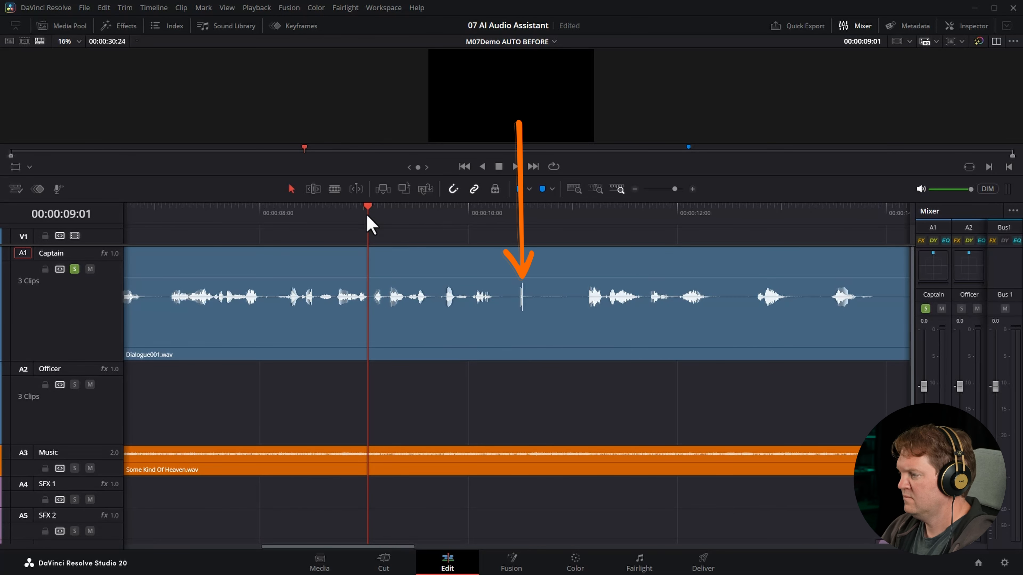
pyautogui.press('space')
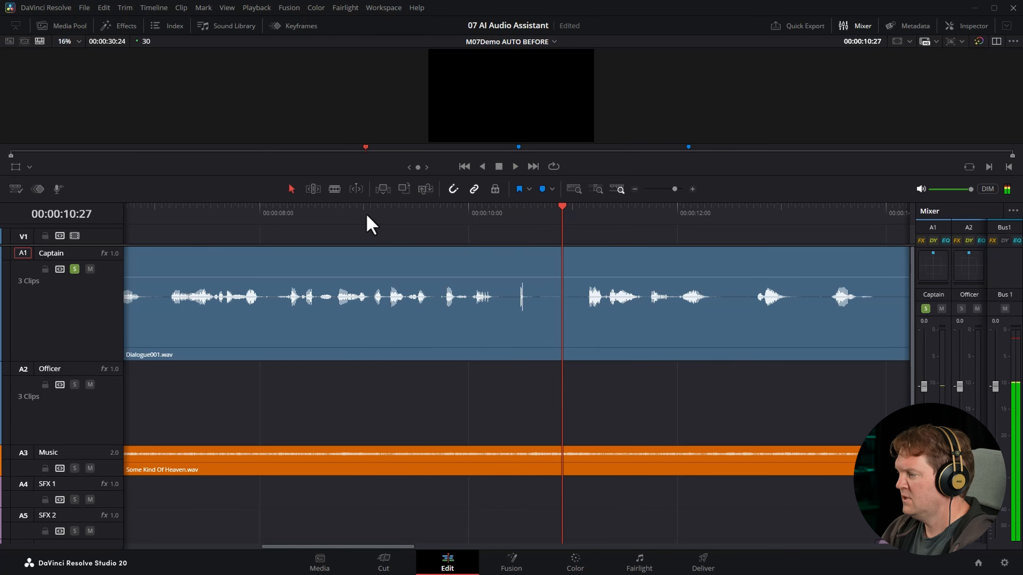
pyautogui.press('space')
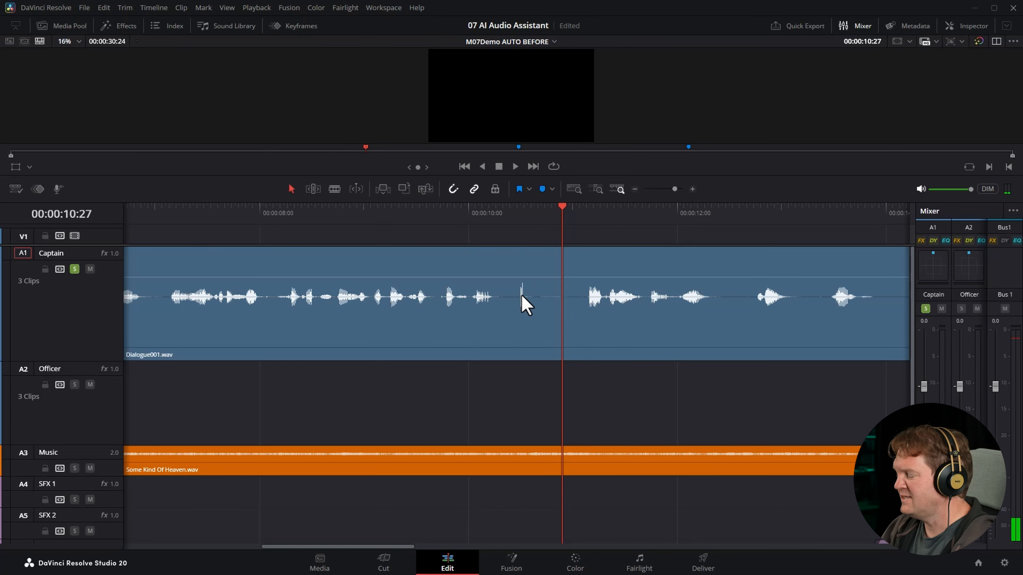
pyautogui.click(278, 216)
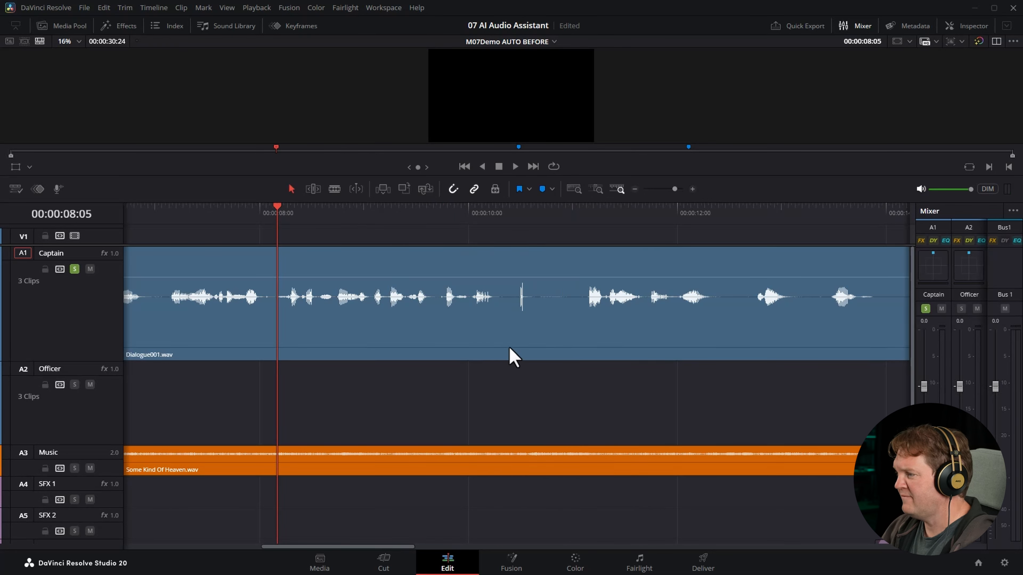
pyautogui.press('space')
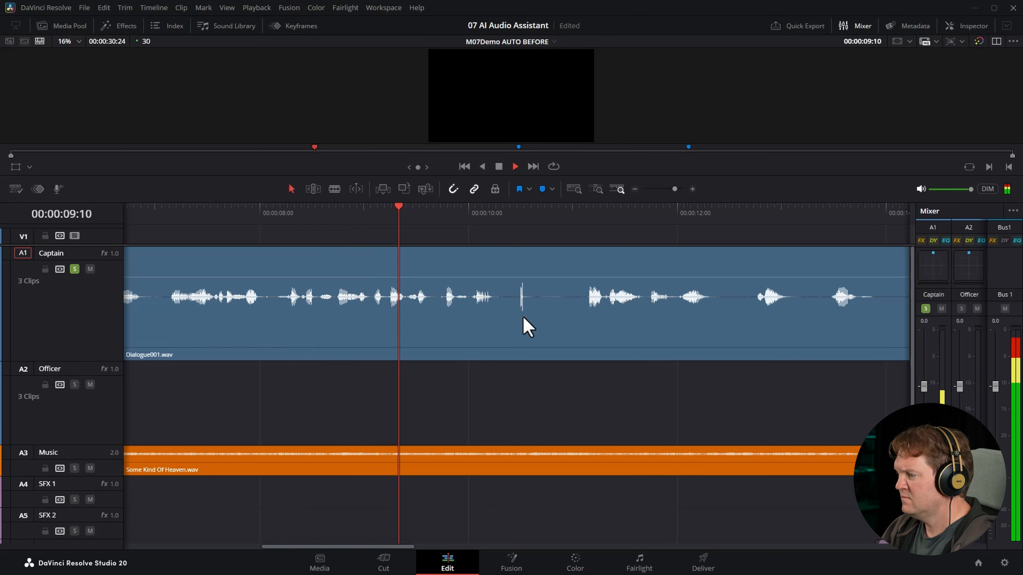
pyautogui.press('space')
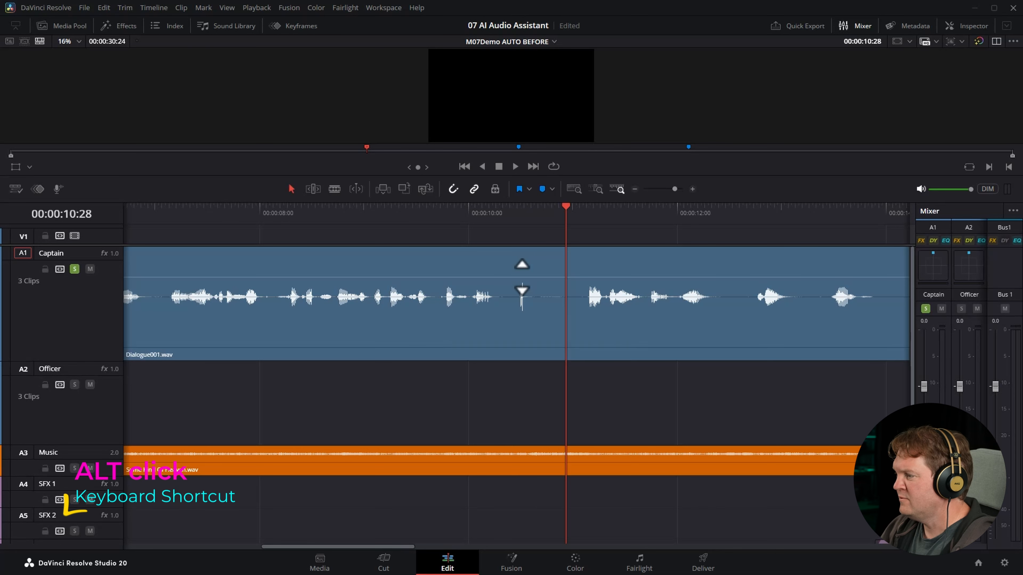
# Add three volume keyframes around the noise spike in the Captain clip, lower the middle one to silence it, and check the playback.
pyautogui.keyDown('alt'); pyautogui.click(519, 278); pyautogui.keyUp('alt')
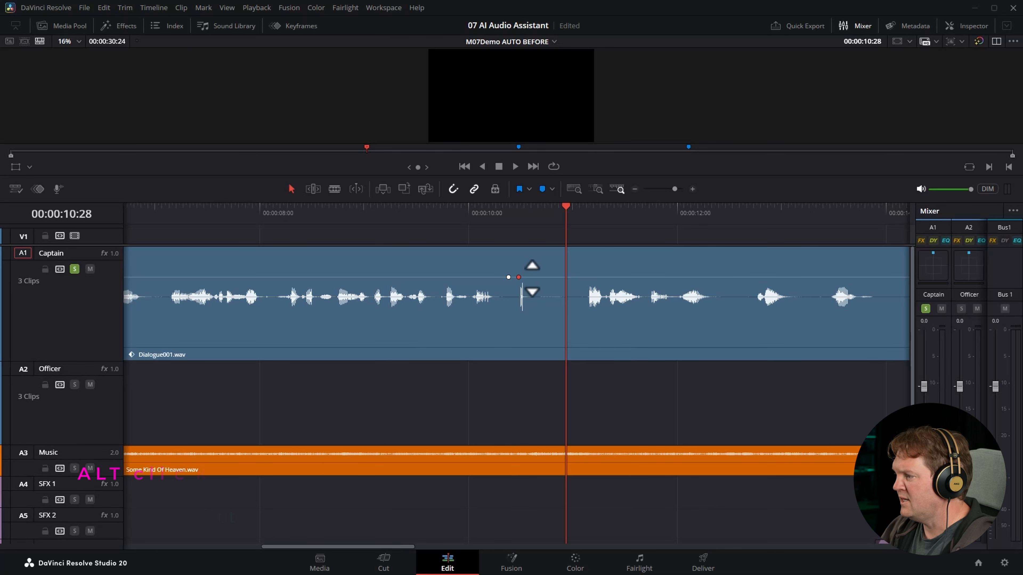
pyautogui.moveTo(519, 277); pyautogui.dragTo(519, 311)
pyautogui.click(288, 212)
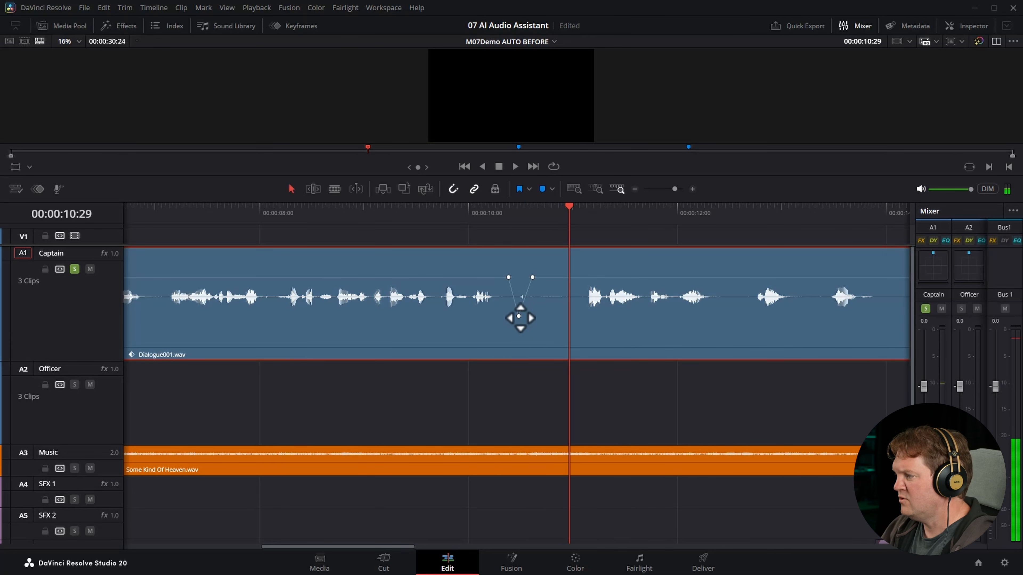
pyautogui.moveTo(520, 317); pyautogui.dragTo(525, 343)
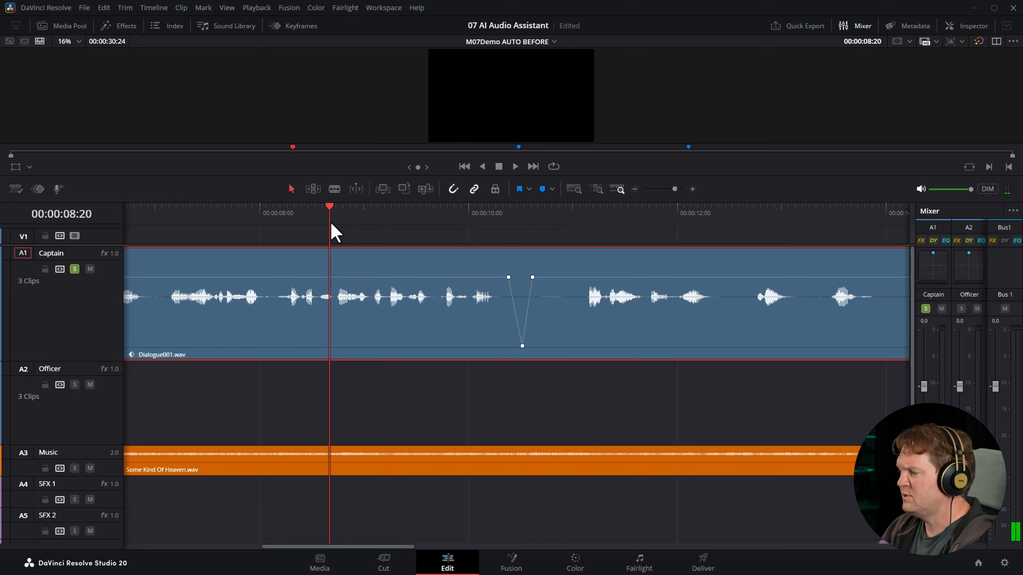
pyautogui.press('space')
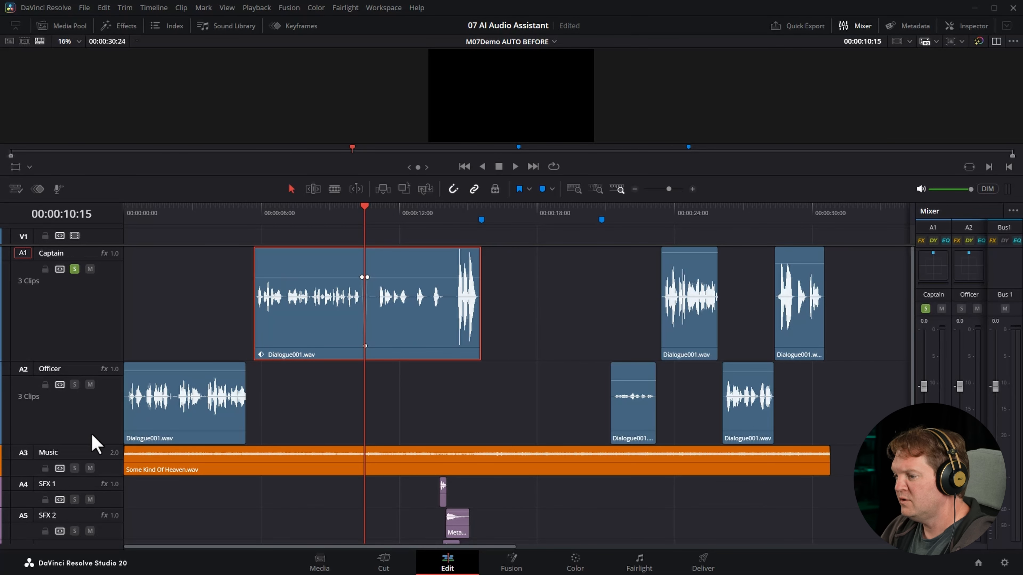
# Make the Music track taller and open the Inspector to examine the track's Ducker settings.
pyautogui.moveTo(66, 476); pyautogui.dragTo(68, 500)
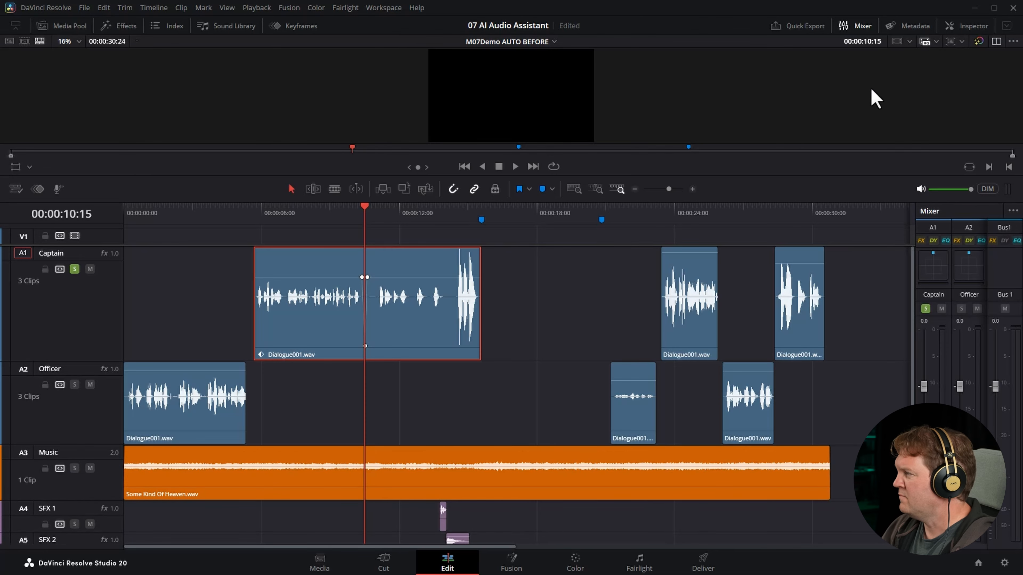
pyautogui.click(989, 25)
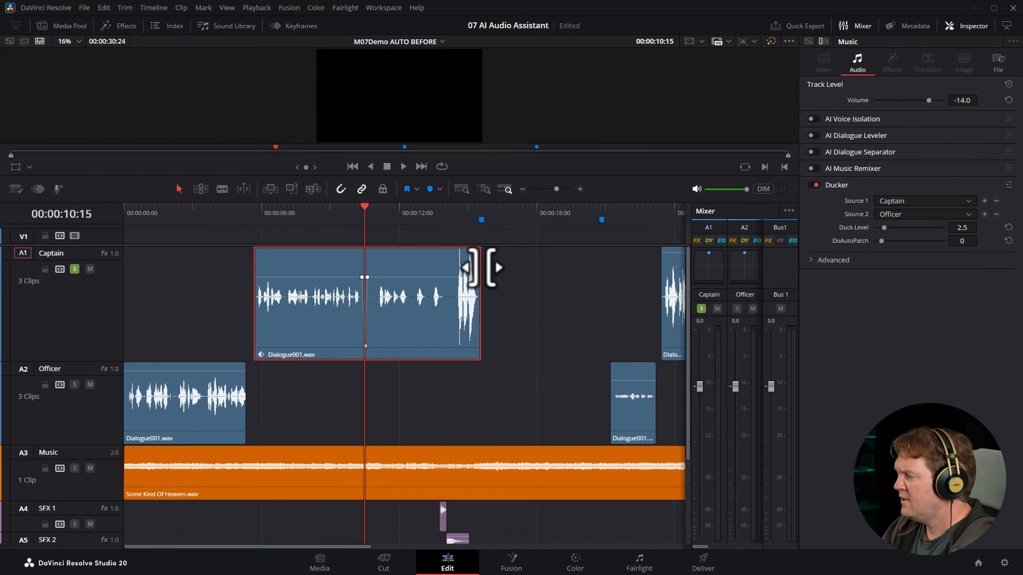
# Switch to the Fairlight page and enlarge the Music track to examine its Fader Level automation.
pyautogui.click(639, 563)
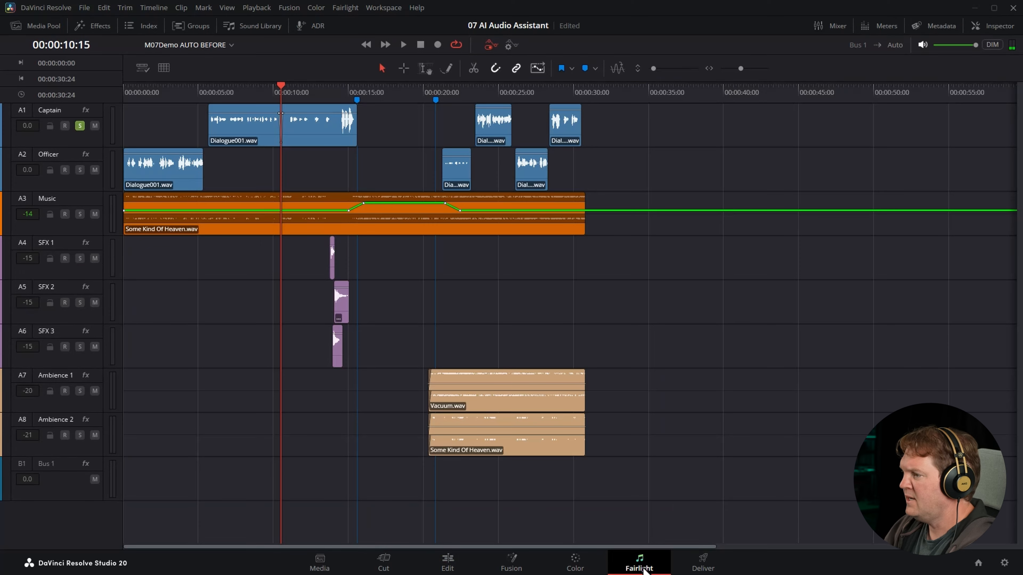
pyautogui.moveTo(95, 235); pyautogui.dragTo(93, 308)
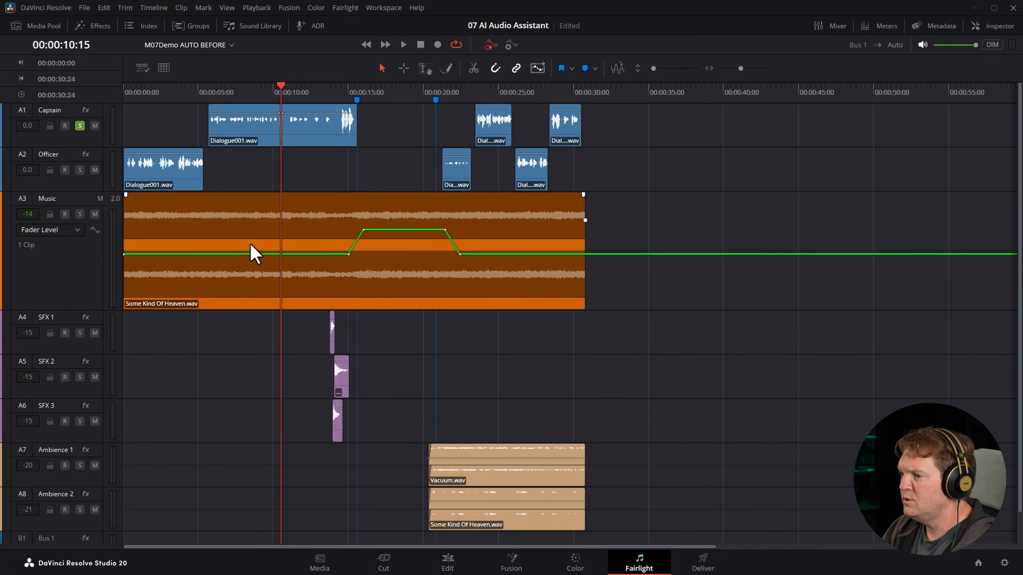
pyautogui.click(66, 238)
pyautogui.click(50, 262)
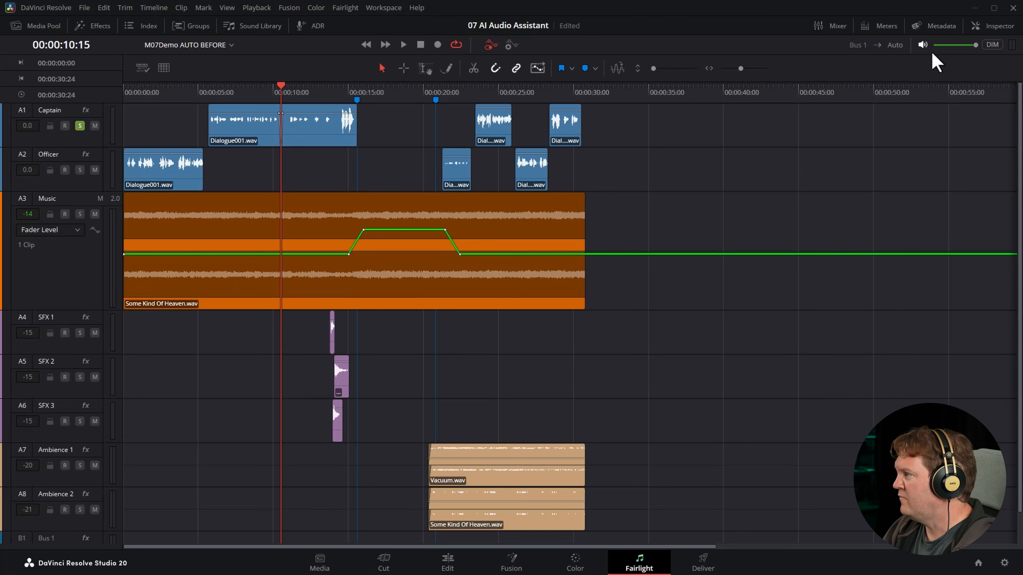
# Show the Mixer and scrub to 00:00:23:12 to watch the Music fader follow its automation.
pyautogui.click(832, 25)
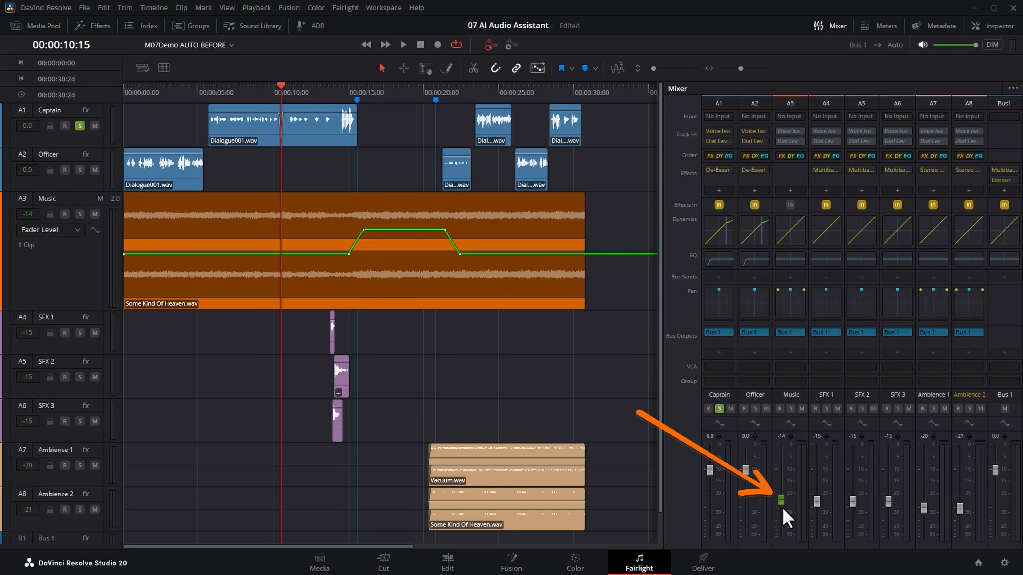
pyautogui.moveTo(326, 93); pyautogui.dragTo(475, 101)
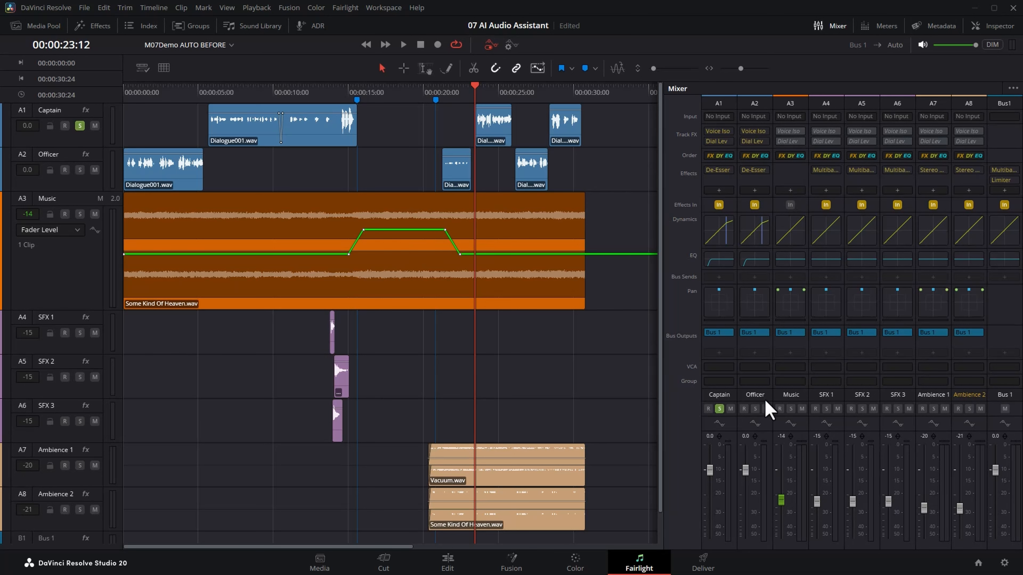
# Inspect the Captain track's EQ and play the end of the timeline with Captain unsoloed.
pyautogui.doubleClick(715, 259)
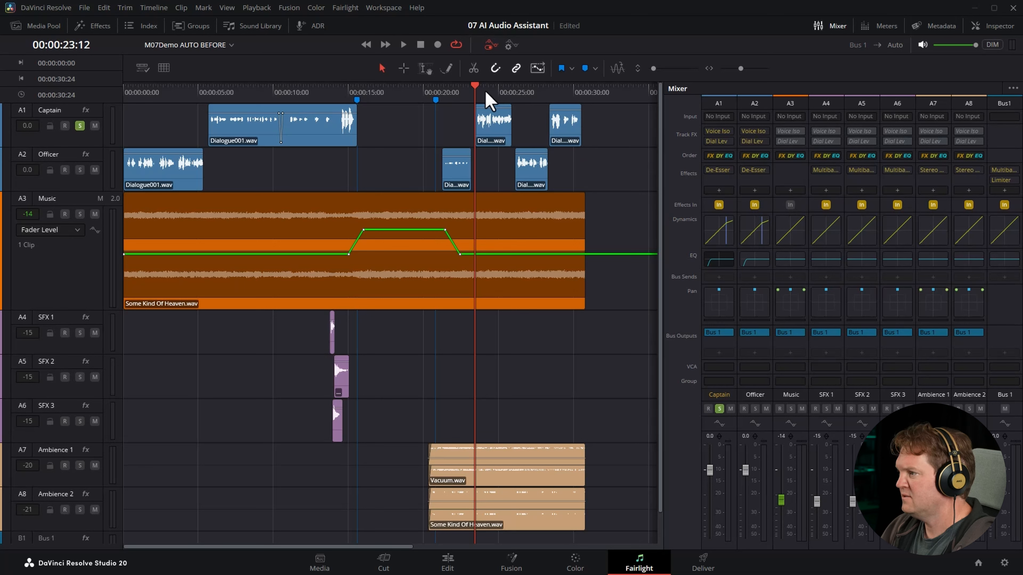
pyautogui.click(523, 101)
pyautogui.press('space')
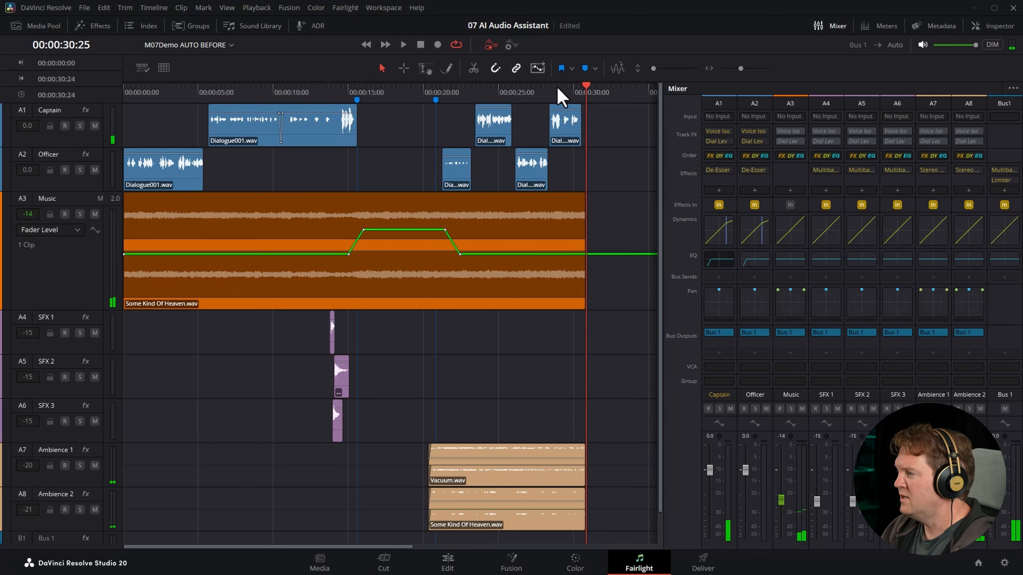
# Enlarge the Bus 1 track and display its Fader Level automation.
pyautogui.click(574, 215)
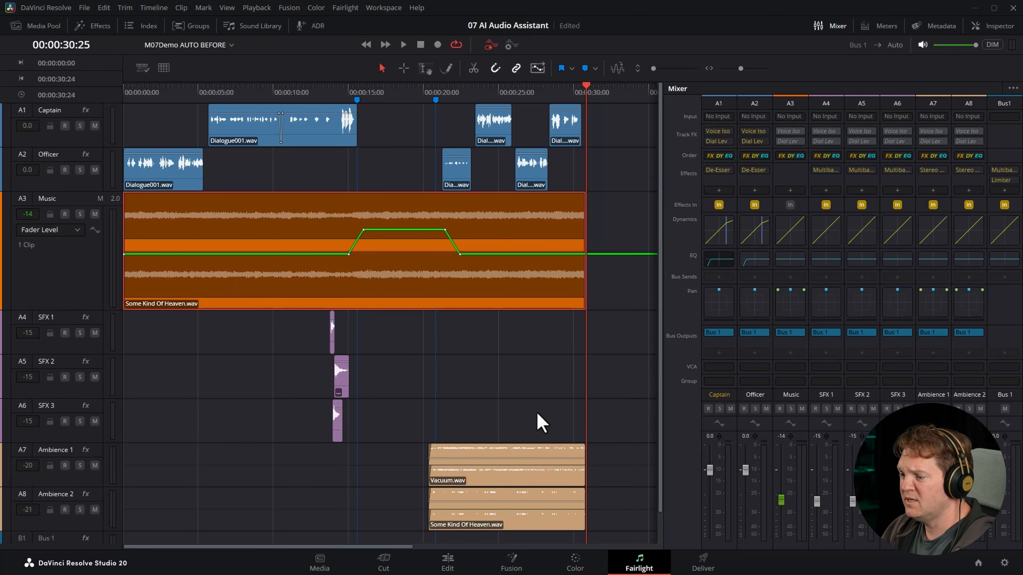
pyautogui.scroll(-1, 155, 409)
pyautogui.moveTo(88, 543); pyautogui.dragTo(113, 555)
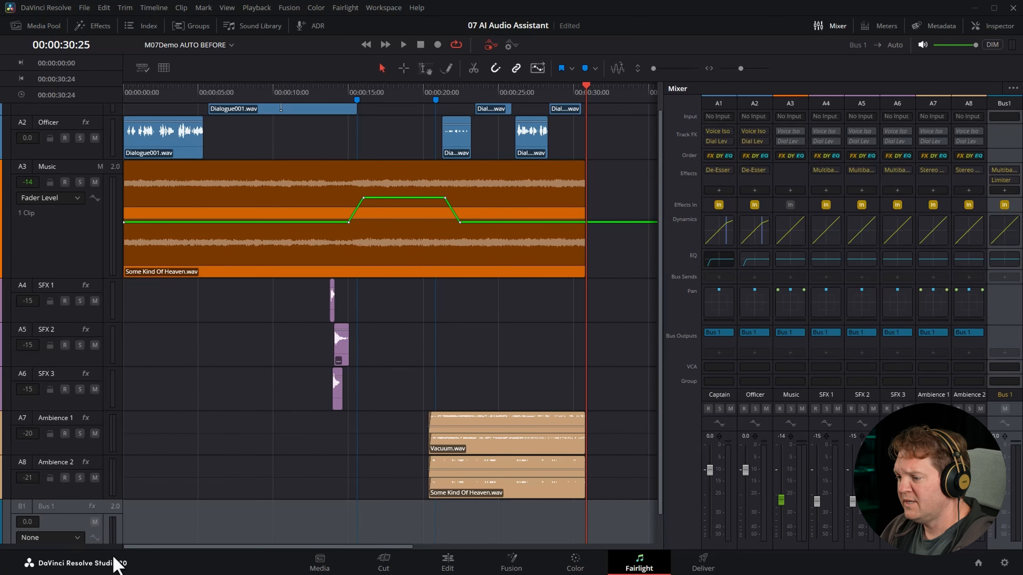
pyautogui.scroll(-1, 229, 426)
pyautogui.click(65, 506)
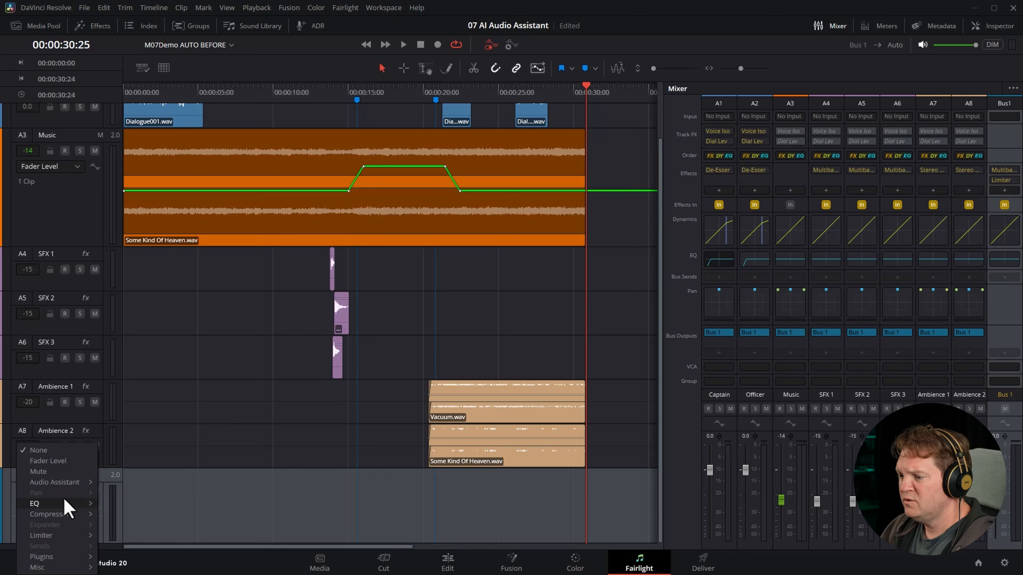
pyautogui.click(48, 463)
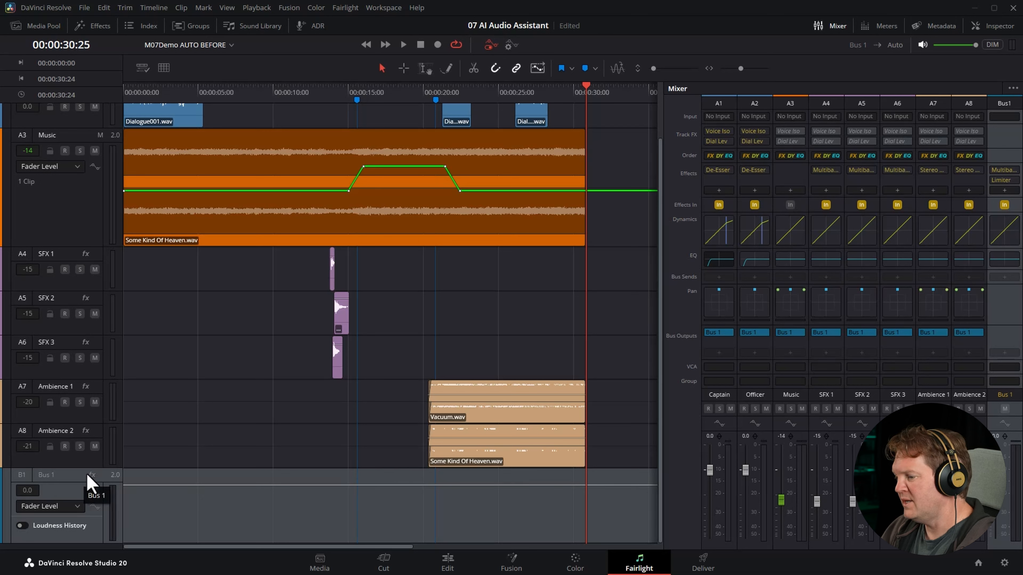
# Switch the Bus 1 automation display to the Audio Assistant's A-A Level.
pyautogui.scroll(-2, 83, 480)
pyautogui.click(77, 475)
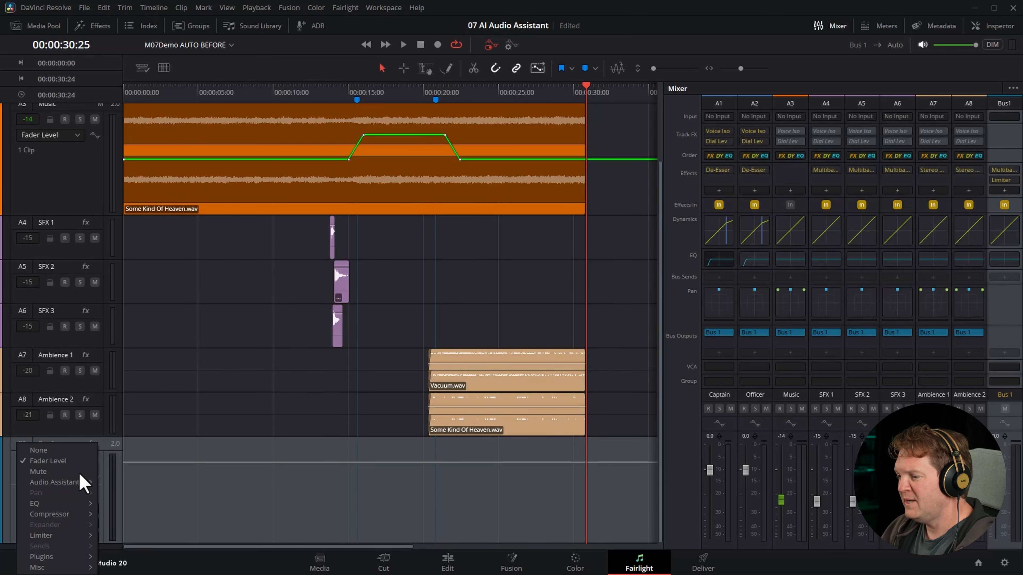
pyautogui.moveTo(41, 485)
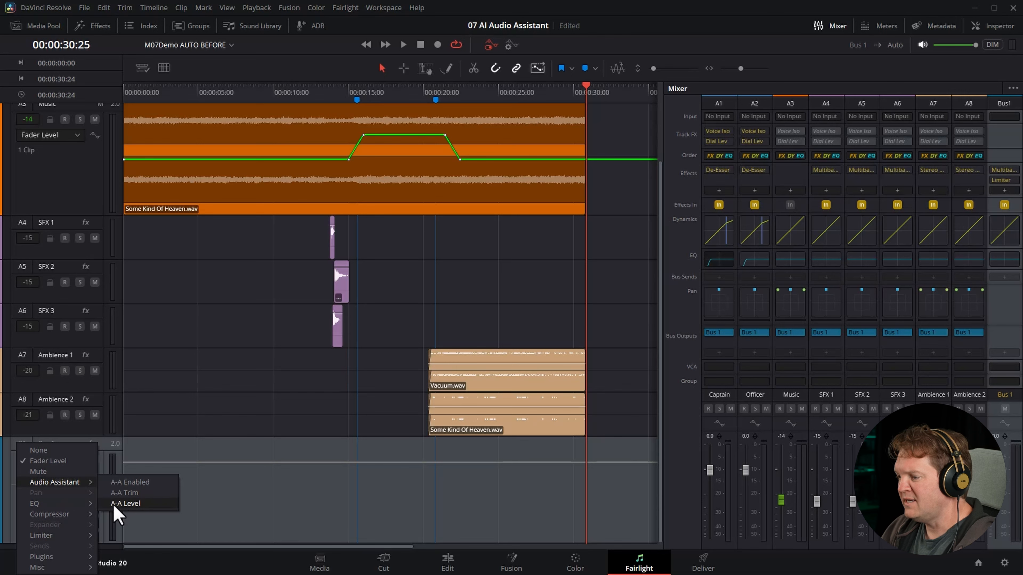
pyautogui.click(129, 504)
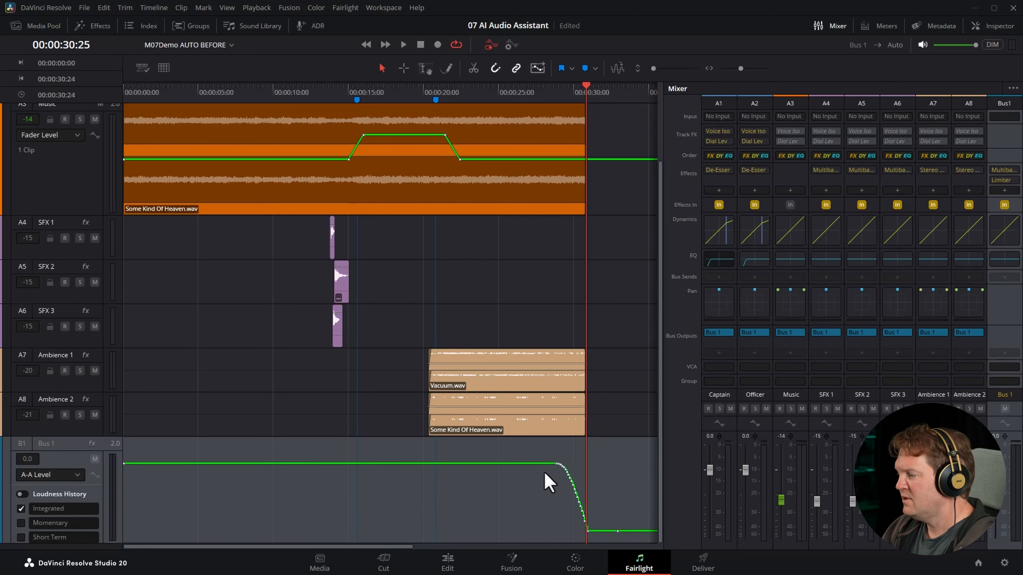